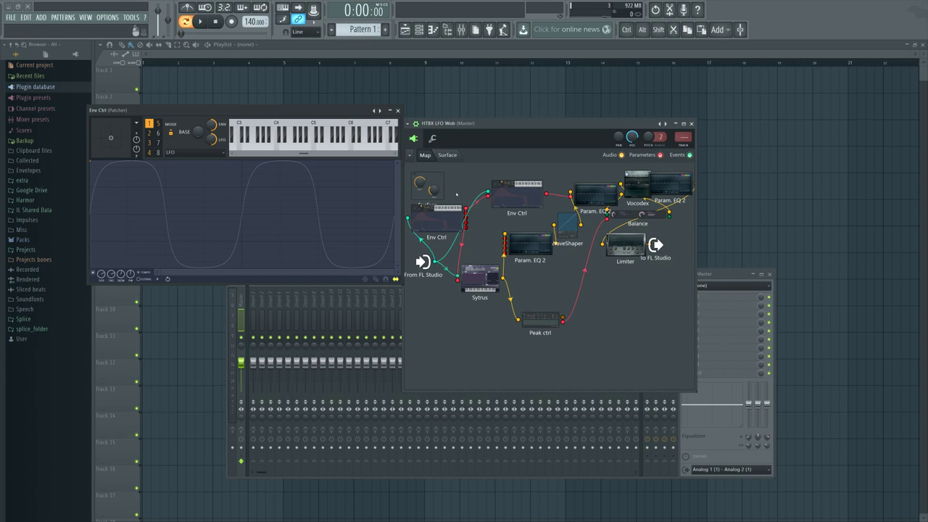
- Display articulator 1's envelope instead of its LFO in the Env Ctrl, and reposition the Env Ctrl and Patcher windows
{"action": "left_click_drag", "start_coordinate": [442, 218], "coordinate": [444, 221]}
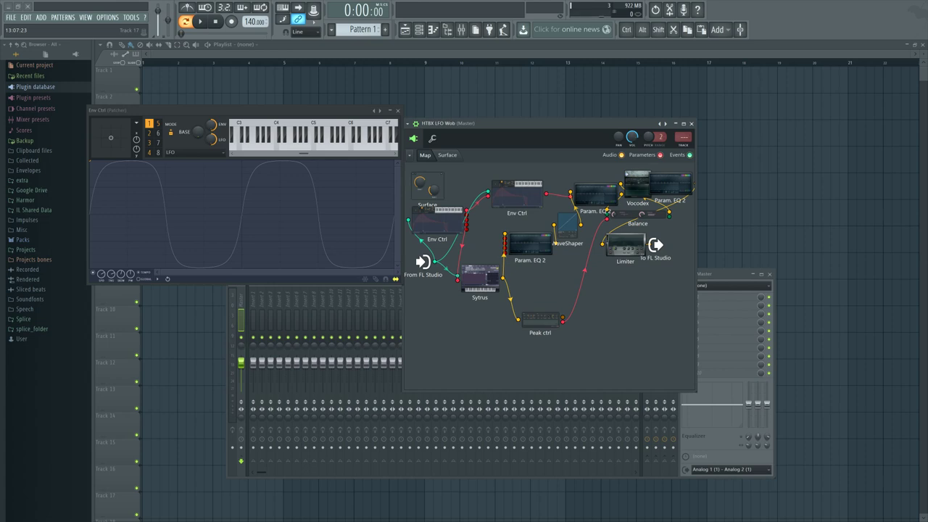
{"action": "left_click_drag", "start_coordinate": [312, 109], "coordinate": [338, 132]}
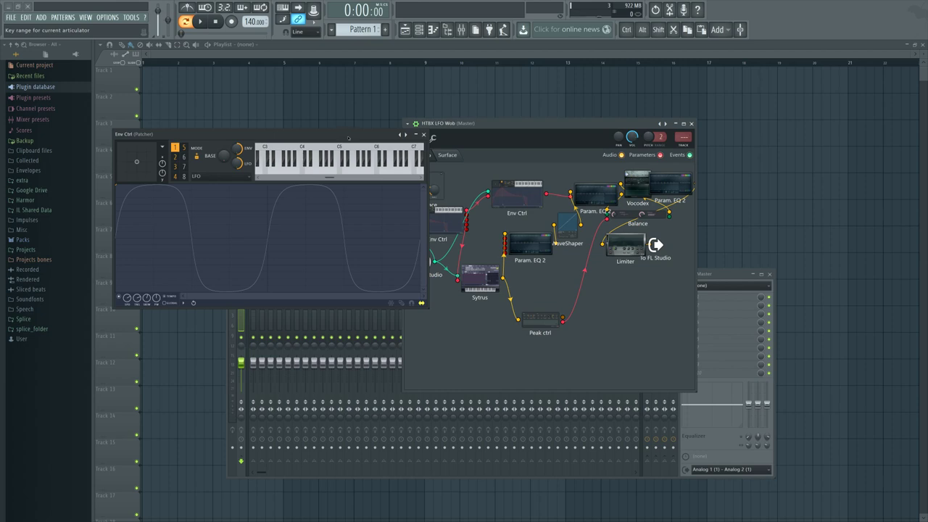
{"action": "left_click_drag", "start_coordinate": [347, 137], "coordinate": [325, 114]}
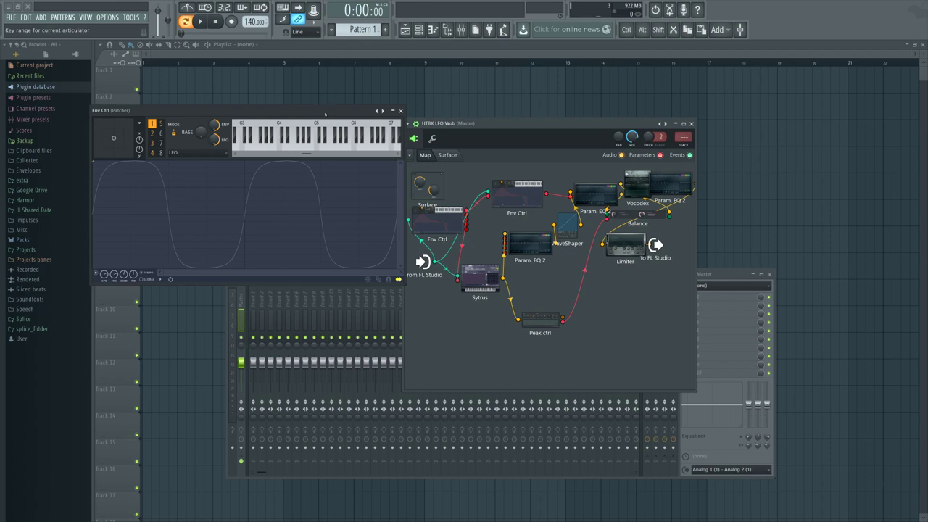
{"action": "left_click_drag", "start_coordinate": [325, 114], "coordinate": [423, 136]}
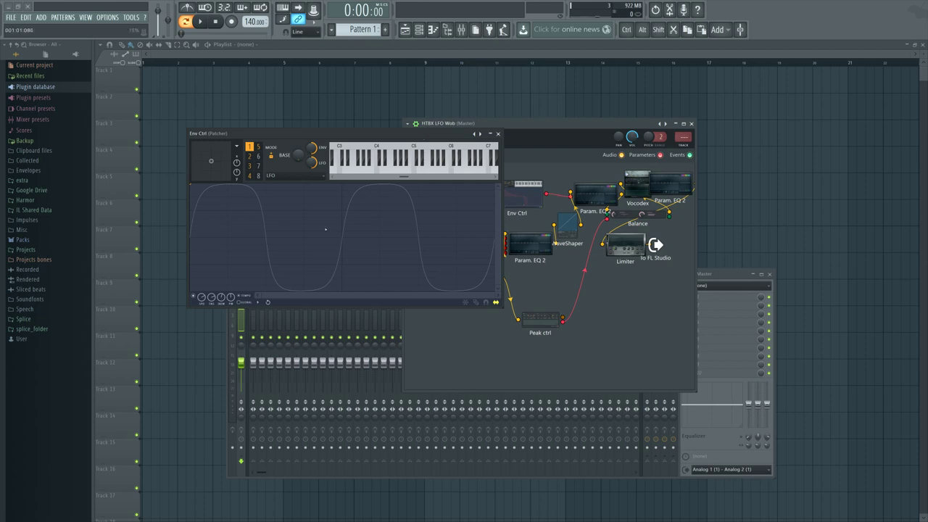
{"action": "right_click", "coordinate": [264, 198]}
{"action": "left_click", "coordinate": [303, 187]}
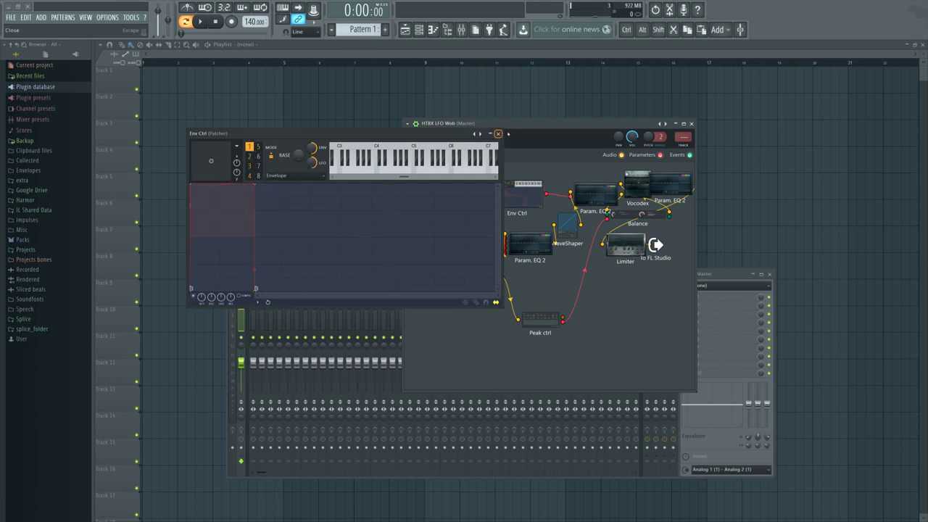
{"action": "left_click_drag", "start_coordinate": [499, 123], "coordinate": [514, 124]}
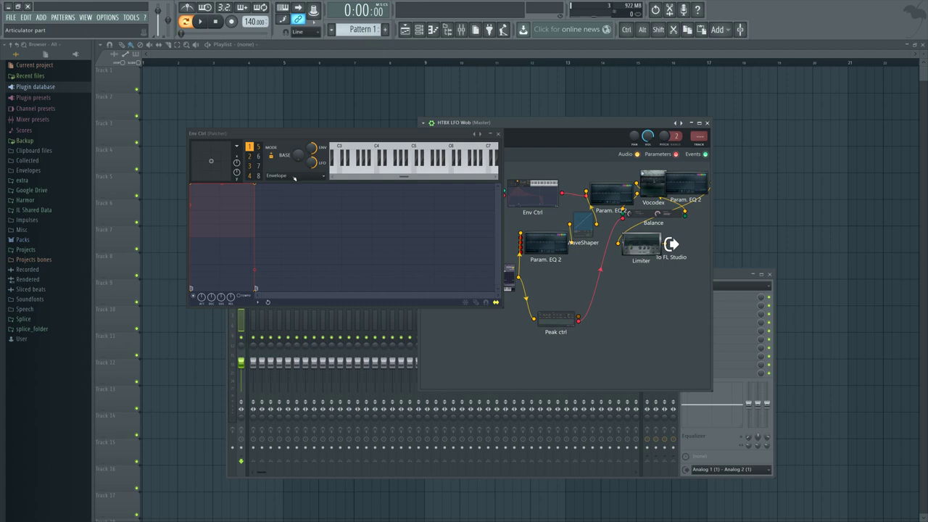
- Shorten articulator 7's envelope to a brief full-level section, enable it, return to articulator 1 and close the Env Ctrl
{"action": "left_click", "coordinate": [258, 166]}
{"action": "left_click_drag", "start_coordinate": [217, 173], "coordinate": [190, 173]}
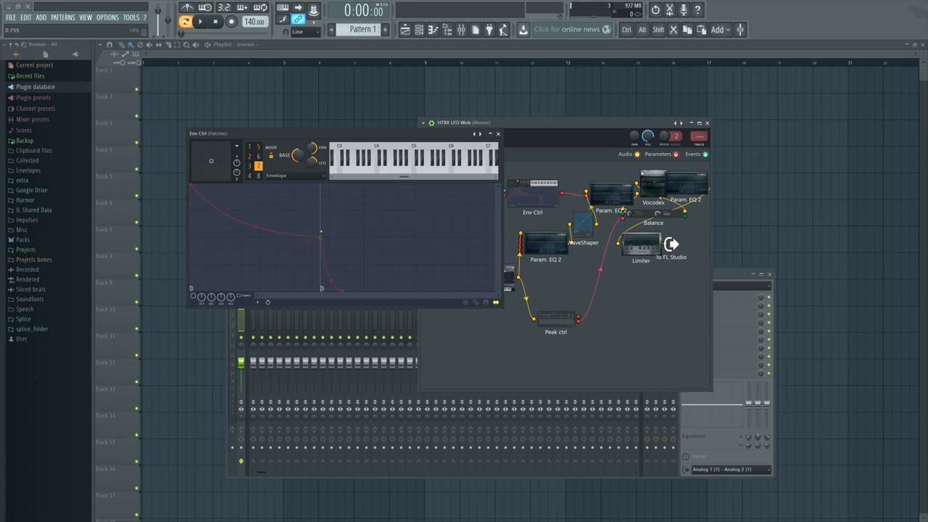
{"action": "left_click_drag", "start_coordinate": [321, 237], "coordinate": [216, 163]}
{"action": "left_click_drag", "start_coordinate": [238, 291], "coordinate": [169, 308]}
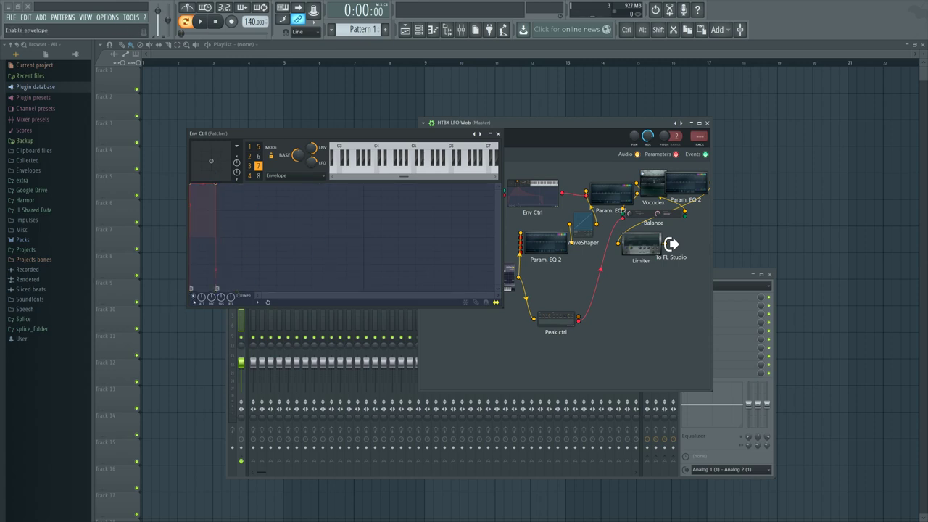
{"action": "left_click_drag", "start_coordinate": [196, 190], "coordinate": [213, 249]}
{"action": "left_click", "coordinate": [249, 146]}
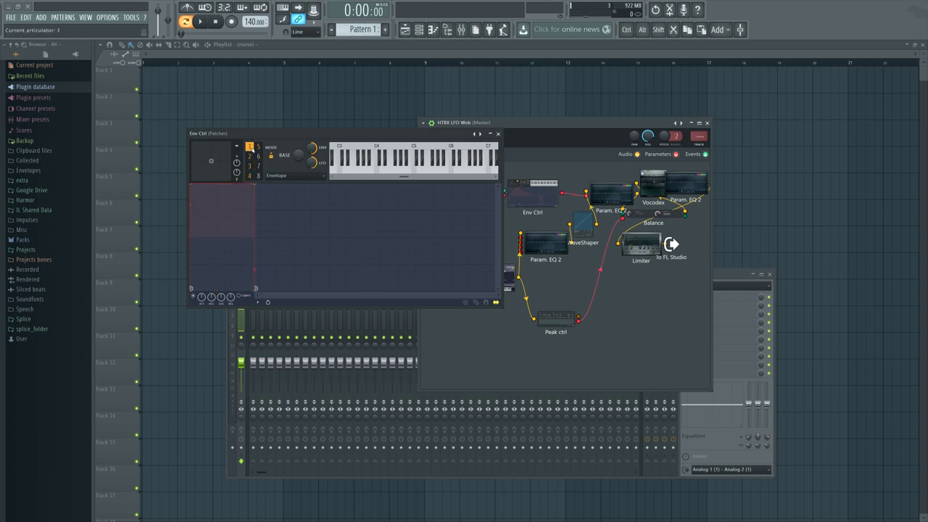
{"action": "left_click", "coordinate": [498, 133]}
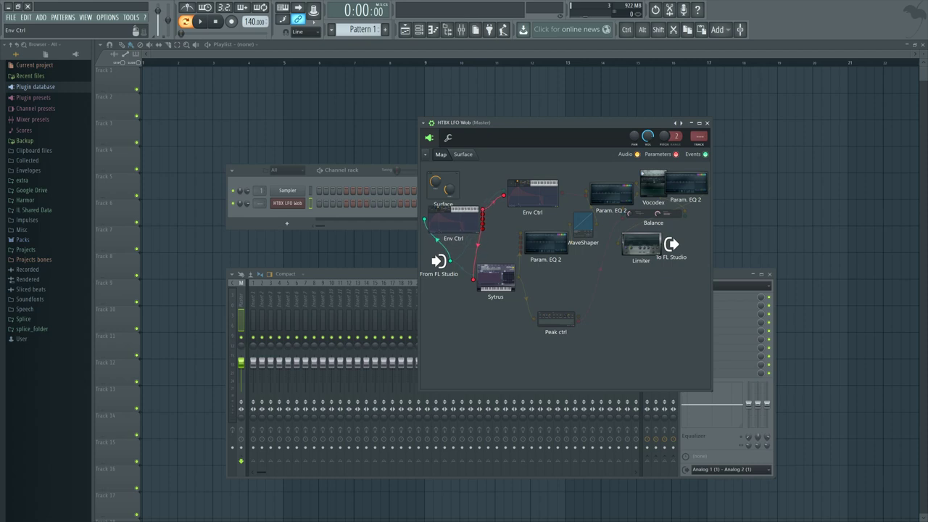
- Enlarge the Patcher window and spread out its modules, moving the Param. EQ 2 after Sytrus down below the WaveShaper
{"action": "left_click_drag", "start_coordinate": [461, 220], "coordinate": [464, 223]}
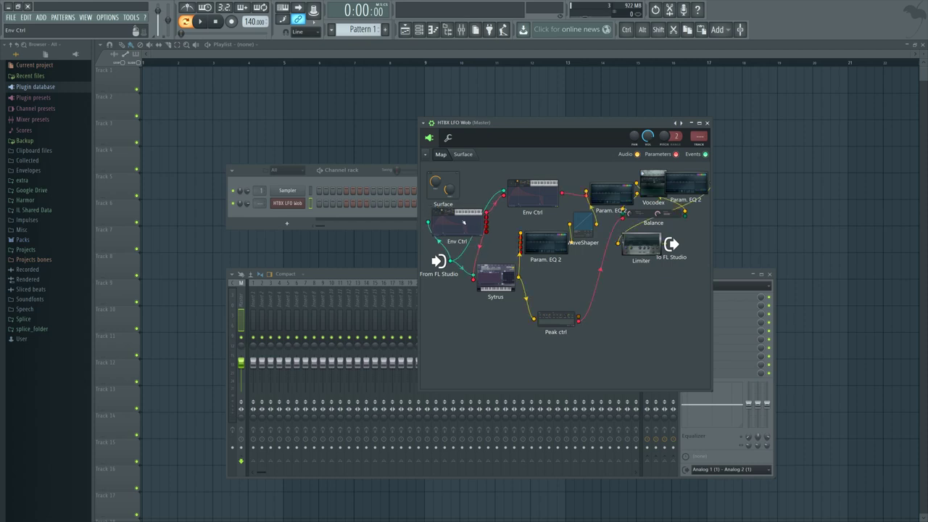
{"action": "left_click_drag", "start_coordinate": [544, 243], "coordinate": [563, 265]}
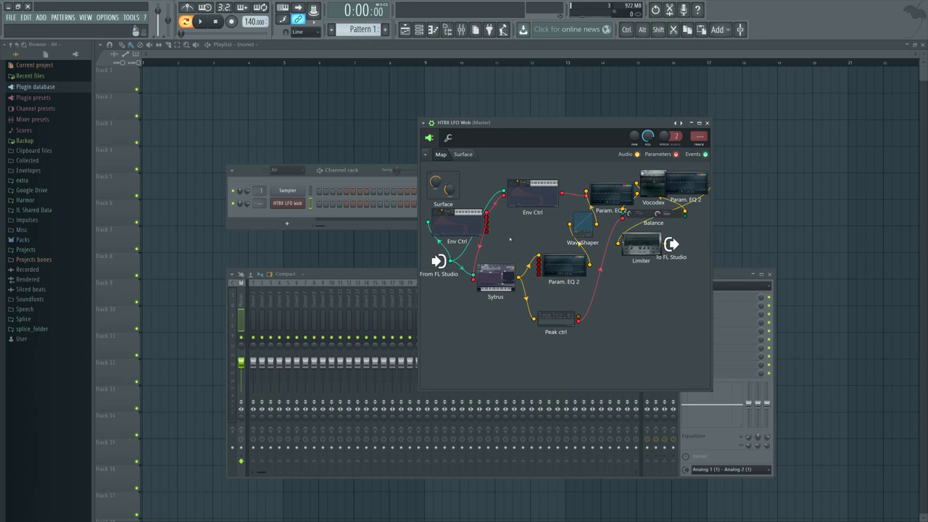
{"action": "left_click_drag", "start_coordinate": [710, 389], "coordinate": [835, 415]}
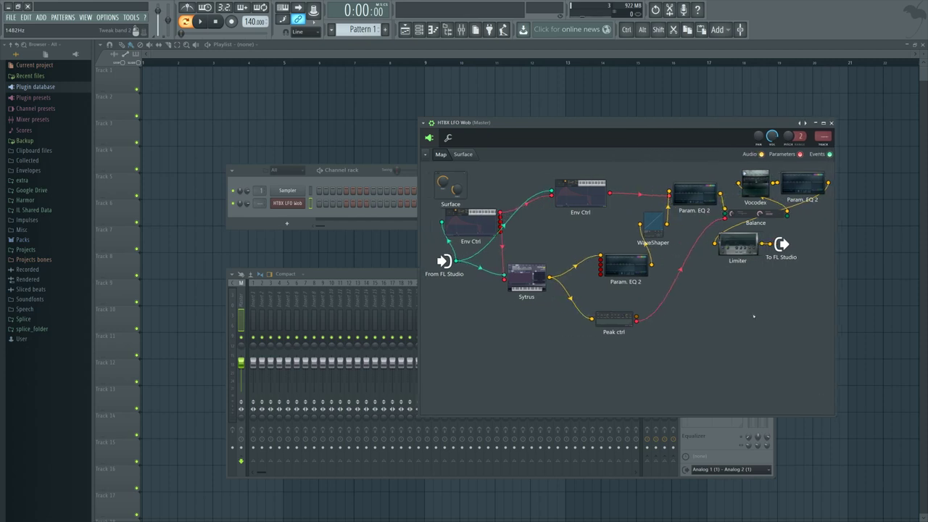
{"action": "left_click_drag", "start_coordinate": [590, 125], "coordinate": [495, 127]}
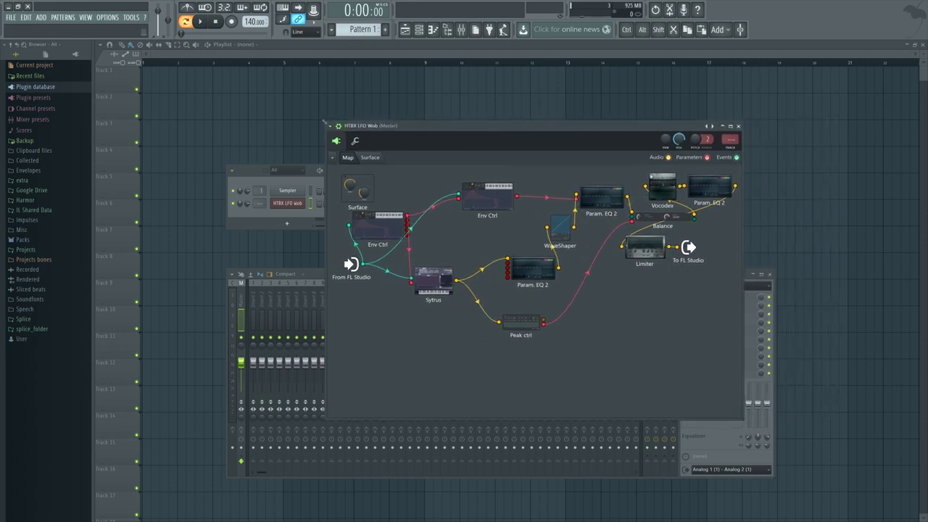
{"action": "left_click_drag", "start_coordinate": [326, 126], "coordinate": [268, 126]}
- Examine the second Env Ctrl's Modulation X mapping, comparing articulators 1 and 8
{"action": "left_click", "coordinate": [430, 192]}
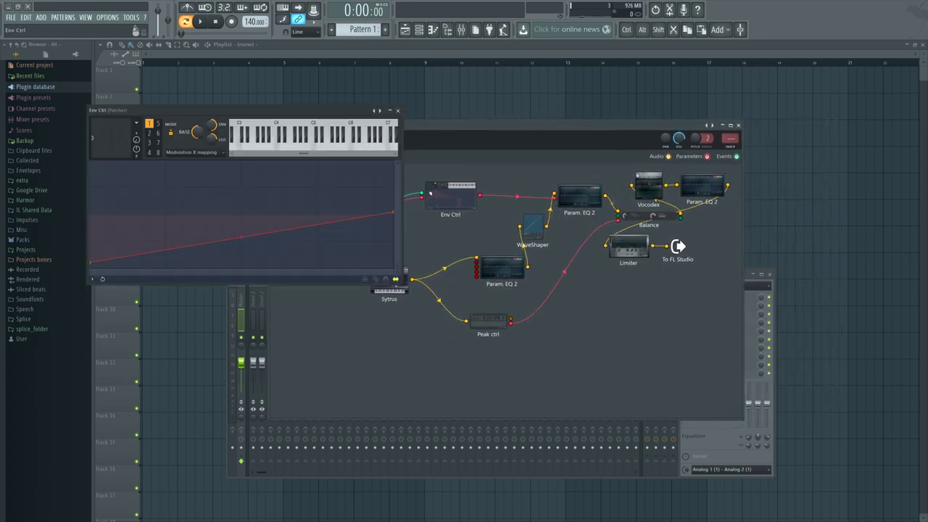
{"action": "left_click", "coordinate": [397, 110]}
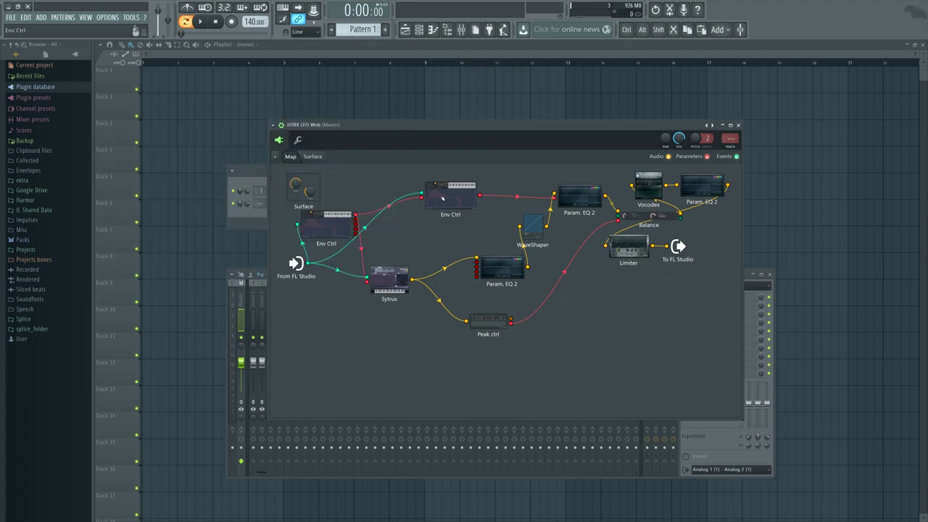
{"action": "left_click", "coordinate": [329, 225]}
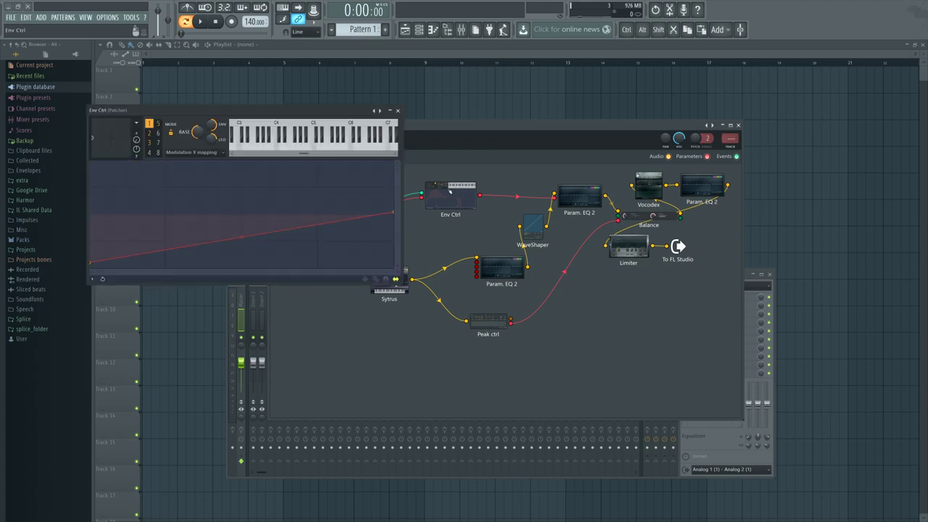
{"action": "left_click", "coordinate": [158, 123]}
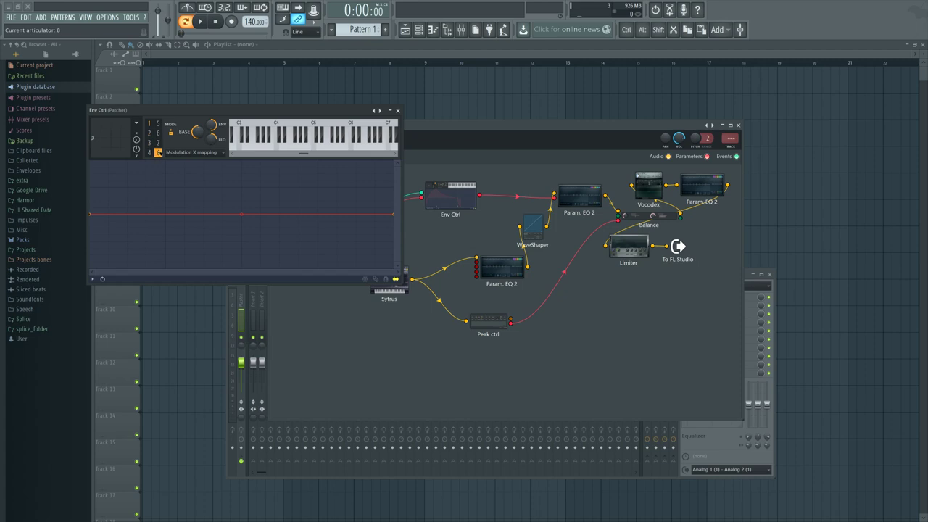
{"action": "left_click", "coordinate": [149, 123]}
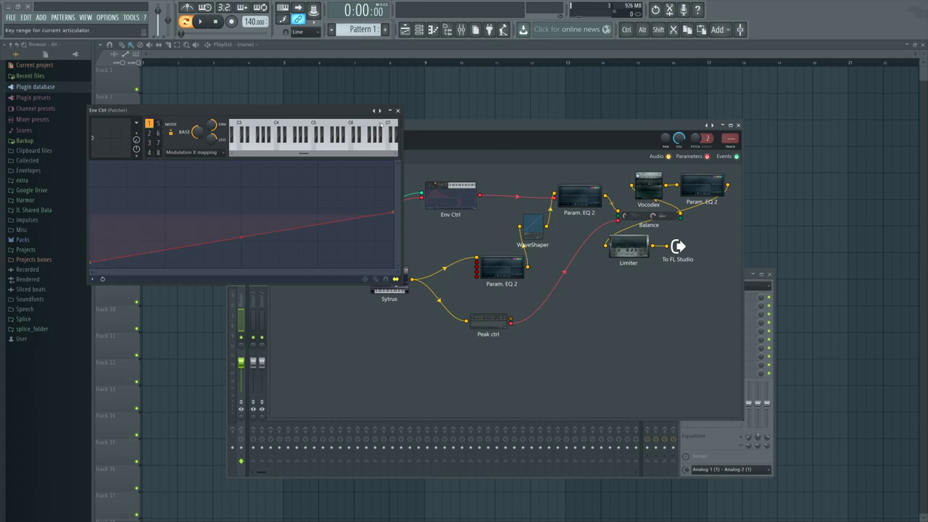
{"action": "left_click", "coordinate": [397, 110]}
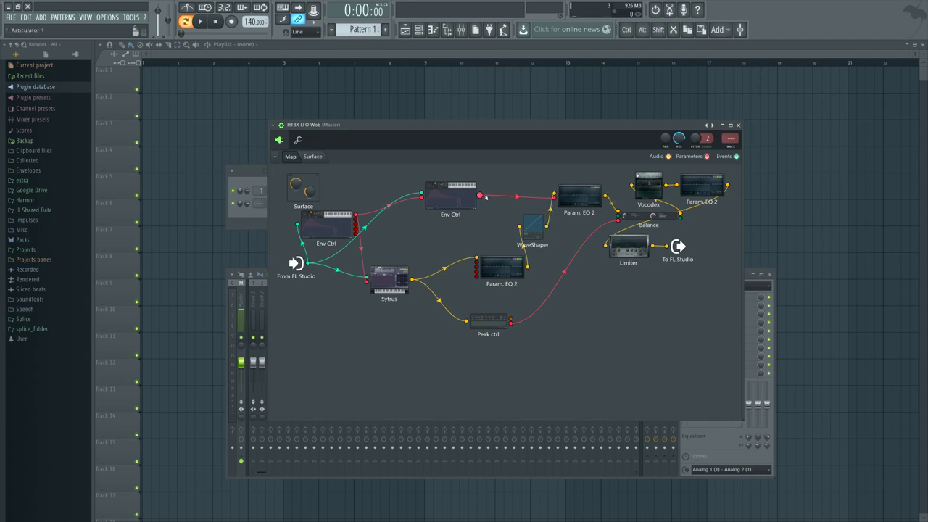
{"action": "left_click", "coordinate": [458, 203]}
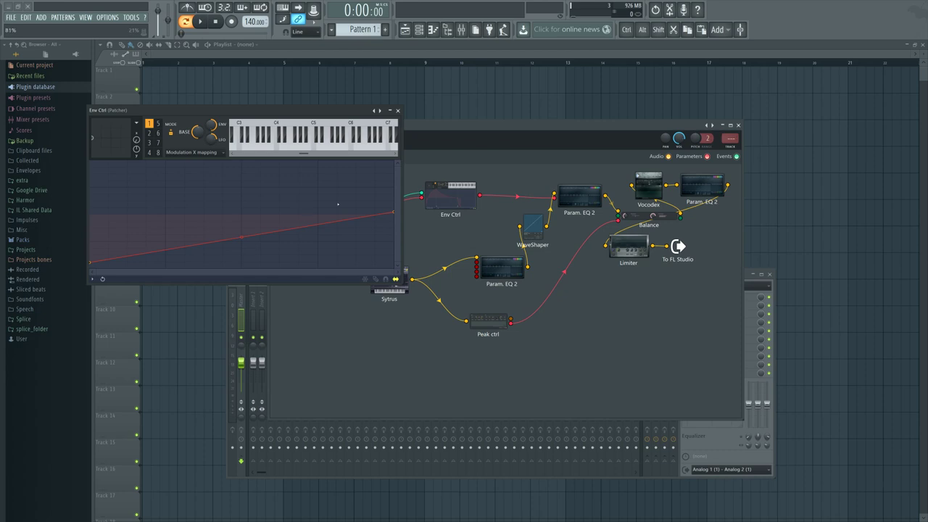
{"action": "left_click", "coordinate": [397, 110]}
- Inspect Sytrus operator 2's oscillator and its volume Mod X curve, and close the synth
{"action": "double_click", "coordinate": [387, 280]}
{"action": "left_click", "coordinate": [295, 169]}
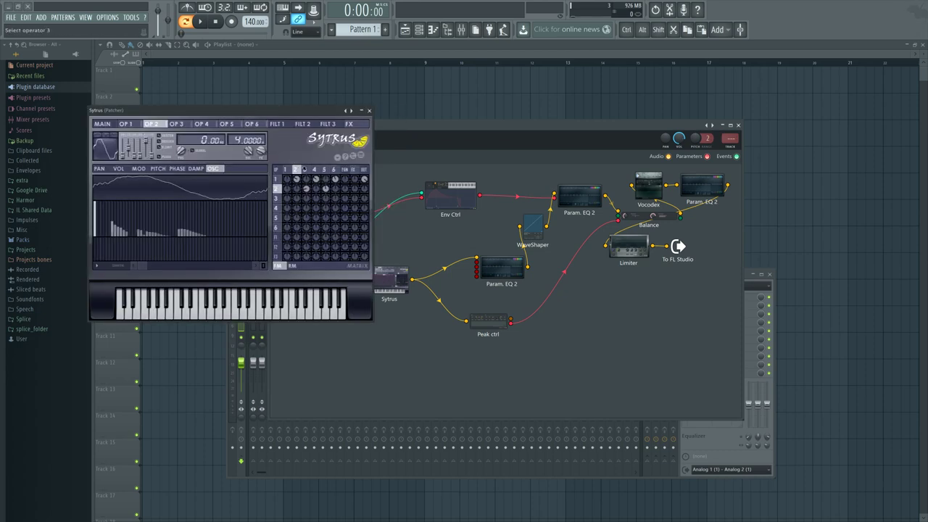
{"action": "left_click", "coordinate": [283, 189]}
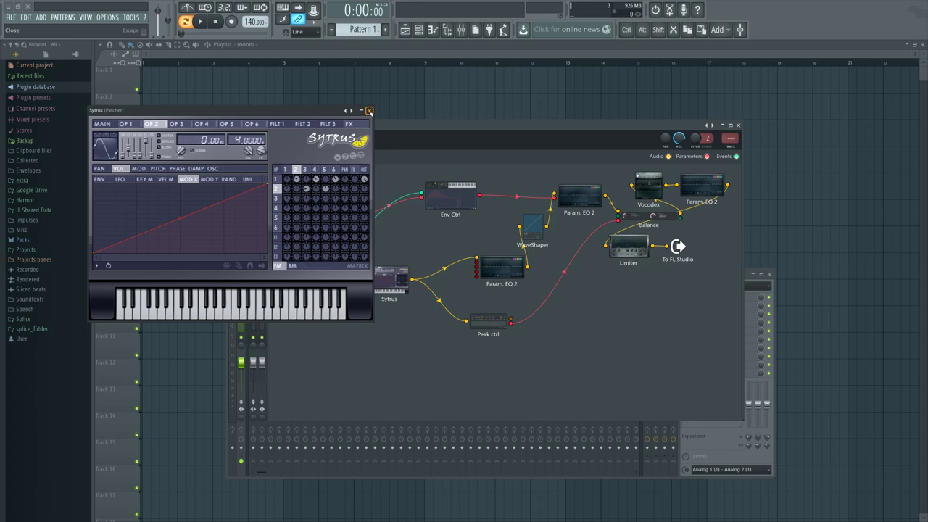
{"action": "left_click", "coordinate": [368, 110]}
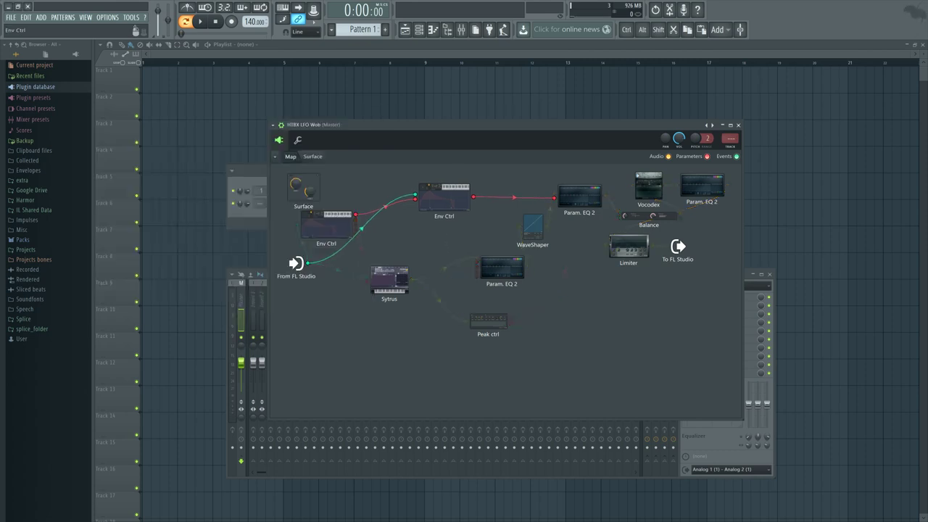
- Shift the second Env Ctrl module slightly up in the map and review the Modulation X mapping curve
{"action": "left_click_drag", "start_coordinate": [442, 199], "coordinate": [441, 192]}
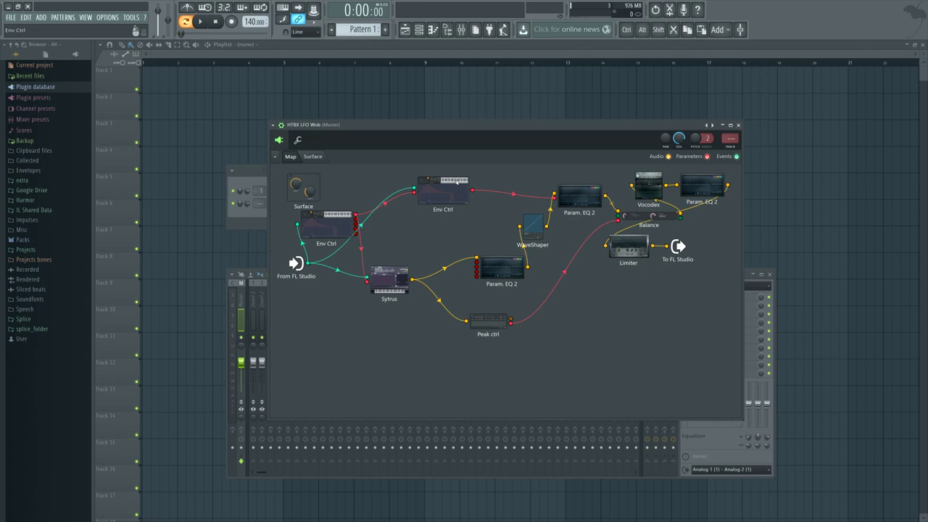
{"action": "double_click", "coordinate": [329, 224]}
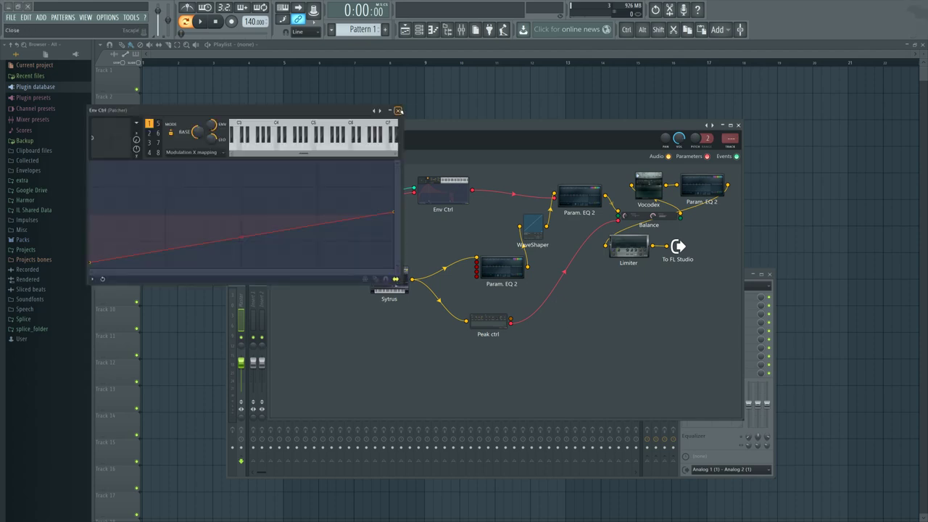
{"action": "left_click", "coordinate": [397, 110]}
- Inspect the WaveShaper's distortion curve and close the plugin
{"action": "double_click", "coordinate": [535, 226]}
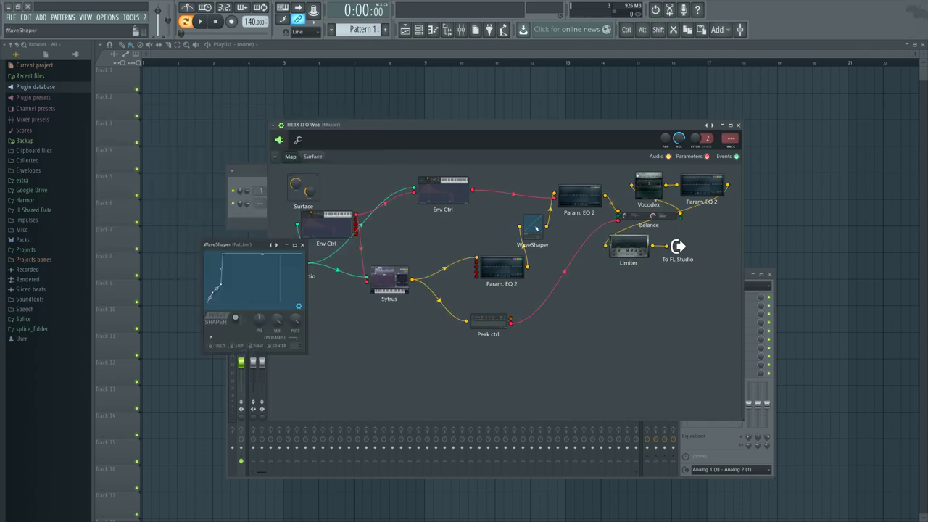
{"action": "right_click", "coordinate": [265, 324]}
{"action": "left_click", "coordinate": [246, 332]}
{"action": "left_click", "coordinate": [302, 244]}
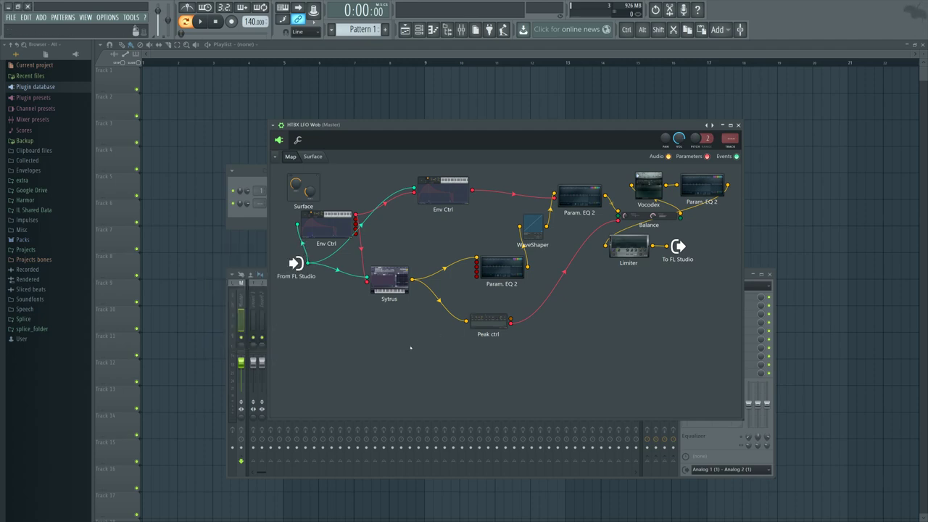
- Reopen Sytrus briefly to view operator 2's volume Mod X curve and close it
{"action": "double_click", "coordinate": [388, 281]}
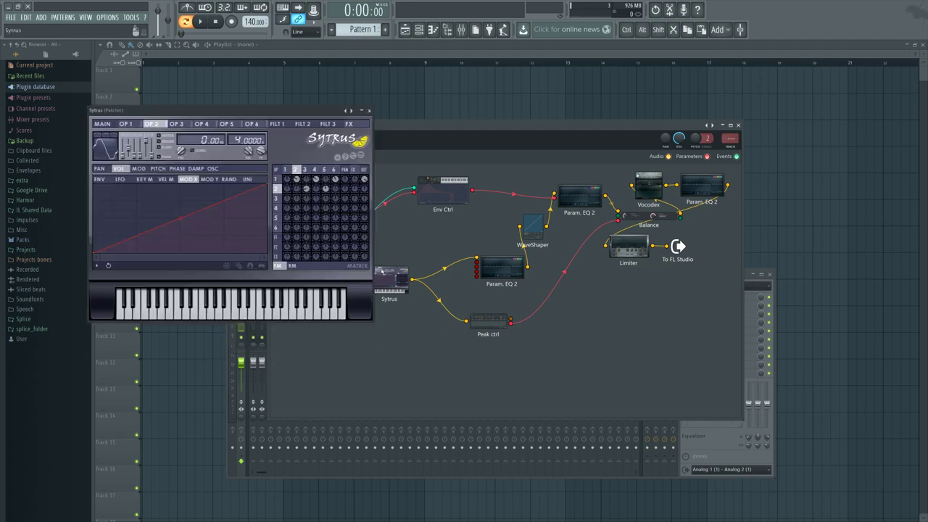
{"action": "left_click_drag", "start_coordinate": [305, 110], "coordinate": [394, 184]}
{"action": "left_click", "coordinate": [458, 184]}
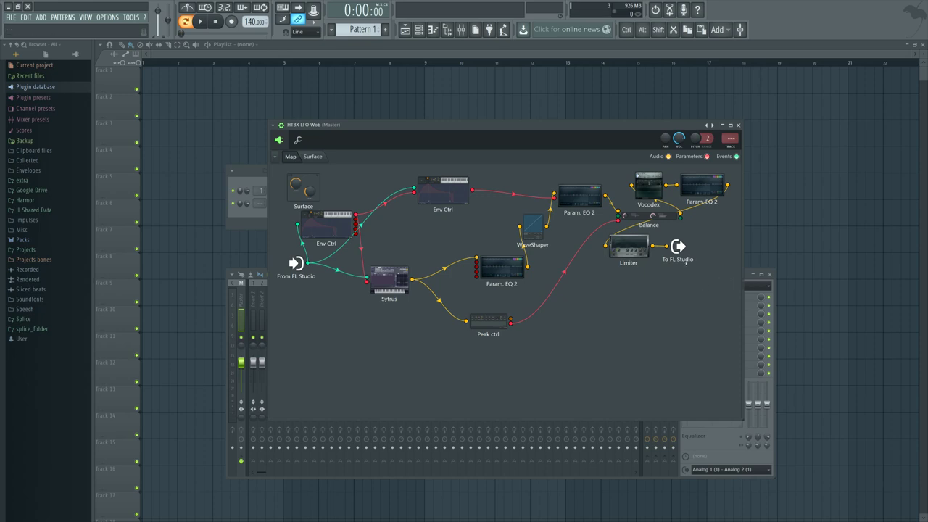
- Move the To FL Studio output and the Sytrus module lower in the Patcher map
{"action": "left_click_drag", "start_coordinate": [677, 247], "coordinate": [708, 336]}
{"action": "left_click_drag", "start_coordinate": [393, 290], "coordinate": [375, 354]}
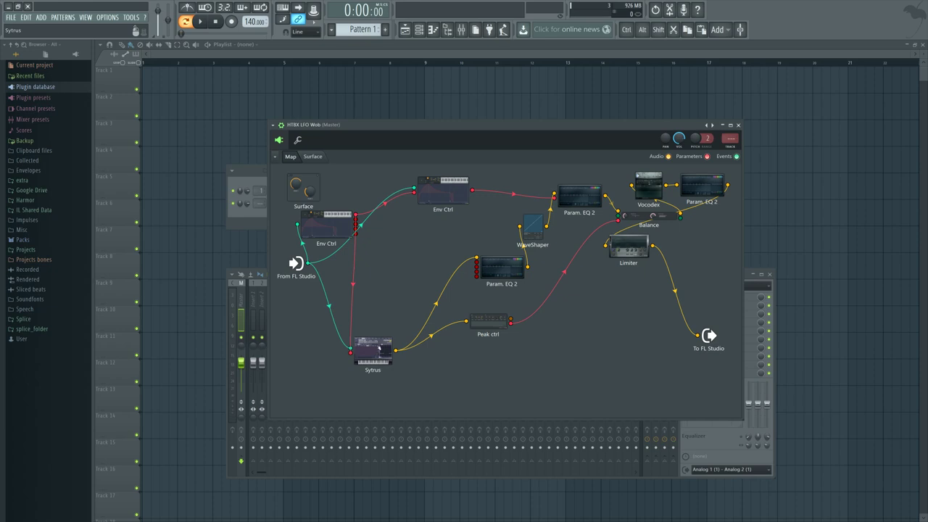
{"action": "left_click_drag", "start_coordinate": [375, 348], "coordinate": [377, 343]}
{"action": "left_click_drag", "start_coordinate": [373, 341], "coordinate": [375, 345]}
- Compare the volume Mod X curves of operators 1, 2 and 6 in Sytrus
{"action": "left_click", "coordinate": [379, 350]}
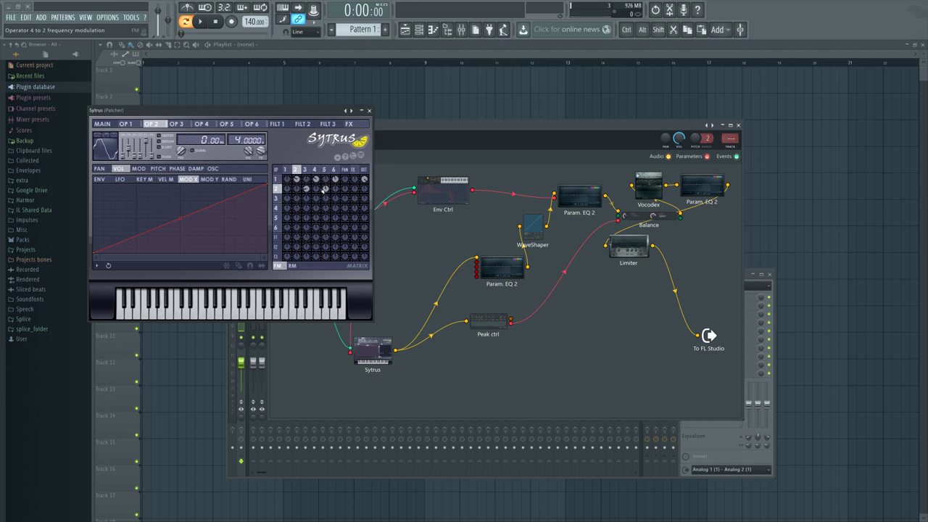
{"action": "left_click", "coordinate": [334, 169]}
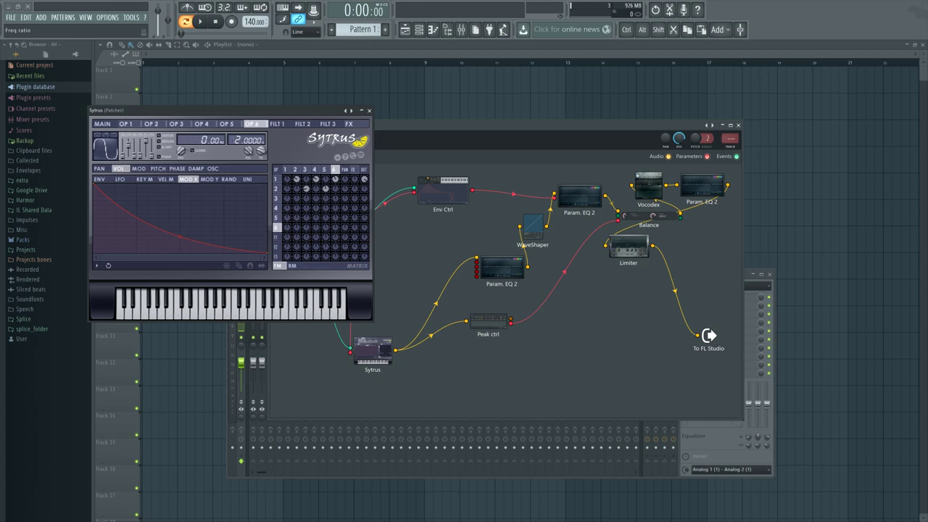
{"action": "left_click", "coordinate": [285, 173]}
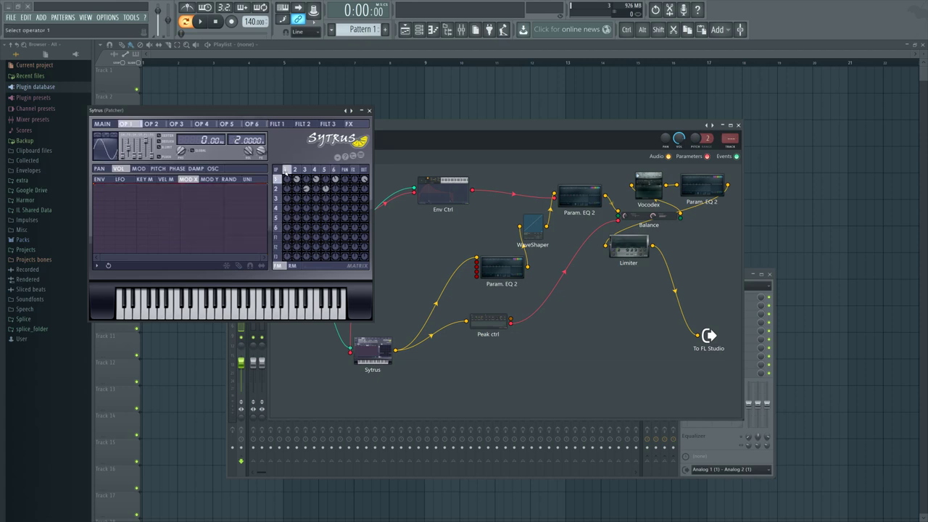
{"action": "left_click", "coordinate": [333, 170]}
{"action": "left_click", "coordinate": [296, 171]}
{"action": "left_click", "coordinate": [286, 170]}
{"action": "left_click", "coordinate": [333, 170]}
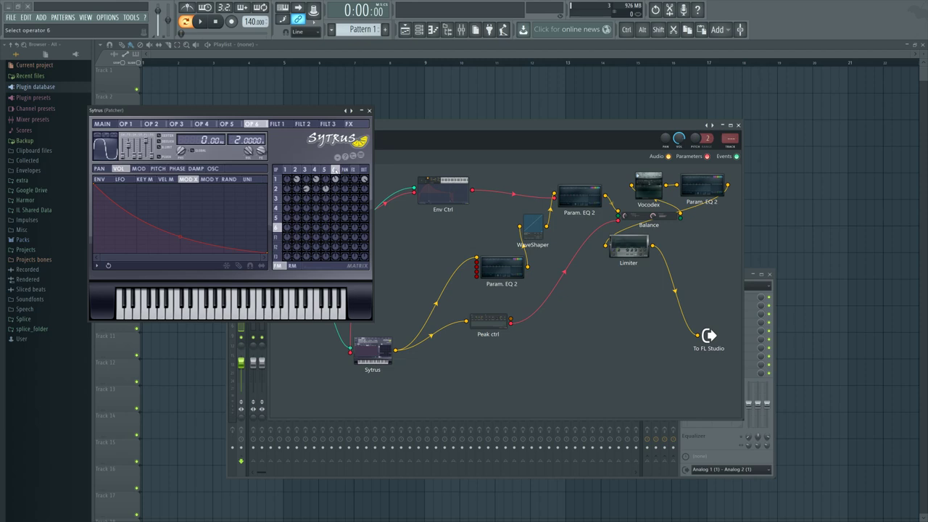
- Look through the volume Mod X curves of operators 2 to 5 in Sytrus, ending on operator 4
{"action": "left_click", "coordinate": [297, 170]}
{"action": "left_click", "coordinate": [304, 170]}
{"action": "left_click", "coordinate": [314, 170]}
{"action": "left_click", "coordinate": [324, 169]}
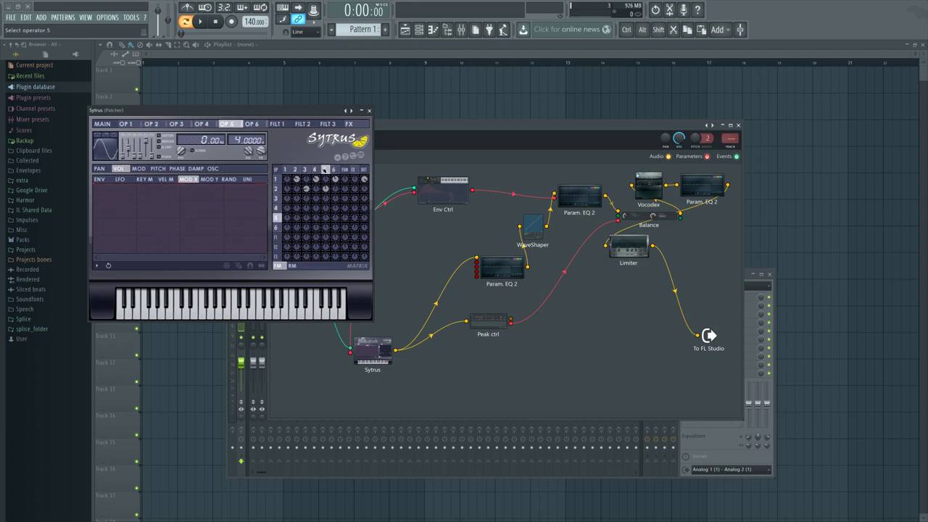
{"action": "left_click", "coordinate": [314, 170]}
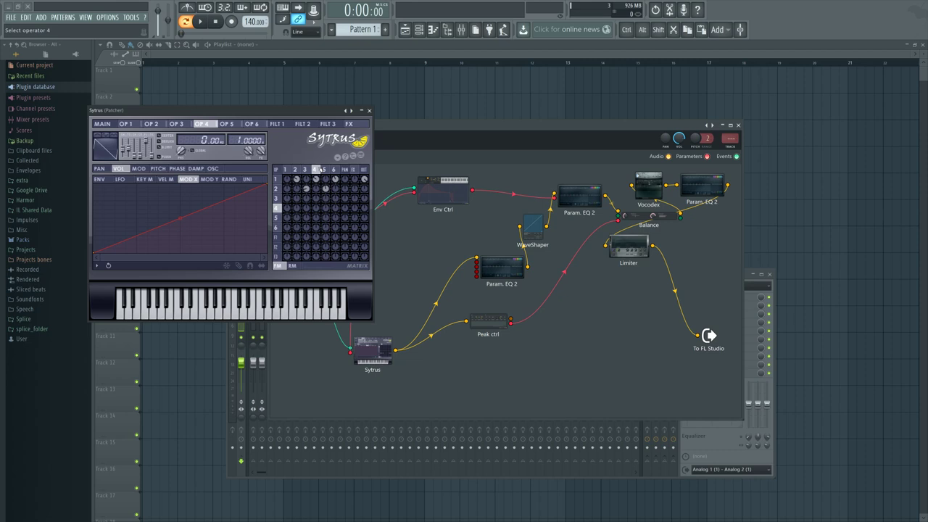
- View the pitch Mod X curves of operators 4 and 6, and compare the volume Mod X curves of operators 6 and 2
{"action": "left_click", "coordinate": [159, 169]}
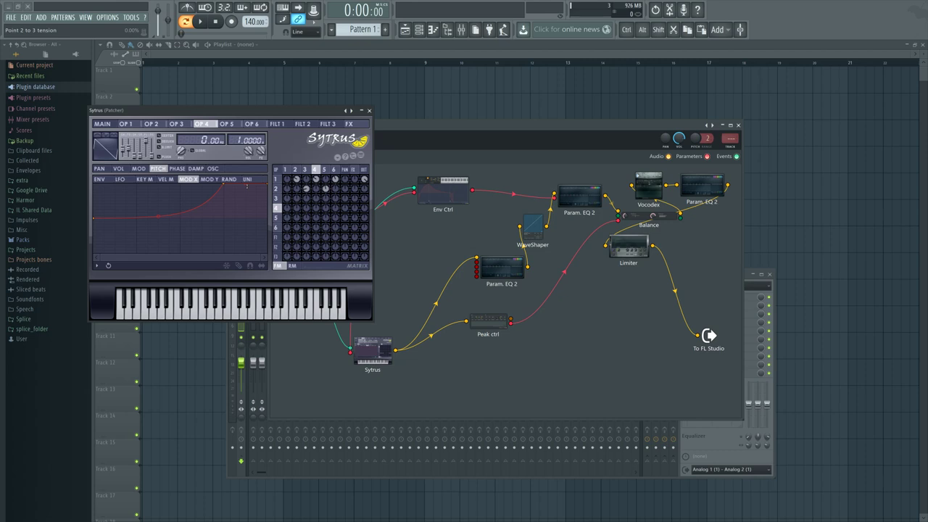
{"action": "left_click", "coordinate": [334, 171]}
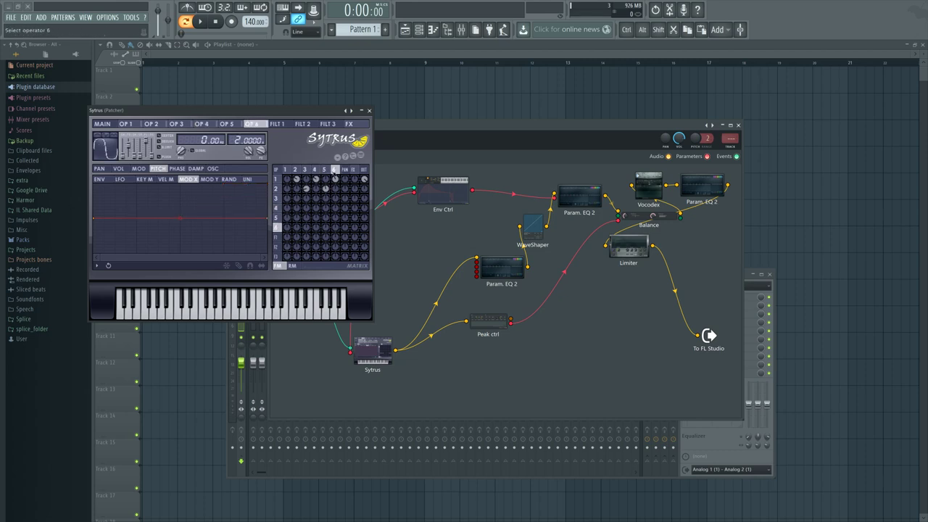
{"action": "left_click", "coordinate": [118, 168]}
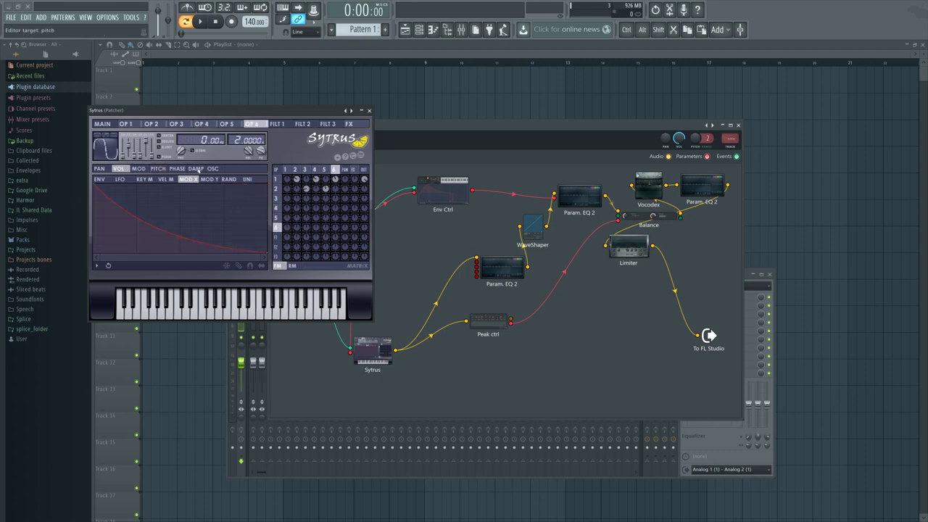
{"action": "left_click", "coordinate": [295, 169]}
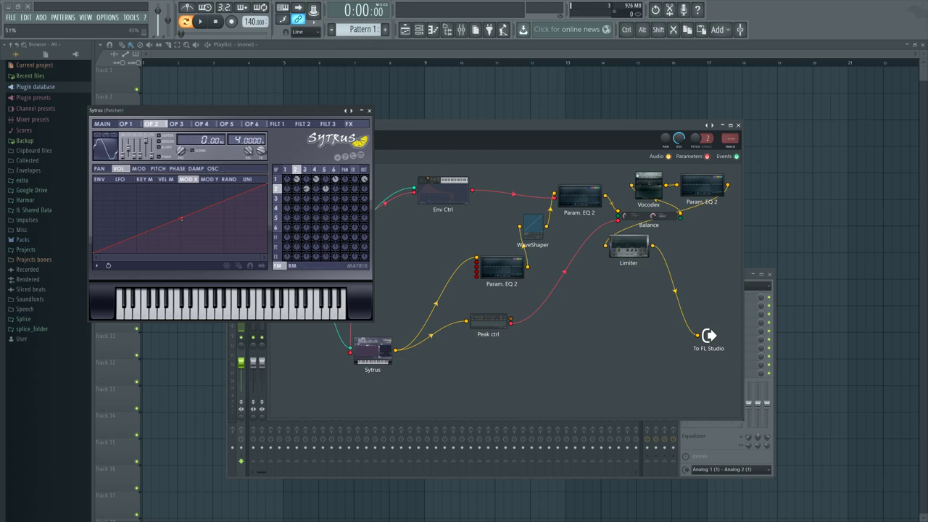
{"action": "left_click", "coordinate": [334, 169]}
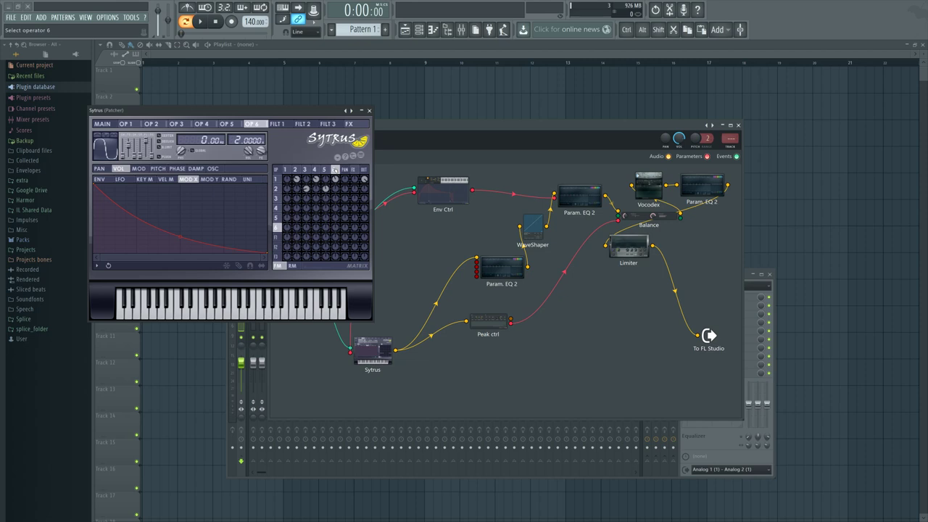
- Close Sytrus and bring the HTBX LFO Wob Patcher map back on screen, leaving no stray pattern clip in the playlist
{"action": "left_click", "coordinate": [366, 96]}
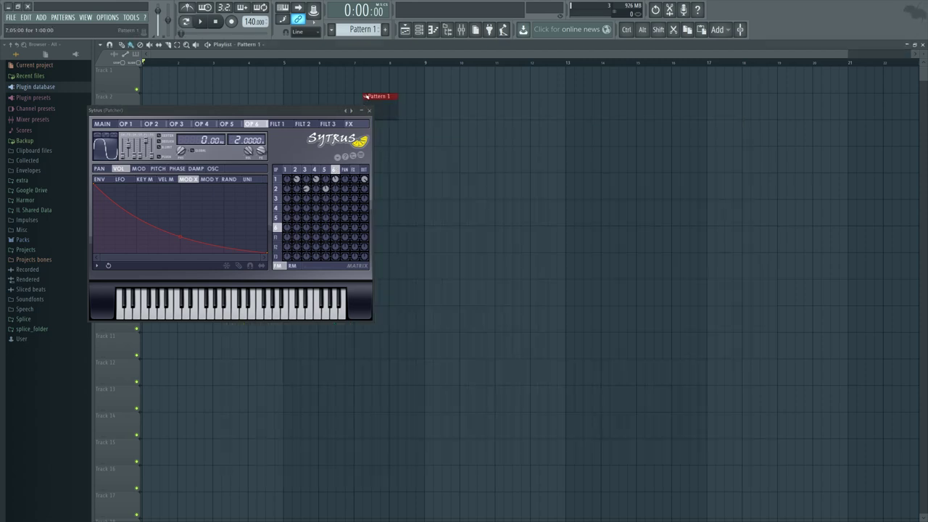
{"action": "right_click", "coordinate": [366, 96]}
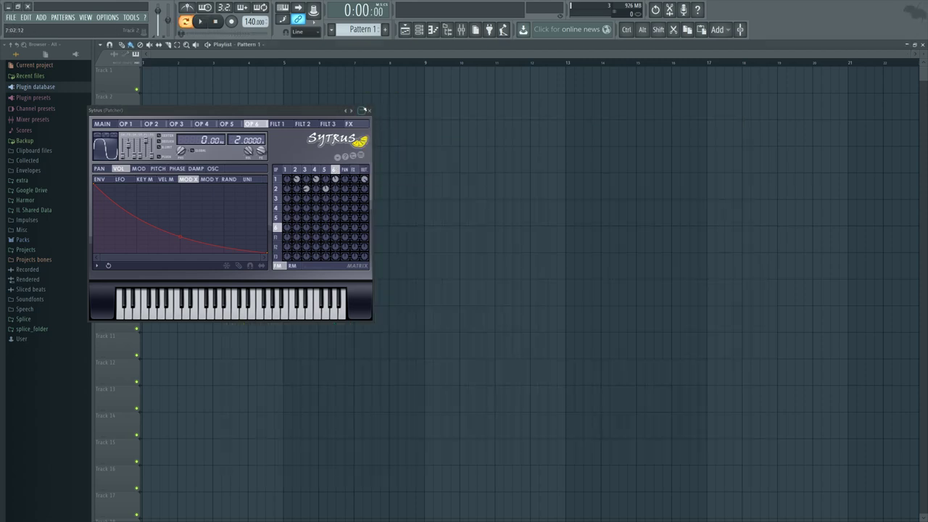
{"action": "left_click", "coordinate": [368, 110]}
{"action": "left_click", "coordinate": [418, 28]}
{"action": "left_click", "coordinate": [285, 203]}
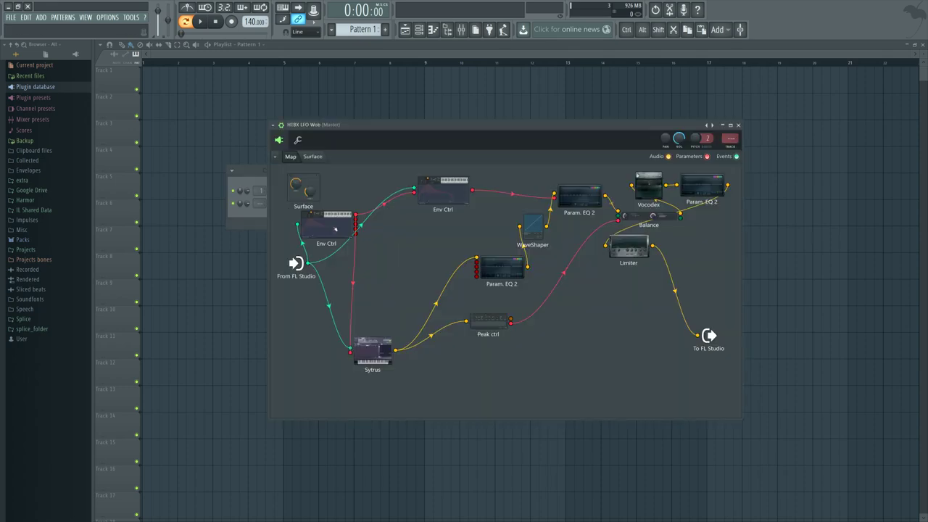
- Show the LFO of articulator 1 in the Env Ctrl below the Surface module and slow down its speed
{"action": "left_click", "coordinate": [335, 229]}
{"action": "left_click", "coordinate": [178, 152]}
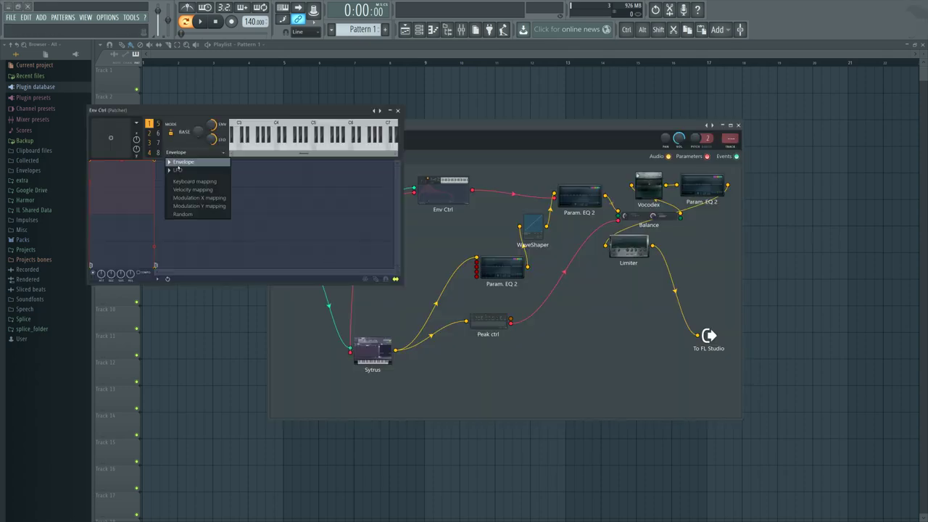
{"action": "left_click", "coordinate": [178, 168]}
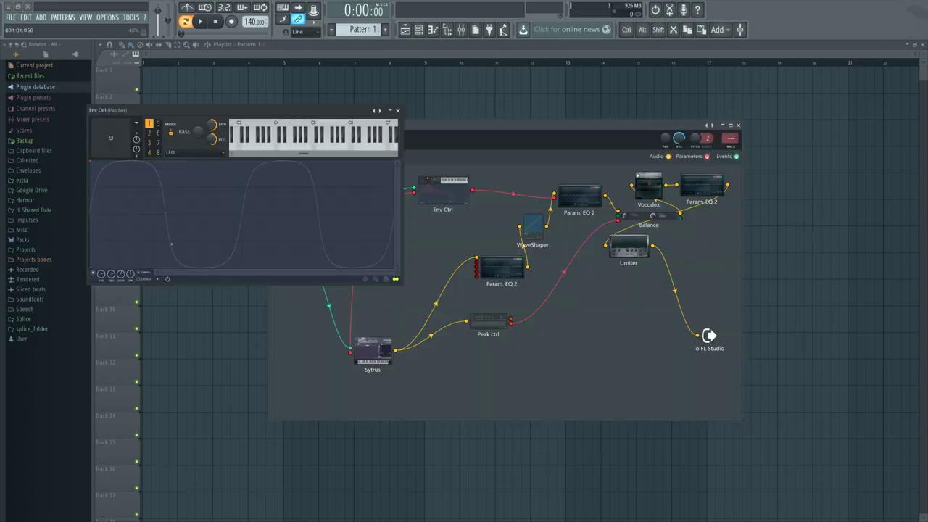
{"action": "left_click_drag", "start_coordinate": [102, 274], "coordinate": [102, 276]}
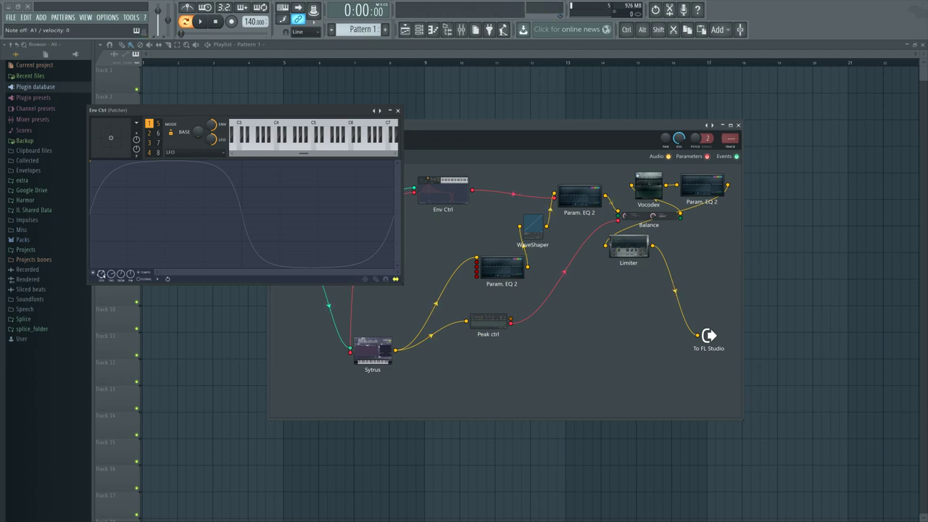
- Load Fruity Parametric EQ 2 into the first effect slot of the Master mixer track and close its window and the mixer
{"action": "left_click", "coordinate": [461, 29]}
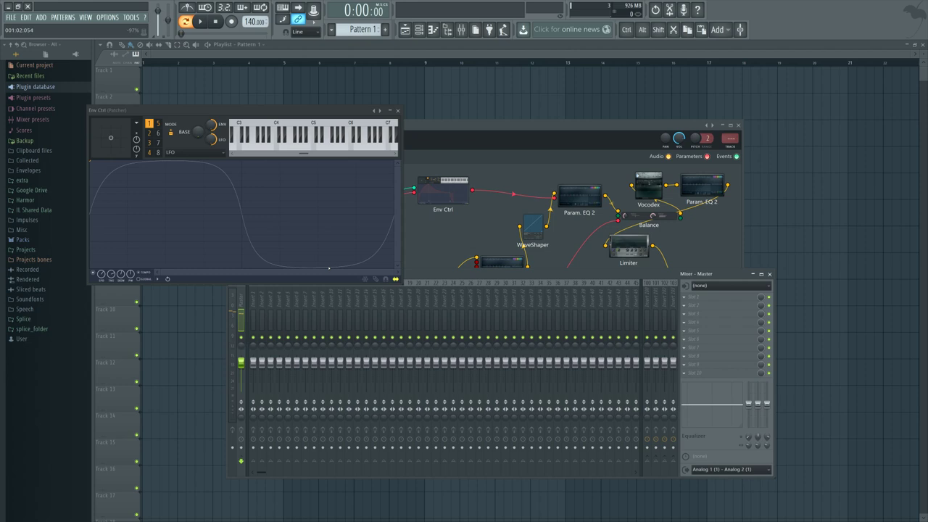
{"action": "left_click", "coordinate": [398, 111]}
{"action": "left_click", "coordinate": [695, 297]}
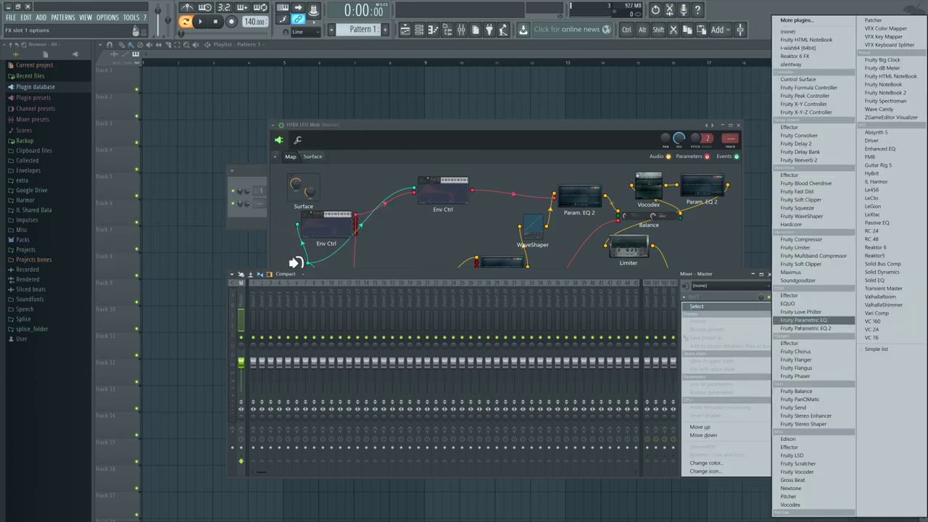
{"action": "left_click", "coordinate": [805, 328]}
{"action": "left_click_drag", "start_coordinate": [440, 266], "coordinate": [487, 265]}
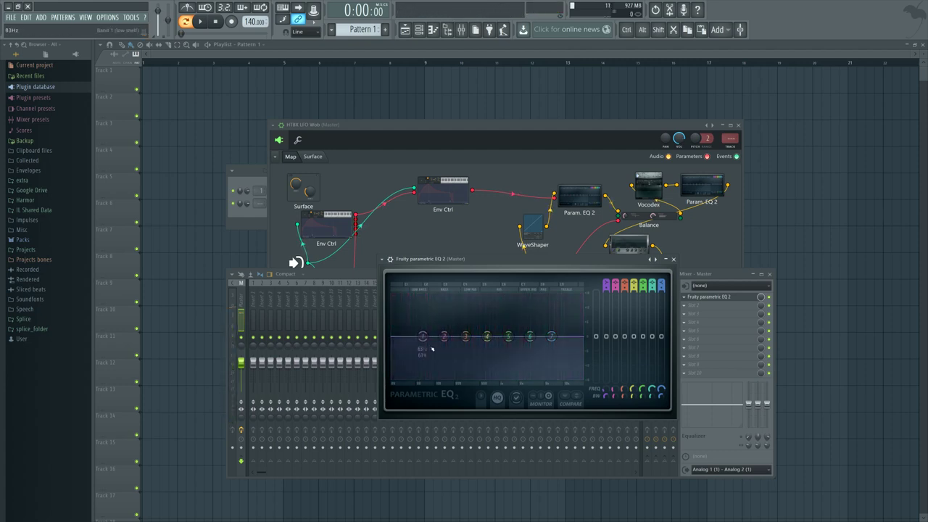
{"action": "left_click", "coordinate": [673, 259]}
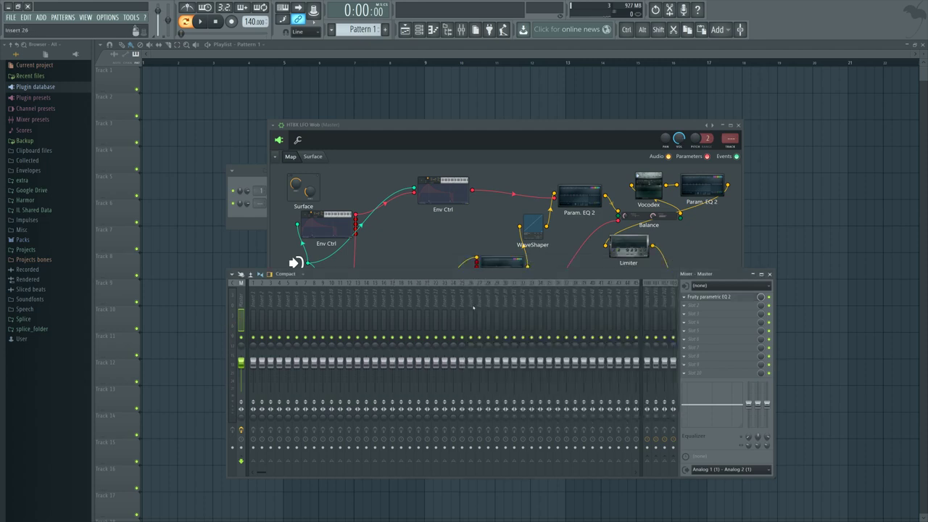
{"action": "left_click", "coordinate": [769, 274]}
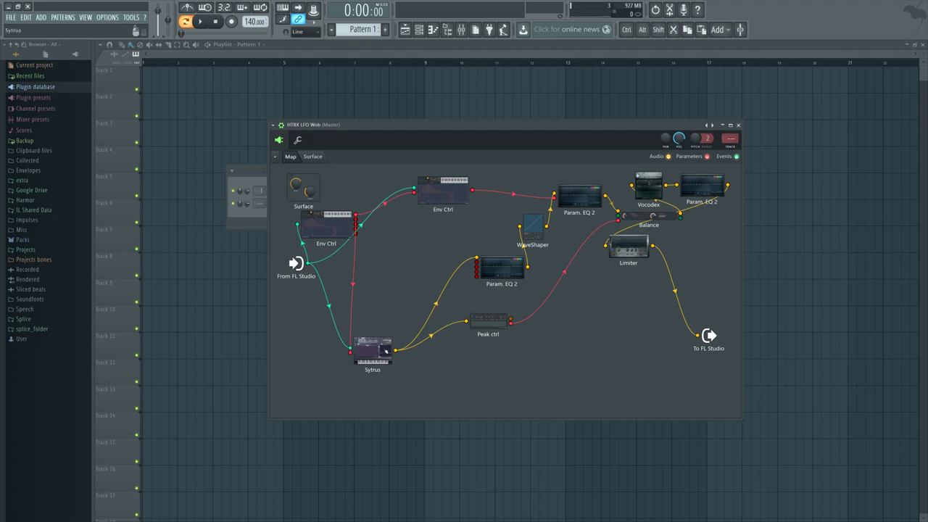
- Move the Sytrus module higher and the Limiter slightly lower in the Patcher map, leaving the Sytrus editor closed
{"action": "left_click_drag", "start_coordinate": [375, 350], "coordinate": [383, 309]}
{"action": "double_click", "coordinate": [384, 309]}
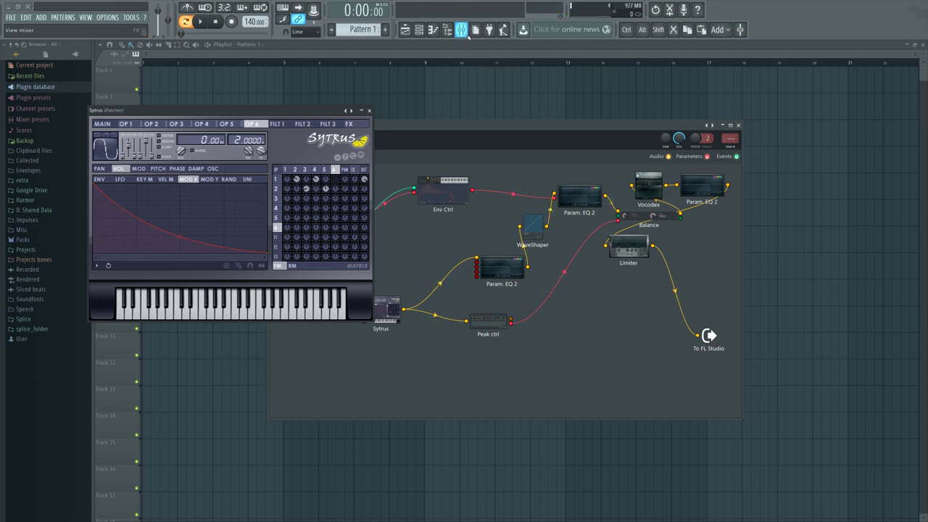
{"action": "key", "text": "F9"}
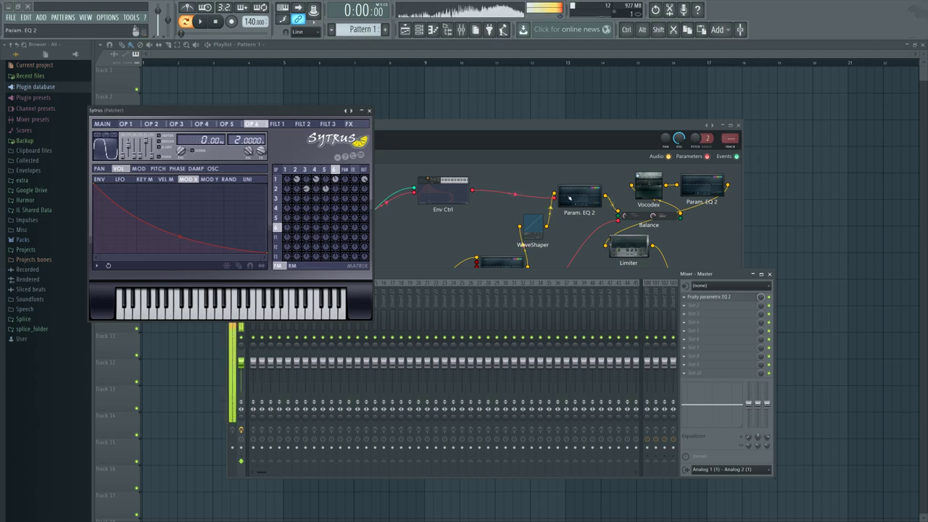
{"action": "left_click", "coordinate": [768, 274]}
{"action": "left_click_drag", "start_coordinate": [628, 246], "coordinate": [634, 263]}
{"action": "key", "text": "F9"}
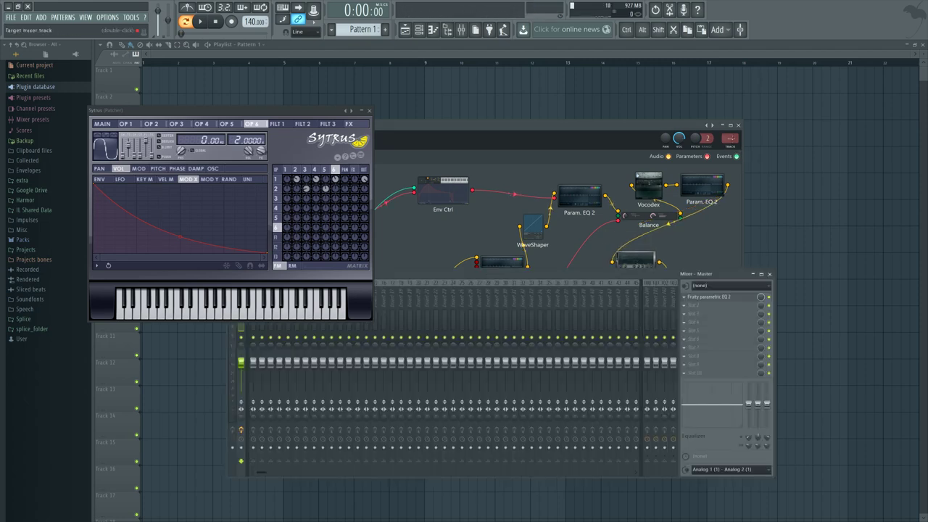
{"action": "left_click", "coordinate": [530, 125]}
{"action": "left_click", "coordinate": [369, 110]}
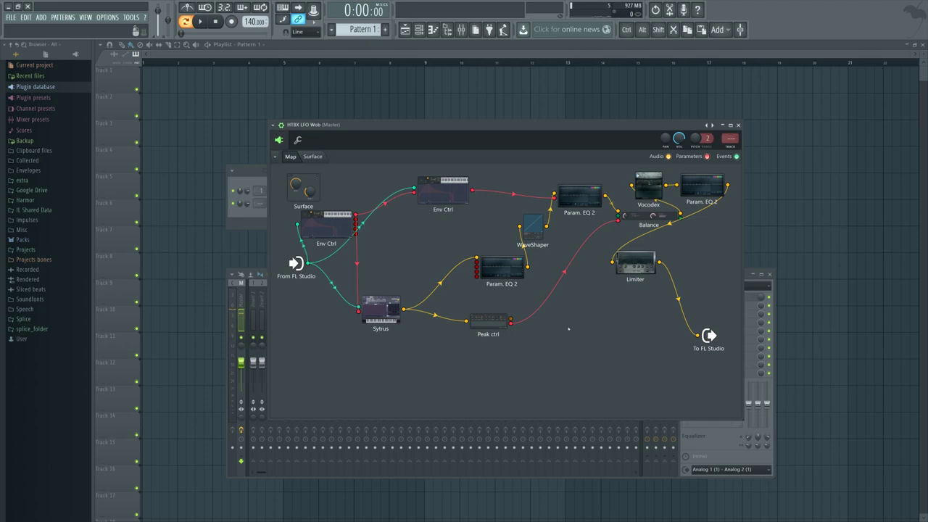
- Route Sytrus's audio output directly to To FL Studio, and open the Sytrus editor away from the Env Ctrl modules
{"action": "left_click_drag", "start_coordinate": [381, 307], "coordinate": [700, 335]}
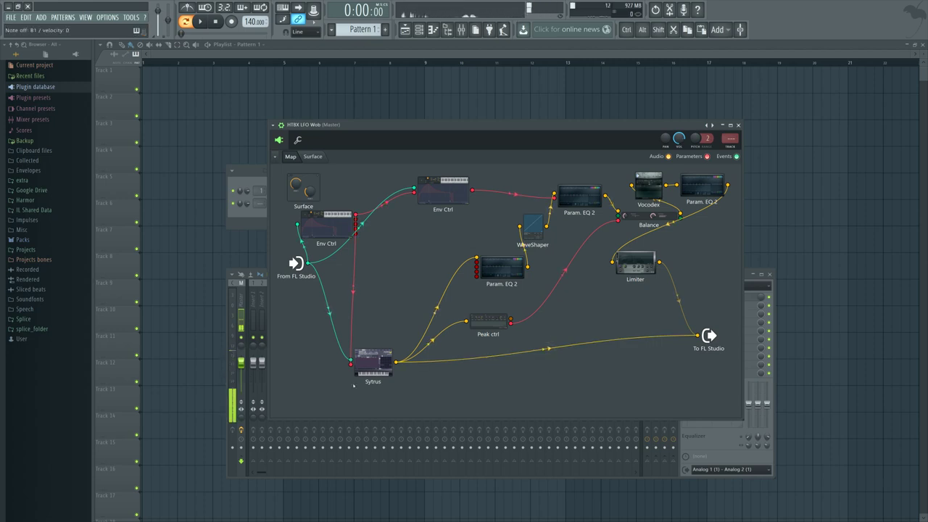
{"action": "double_click", "coordinate": [381, 360]}
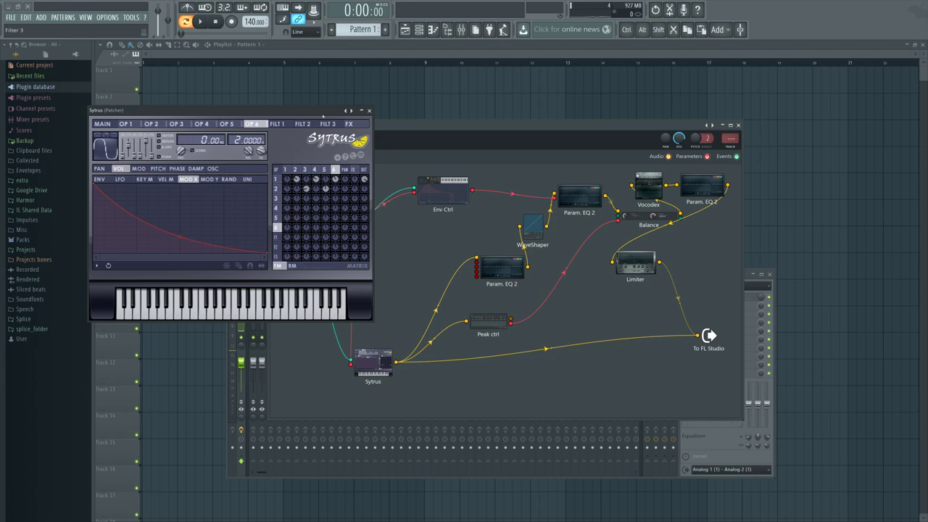
{"action": "left_click_drag", "start_coordinate": [320, 120], "coordinate": [688, 209]}
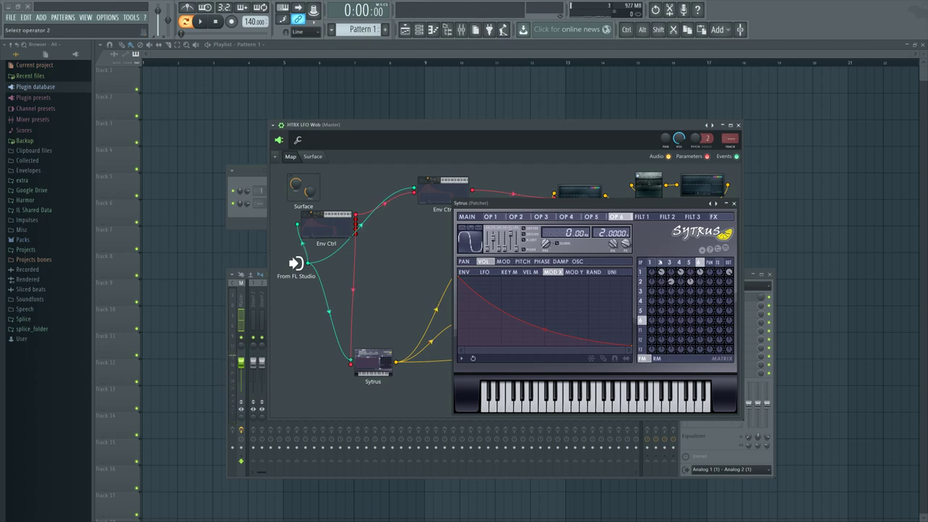
- Compare the volume Mod X curves of operators 2, 4 and 1 in the Sytrus editor
{"action": "left_click", "coordinate": [660, 262]}
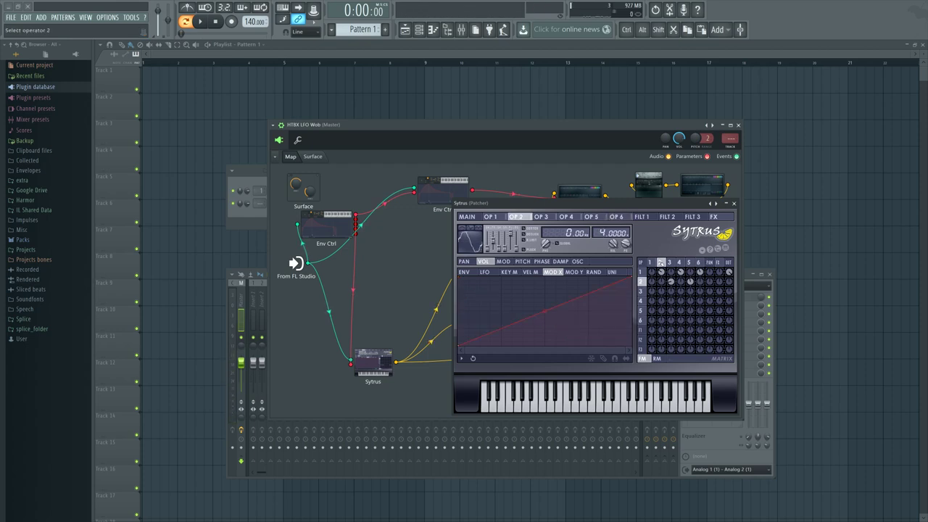
{"action": "left_click", "coordinate": [678, 263]}
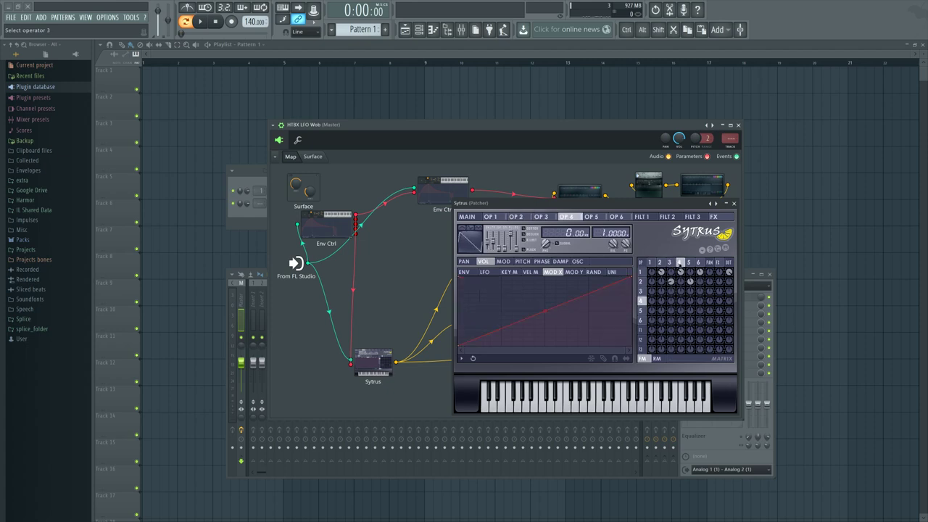
{"action": "left_click", "coordinate": [650, 262]}
- Inspect operator 1's input modulation Mod X curve and the modulation pad among the main Sytrus settings
{"action": "left_click", "coordinate": [503, 260]}
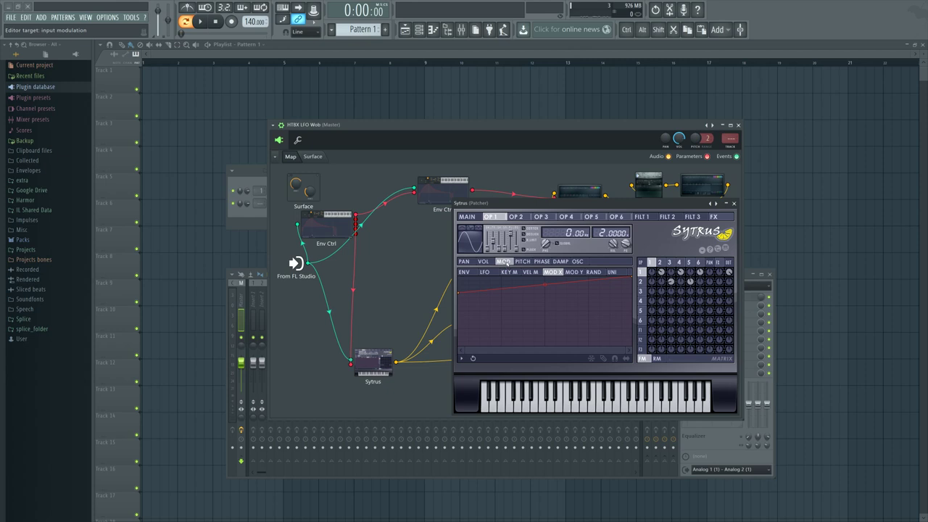
{"action": "left_click", "coordinate": [467, 216]}
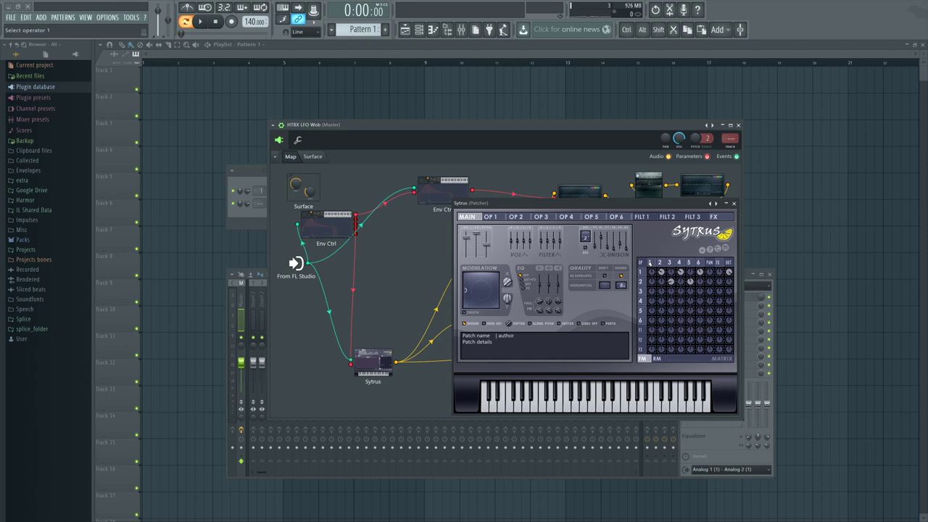
{"action": "left_click", "coordinate": [650, 262]}
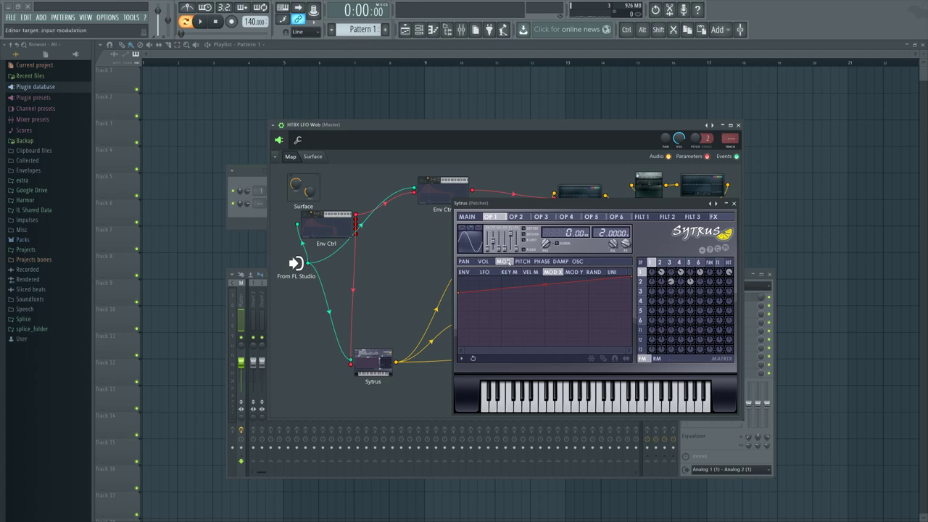
- Compare the input modulation Mod X curves of operators 2, 4 and 6 with that of operator 1
{"action": "left_click", "coordinate": [661, 263]}
{"action": "left_click", "coordinate": [679, 264]}
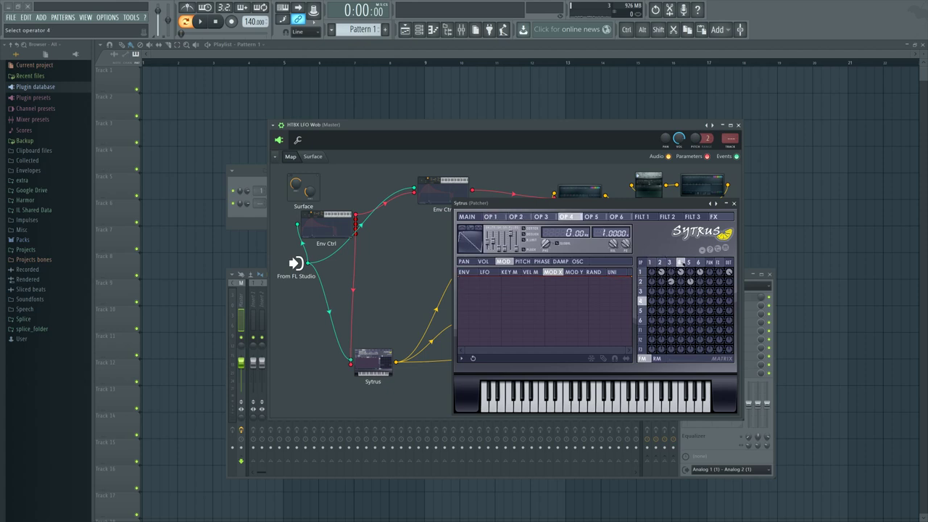
{"action": "left_click", "coordinate": [699, 264]}
{"action": "left_click", "coordinate": [680, 264]}
{"action": "left_click", "coordinate": [660, 262]}
{"action": "left_click", "coordinate": [650, 262]}
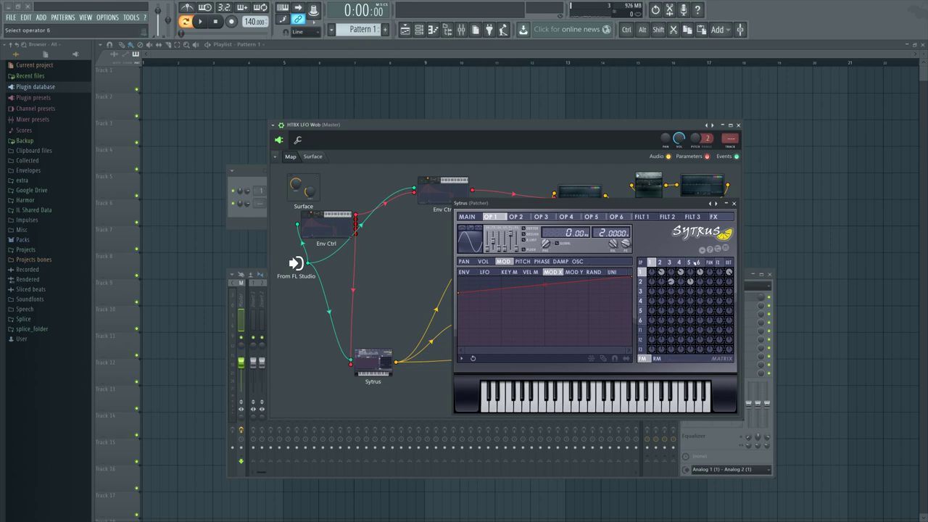
- Switch operator 2 back to its volume Mod X curve and compare it with those of operators 3, 4 and 6
{"action": "left_click", "coordinate": [657, 263]}
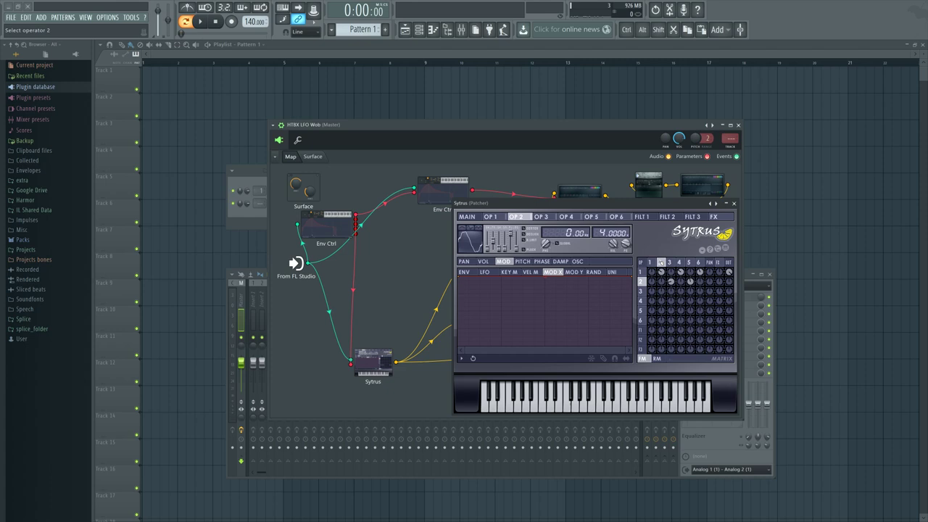
{"action": "left_click", "coordinate": [490, 263]}
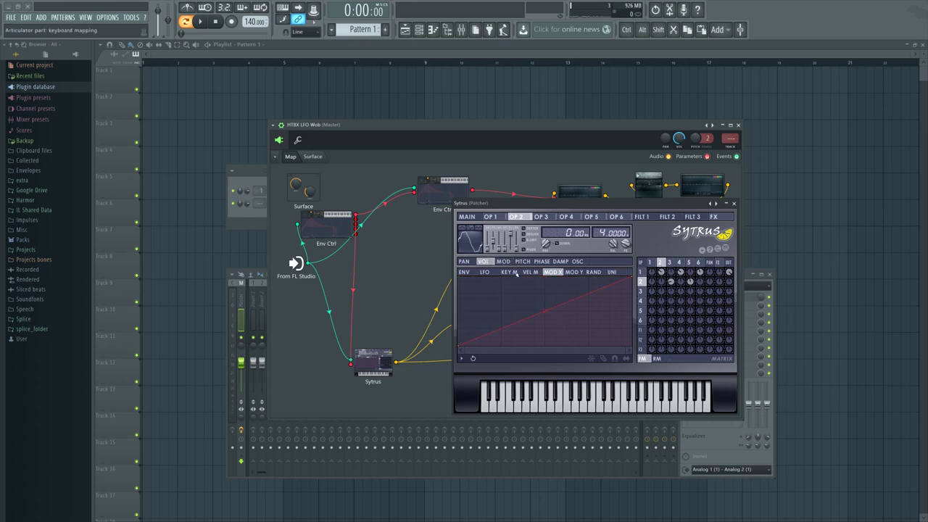
{"action": "left_click", "coordinate": [671, 262]}
{"action": "left_click", "coordinate": [679, 263]}
{"action": "left_click", "coordinate": [698, 262]}
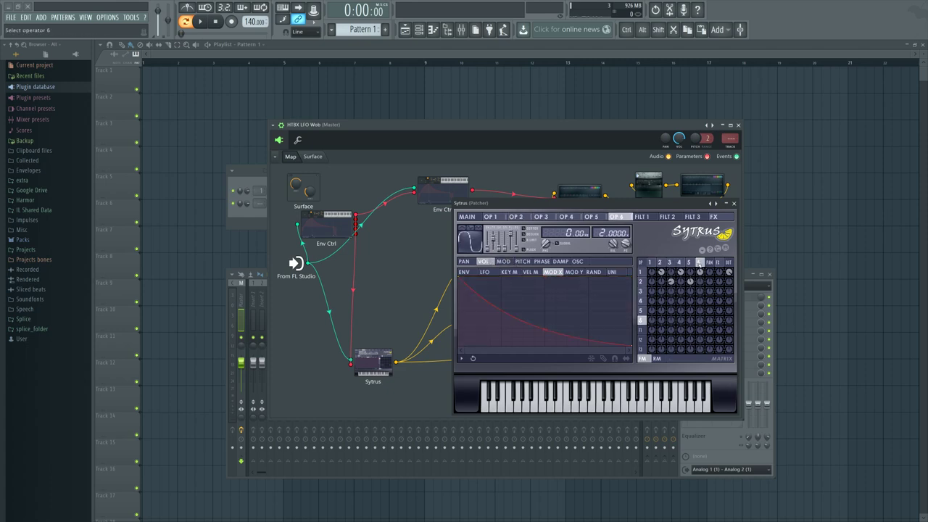
- Compare the volume Mod X curves of operators 4, 2 and 1, and the input modulation Mod X curves of operators 1 and 2
{"action": "left_click", "coordinate": [679, 262]}
{"action": "left_click", "coordinate": [659, 263]}
{"action": "left_click", "coordinate": [650, 262]}
{"action": "left_click", "coordinate": [508, 263]}
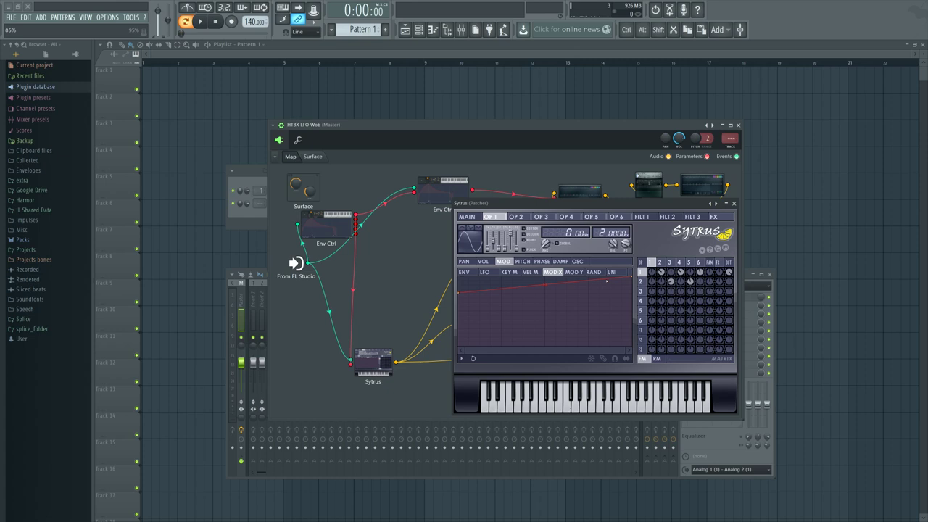
{"action": "left_click", "coordinate": [659, 263]}
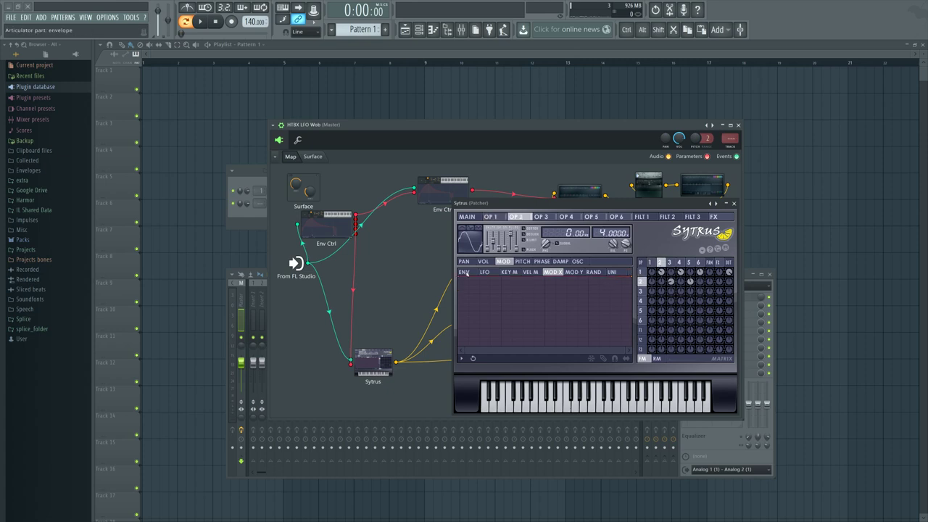
- Go through the volume Mod X curves of operators 3, 4, 5 and 6, and return to operator 2
{"action": "left_click", "coordinate": [484, 261]}
{"action": "left_click", "coordinate": [669, 262]}
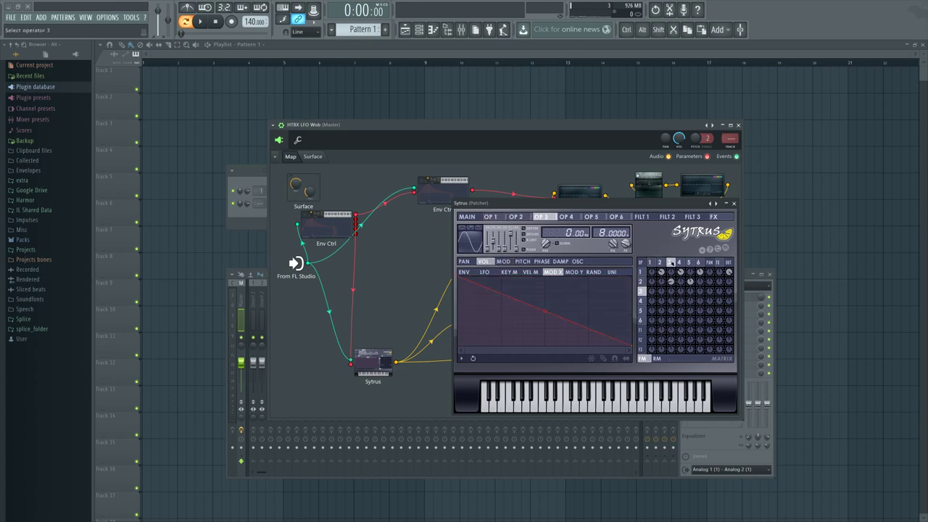
{"action": "left_click", "coordinate": [679, 263]}
{"action": "left_click", "coordinate": [690, 263]}
{"action": "left_click", "coordinate": [699, 262]}
{"action": "left_click", "coordinate": [659, 263]}
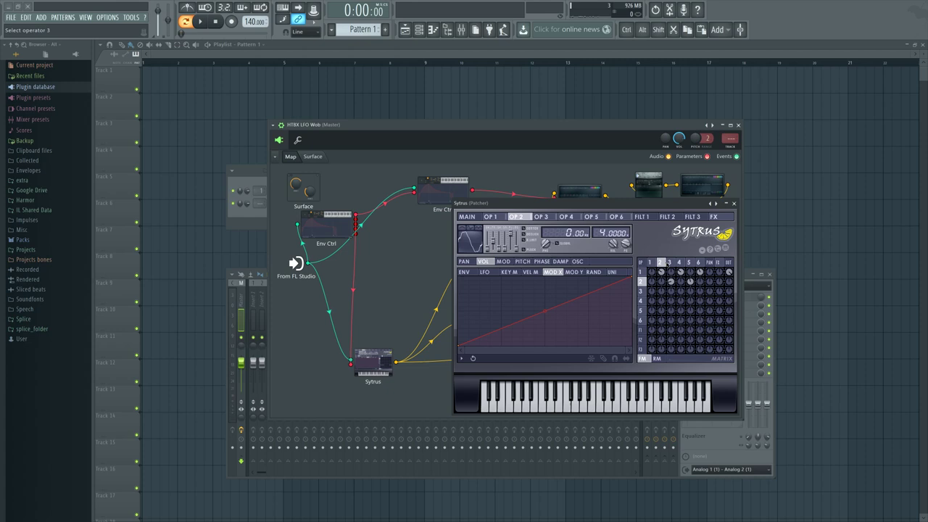
- Compare the volume Mod X curves of operators 2 and 4, and inspect operator 4's pitch Mod X curve
{"action": "left_click", "coordinate": [679, 264]}
{"action": "left_click", "coordinate": [660, 264]}
{"action": "left_click", "coordinate": [679, 264]}
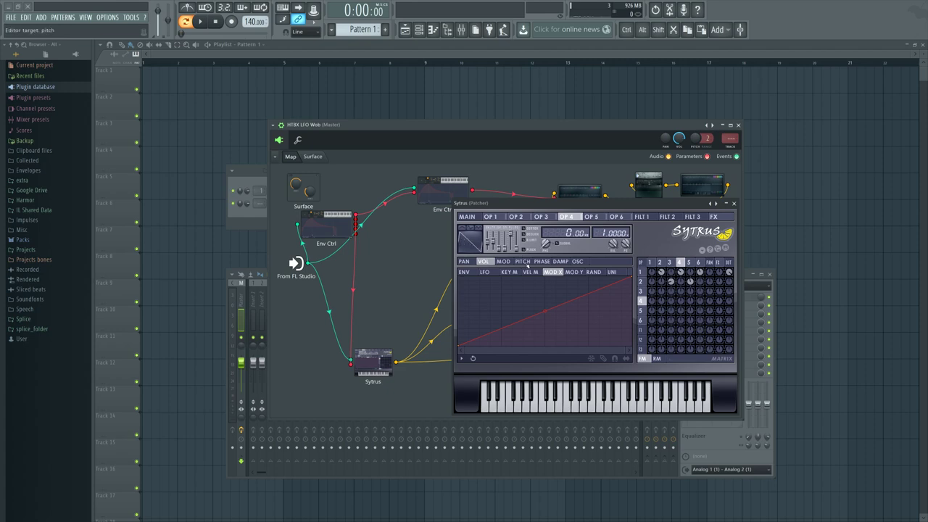
{"action": "left_click", "coordinate": [542, 262]}
{"action": "left_click", "coordinate": [521, 262]}
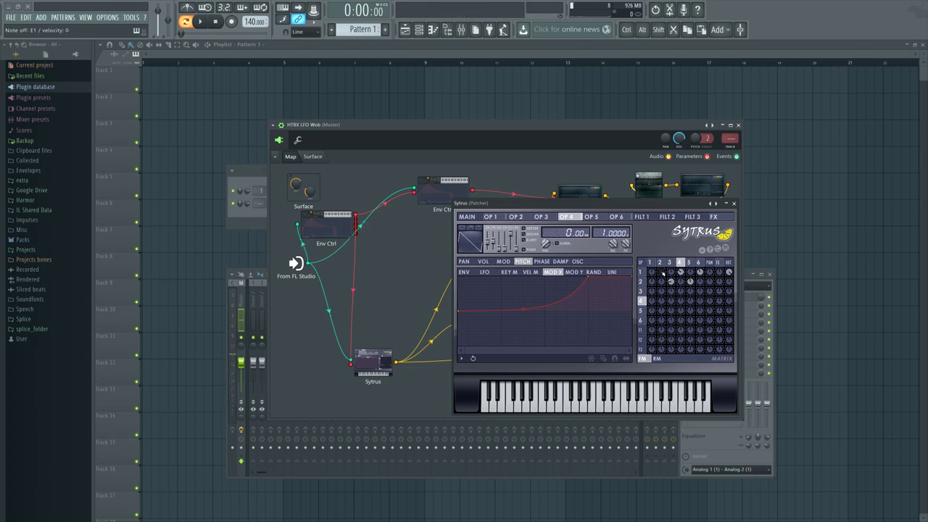
- Audition Sytrus through its direct cable to To FL Studio, and reopen the Sytrus editor over the Patcher map
{"action": "left_click", "coordinate": [732, 204]}
{"action": "right_click", "coordinate": [533, 358]}
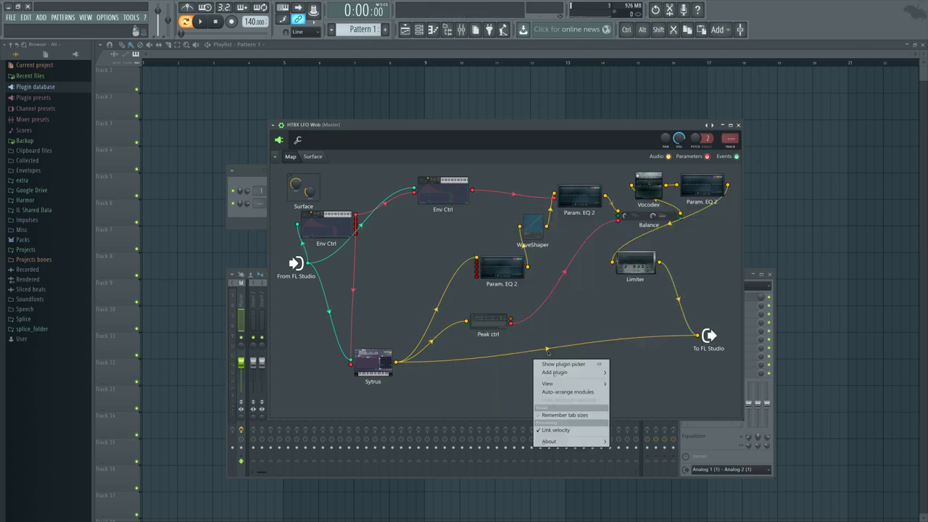
{"action": "left_click", "coordinate": [545, 349]}
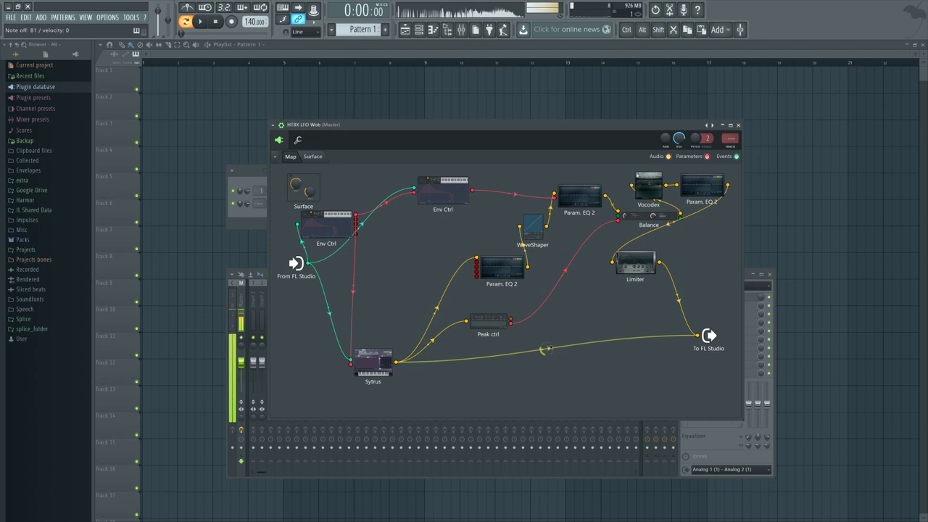
{"action": "left_click", "coordinate": [382, 359]}
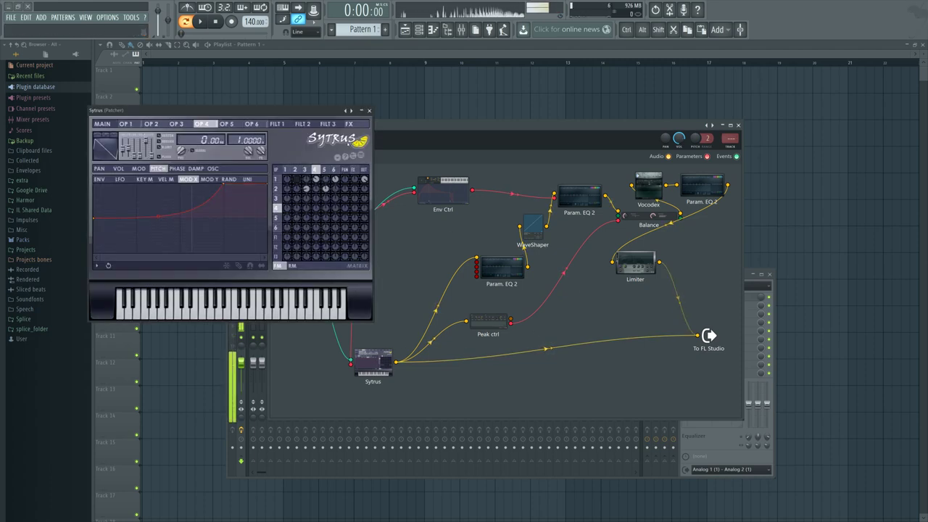
{"action": "left_click_drag", "start_coordinate": [290, 110], "coordinate": [618, 227]}
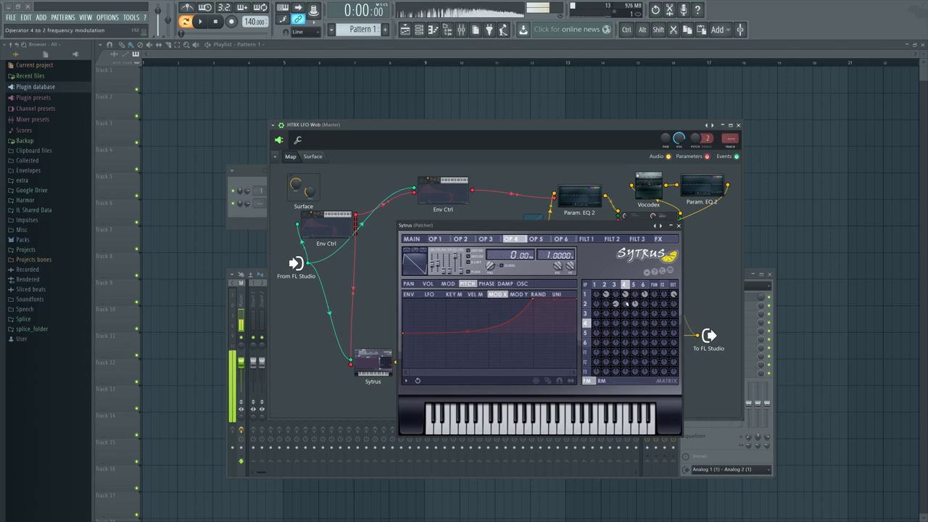
- Compare the pitch Mod X curves of the operators, and the volume Mod X curves of operators 3 and 5
{"action": "left_click", "coordinate": [614, 285]}
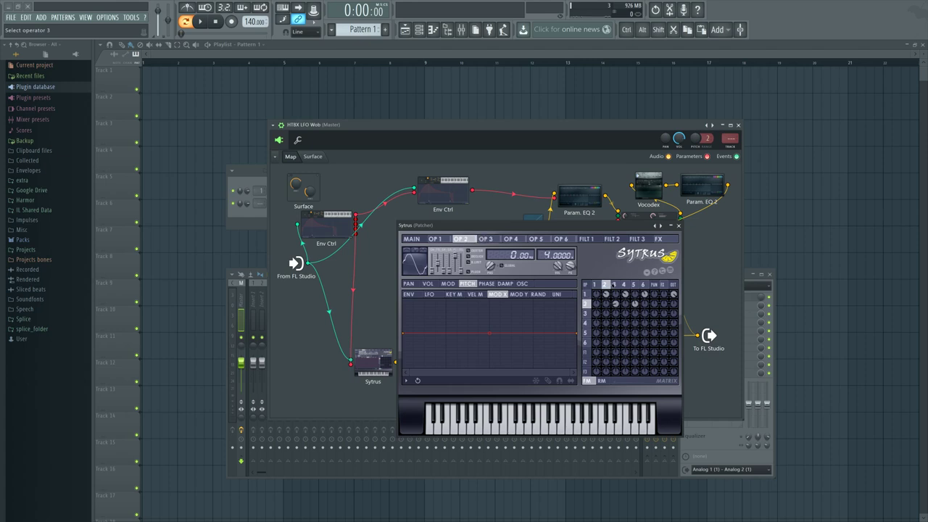
{"action": "left_click", "coordinate": [642, 285]}
{"action": "left_click", "coordinate": [614, 285]}
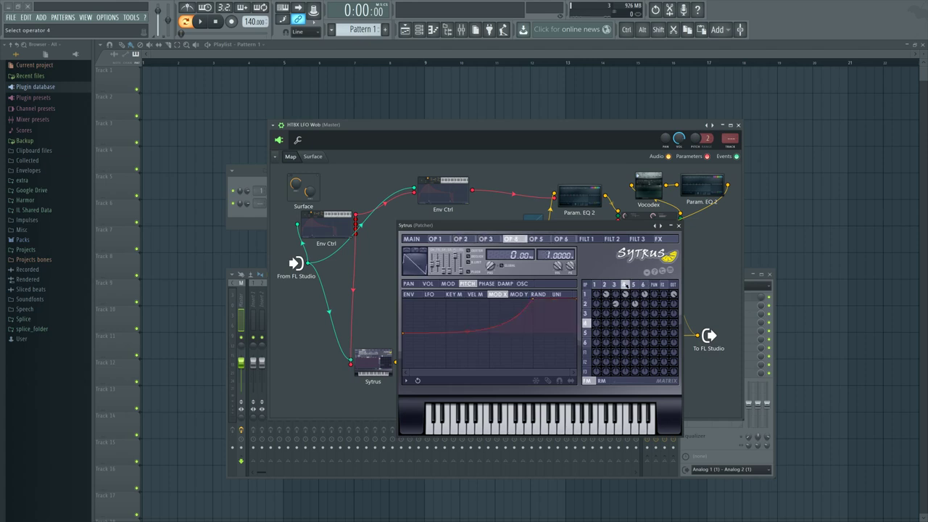
{"action": "left_click", "coordinate": [427, 283]}
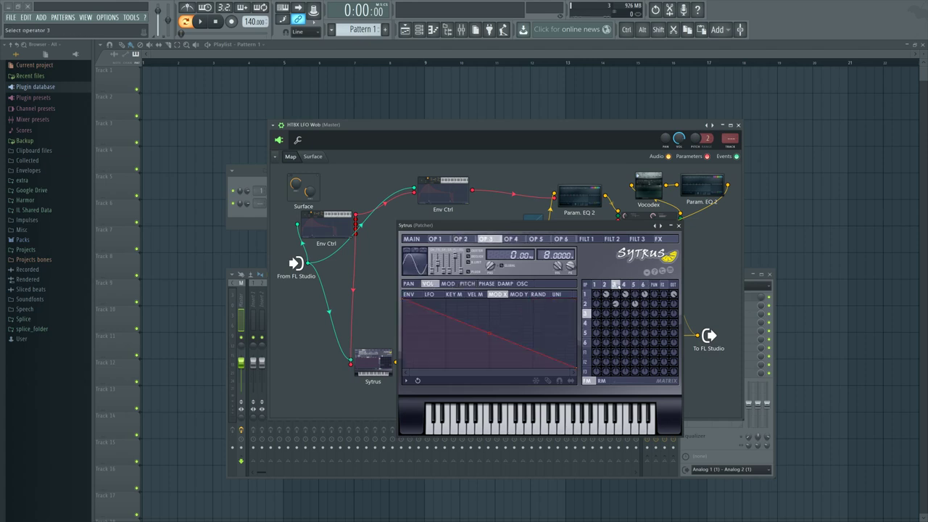
{"action": "left_click", "coordinate": [635, 285]}
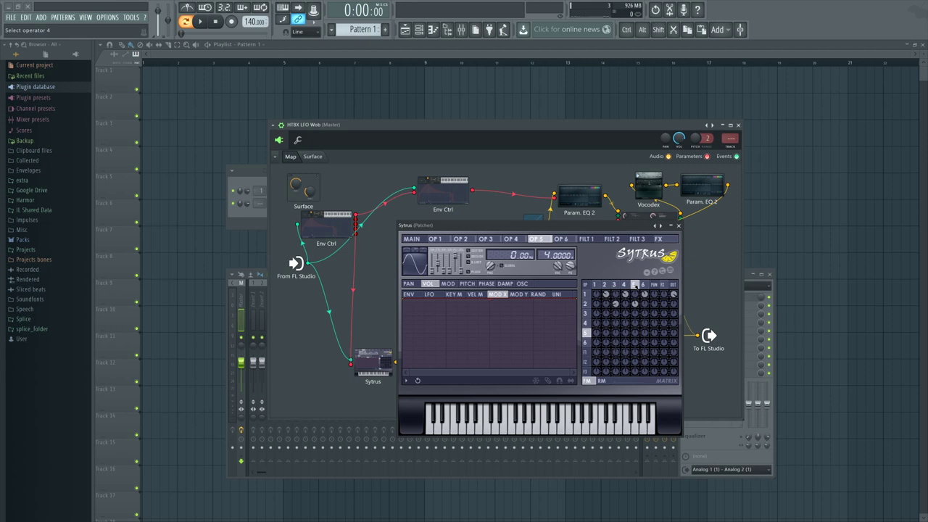
- Switch the articulator target to phase and compare the Mod X curves of operators 3, 4 and 2
{"action": "left_click", "coordinate": [488, 284]}
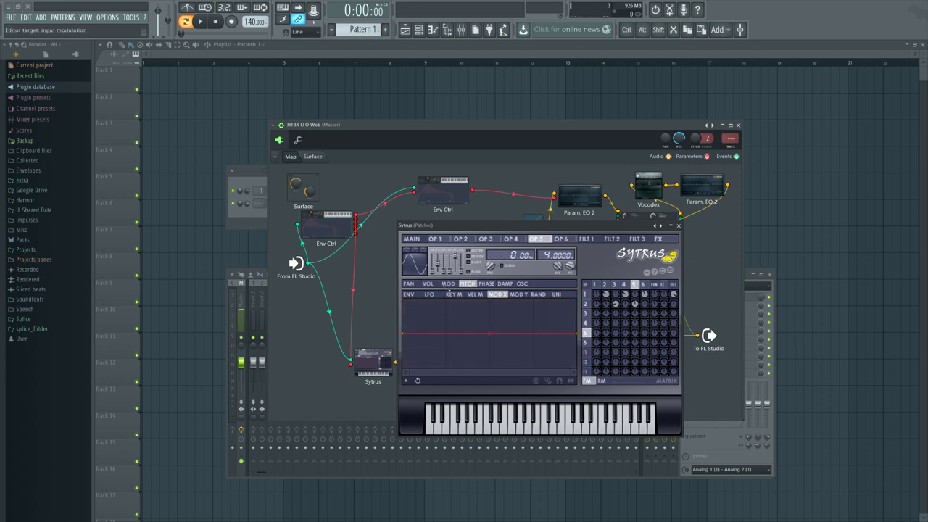
{"action": "left_click", "coordinate": [614, 284]}
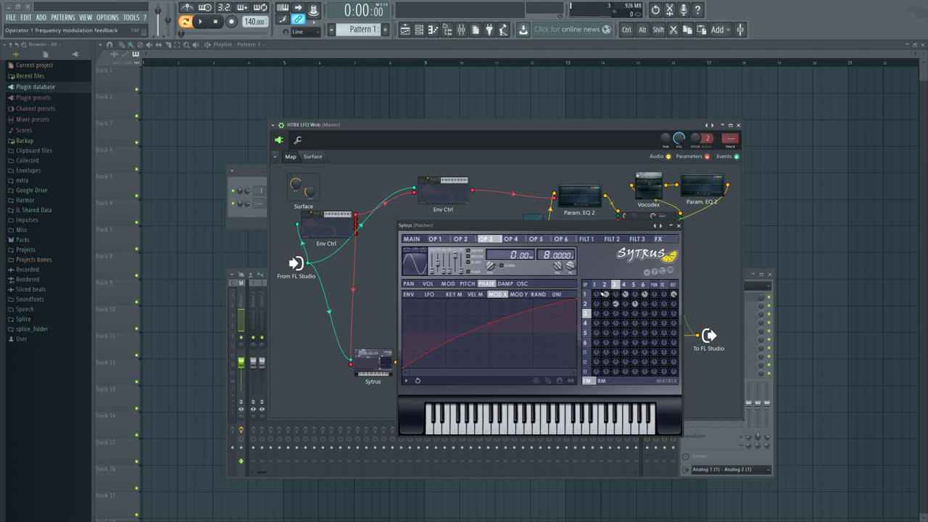
{"action": "mouse_move", "coordinate": [624, 286]}
{"action": "left_mouse_down"}
{"action": "mouse_move", "coordinate": [643, 286]}
{"action": "mouse_move", "coordinate": [605, 287]}
{"action": "mouse_move", "coordinate": [623, 287]}
{"action": "left_mouse_up"}
{"action": "left_click", "coordinate": [614, 285]}
{"action": "left_click", "coordinate": [604, 285]}
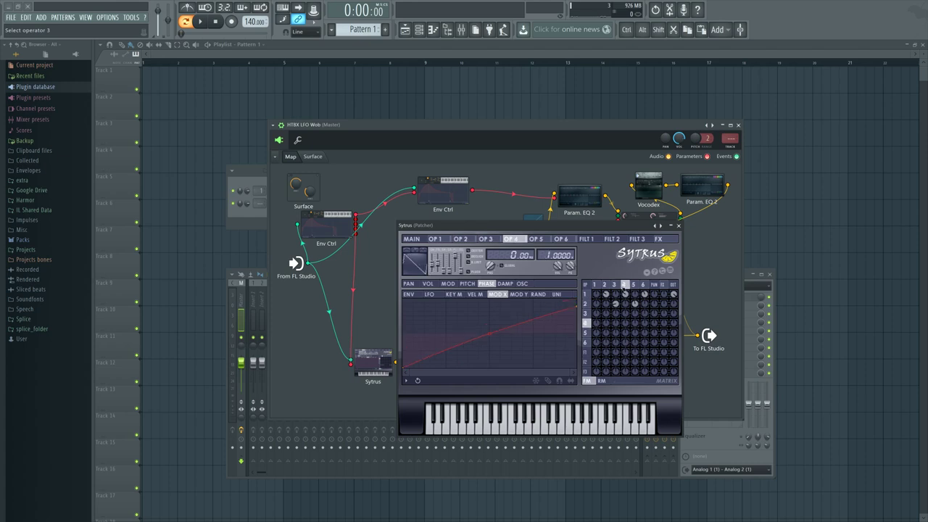
{"action": "left_click", "coordinate": [604, 285]}
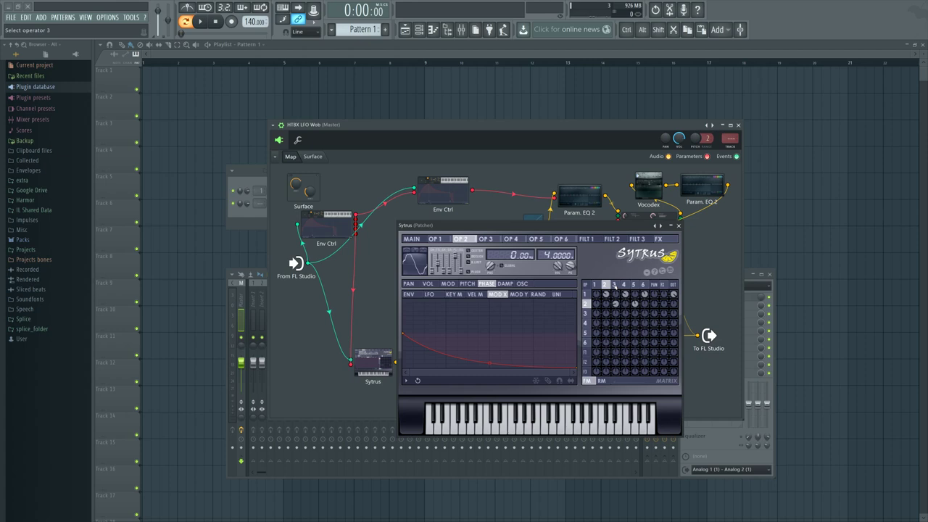
- Alternate between the phase Mod X curves of operators 3 and 4, and check those of operators 6, 2 and 1
{"action": "left_click", "coordinate": [614, 285]}
{"action": "left_click", "coordinate": [623, 285]}
{"action": "left_click", "coordinate": [613, 285]}
{"action": "left_click", "coordinate": [623, 285]}
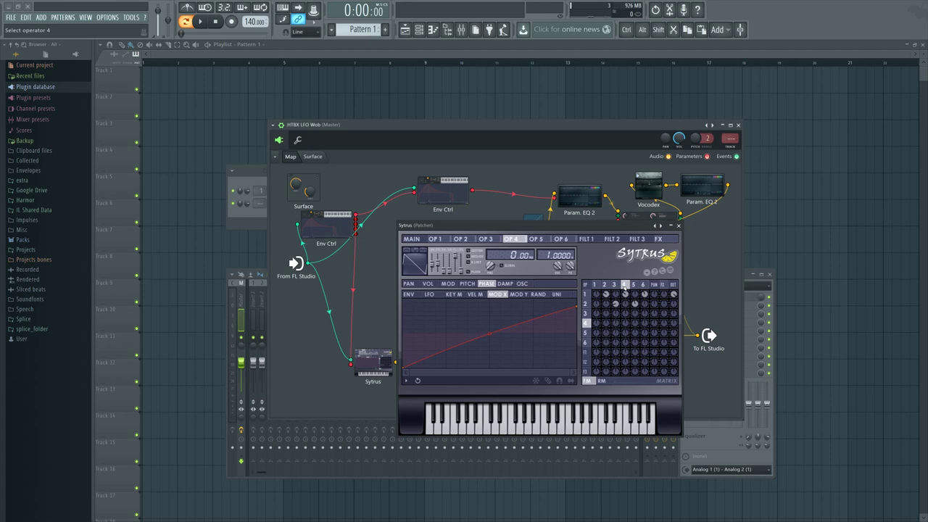
{"action": "left_click", "coordinate": [624, 285]}
{"action": "left_click_drag", "start_coordinate": [616, 284], "coordinate": [644, 284]}
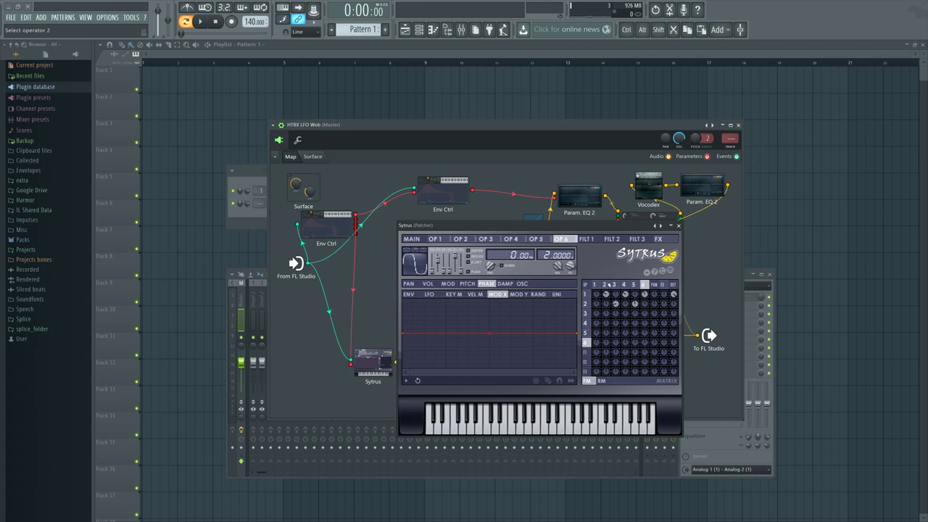
{"action": "left_click", "coordinate": [605, 284]}
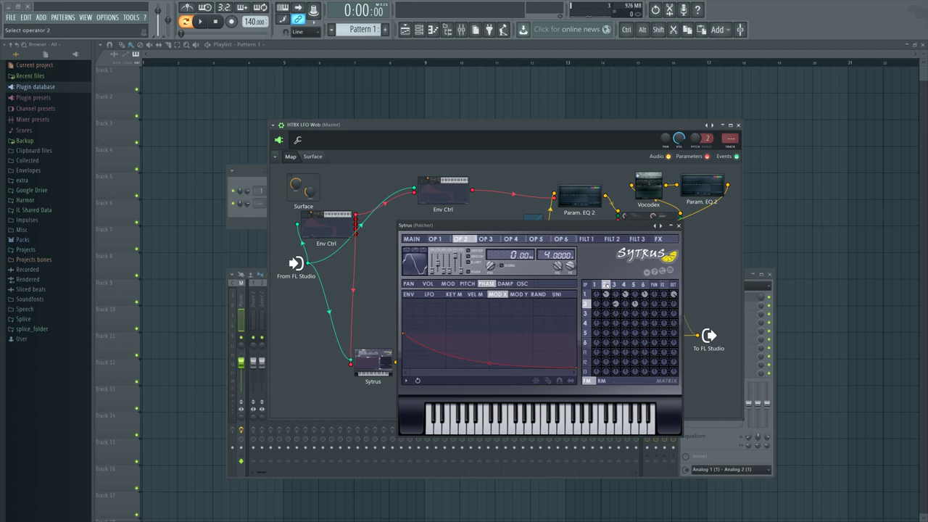
{"action": "left_click", "coordinate": [595, 286]}
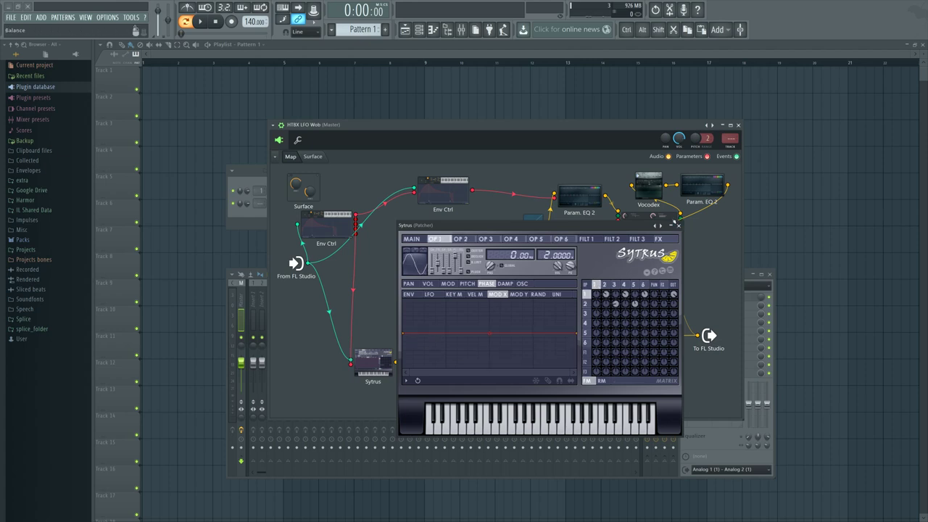
- Close the Sytrus editor and disconnect the Limiter and direct Sytrus cables from To FL Studio
{"action": "left_click", "coordinate": [678, 226]}
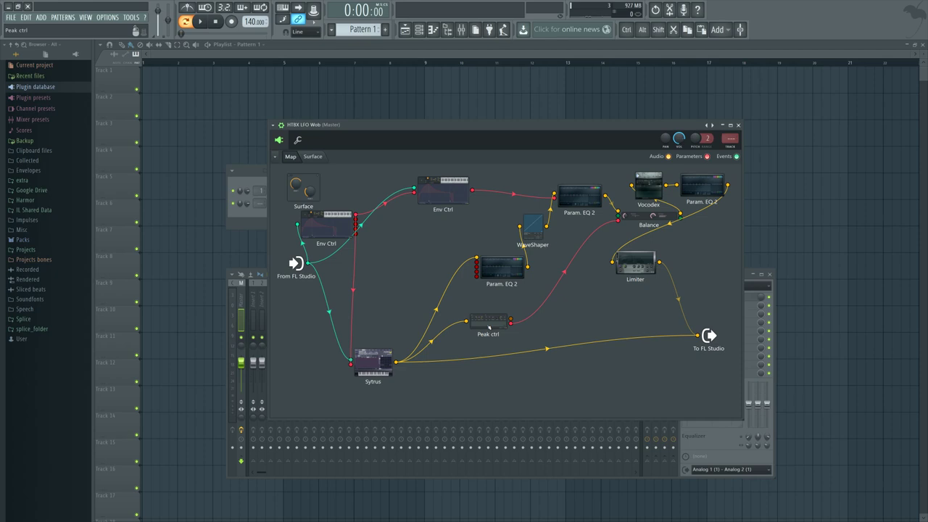
{"action": "scroll", "coordinate": [675, 290], "scroll_direction": "down", "scroll_amount": 3}
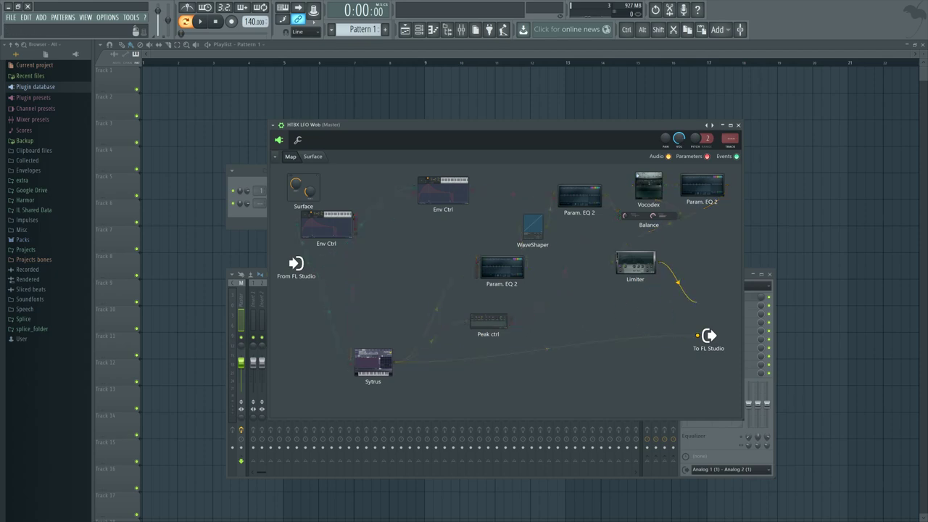
{"action": "scroll", "coordinate": [579, 342], "scroll_direction": "down", "scroll_amount": 3}
- Inspect the band curve of the Param. EQ 2 that Sytrus feeds
{"action": "left_click", "coordinate": [499, 269]}
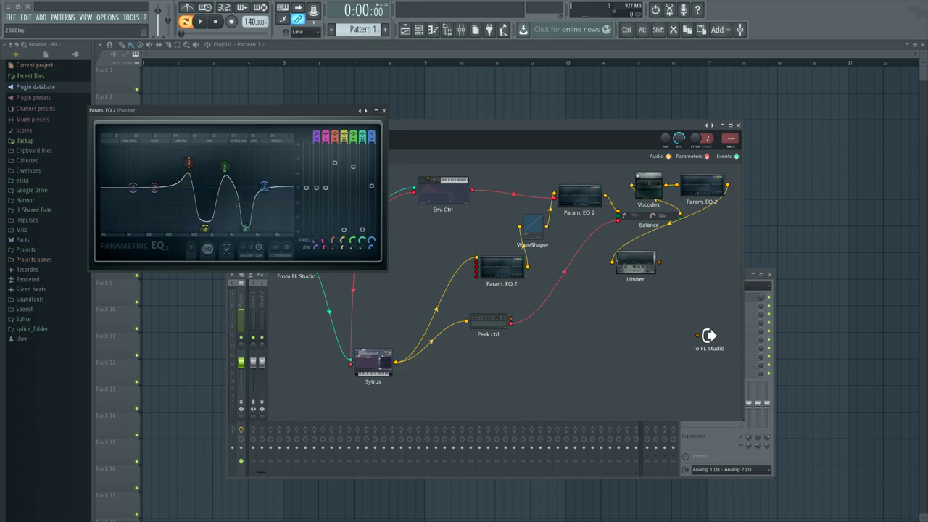
{"action": "left_click_drag", "start_coordinate": [252, 228], "coordinate": [247, 227]}
{"action": "left_click", "coordinate": [383, 110]}
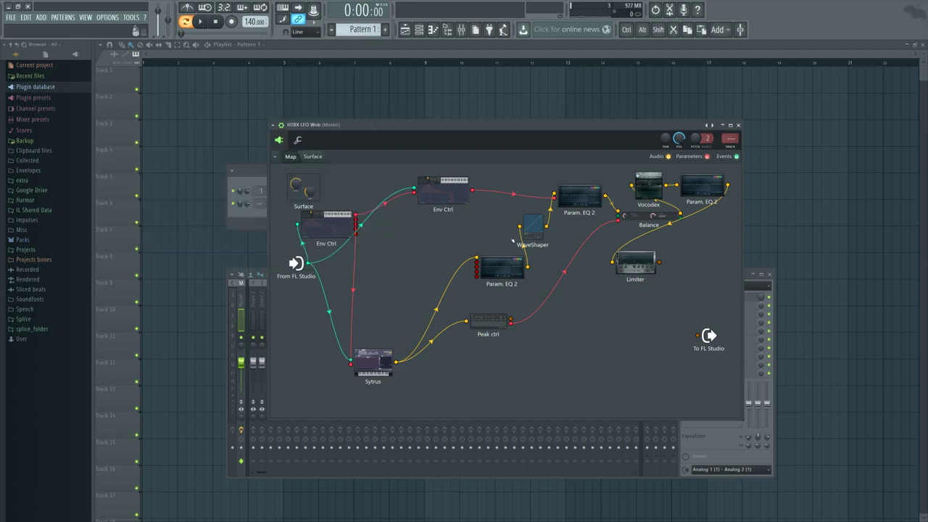
- Move Peak ctrl lower in the map, and connect the Sytrus-fed Param. EQ 2 to To FL Studio with its editor open
{"action": "left_click_drag", "start_coordinate": [495, 323], "coordinate": [503, 356]}
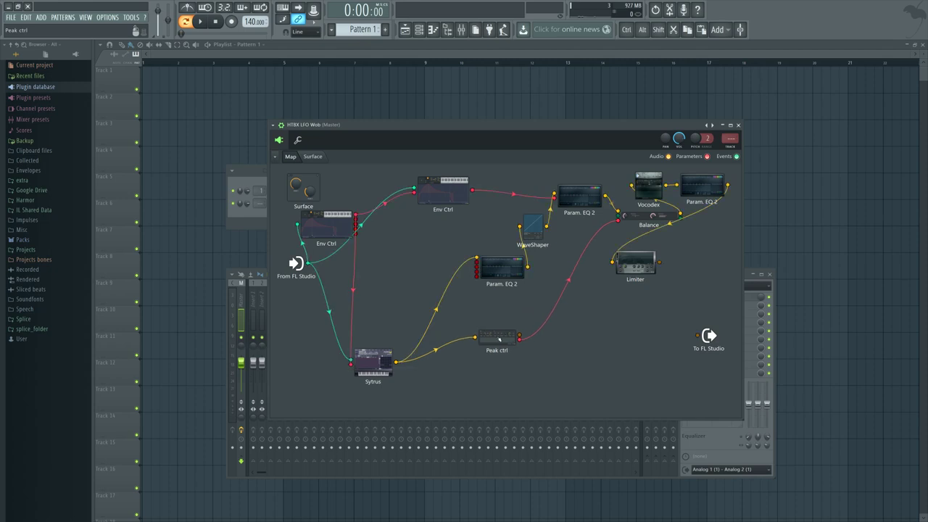
{"action": "left_click_drag", "start_coordinate": [503, 281], "coordinate": [698, 335]}
{"action": "left_click", "coordinate": [479, 275]}
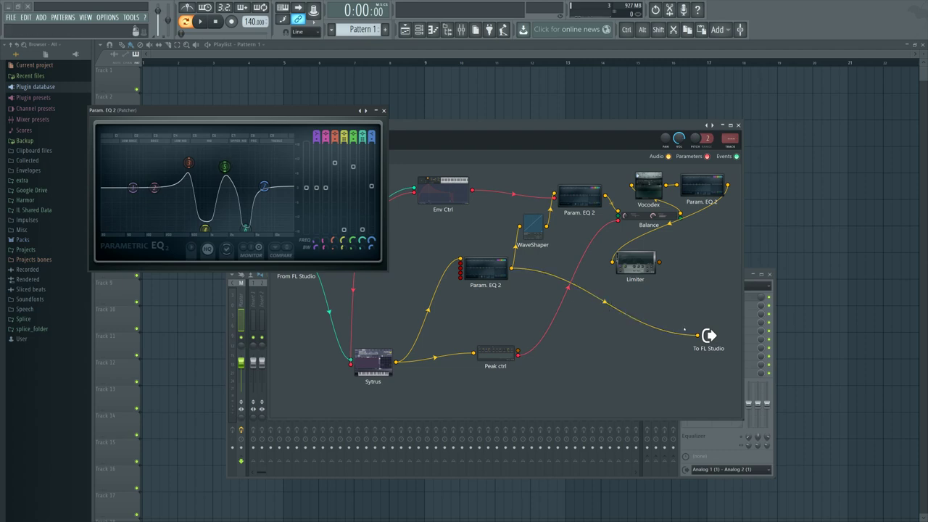
- Connect the WaveShaper to To FL Studio in place of the Param. EQ 2, and view the WaveShaper curve in an enlarged window
{"action": "left_click_drag", "start_coordinate": [695, 335], "coordinate": [638, 301]}
{"action": "left_click_drag", "start_coordinate": [548, 226], "coordinate": [697, 334]}
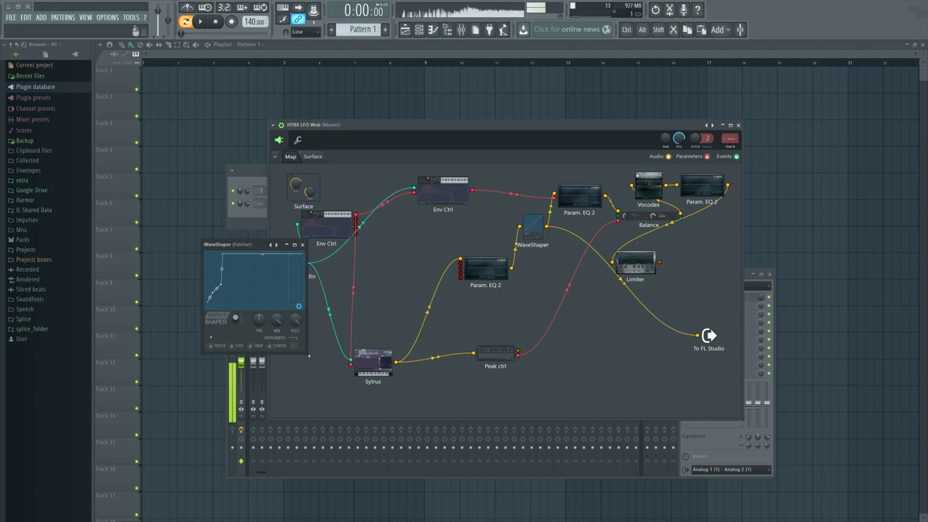
{"action": "left_click_drag", "start_coordinate": [310, 356], "coordinate": [447, 455]}
{"action": "left_click_drag", "start_coordinate": [325, 248], "coordinate": [454, 224]}
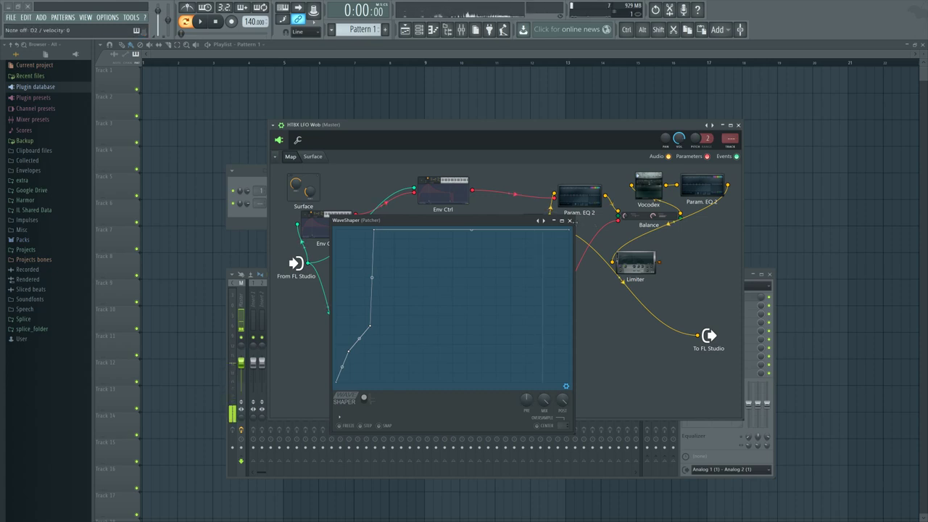
{"action": "left_click", "coordinate": [569, 220]}
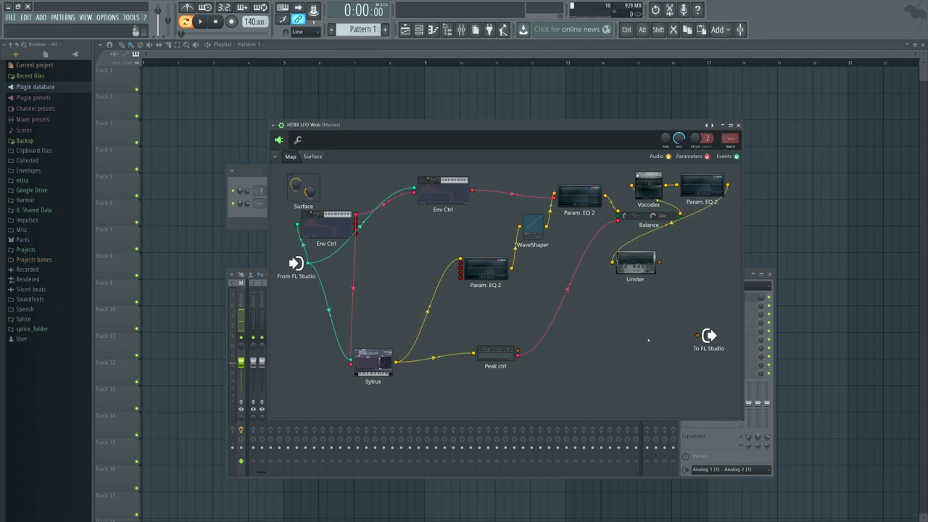
- Connect the Param. EQ 2 after the WaveShaper to To FL Studio, and move the Limiter and Balance modules clear of its cable
{"action": "left_click", "coordinate": [577, 203]}
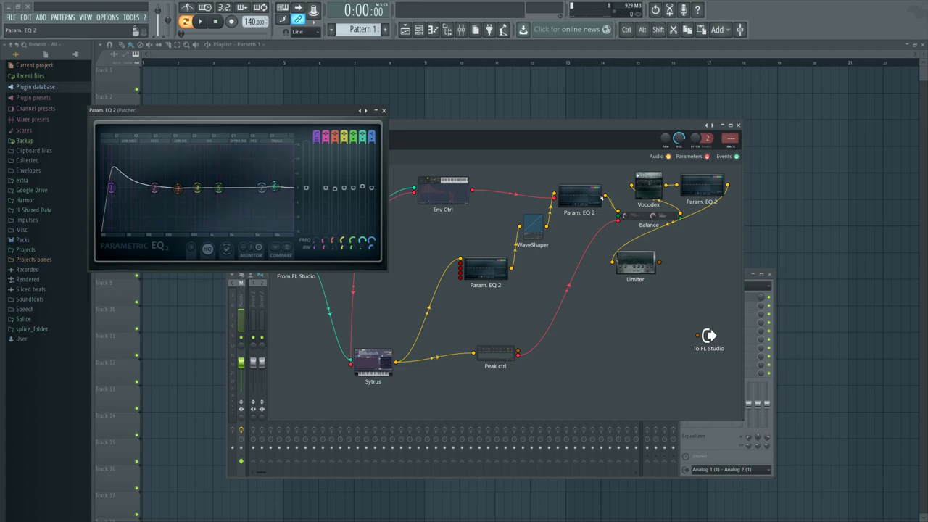
{"action": "left_click_drag", "start_coordinate": [658, 261], "coordinate": [679, 330]}
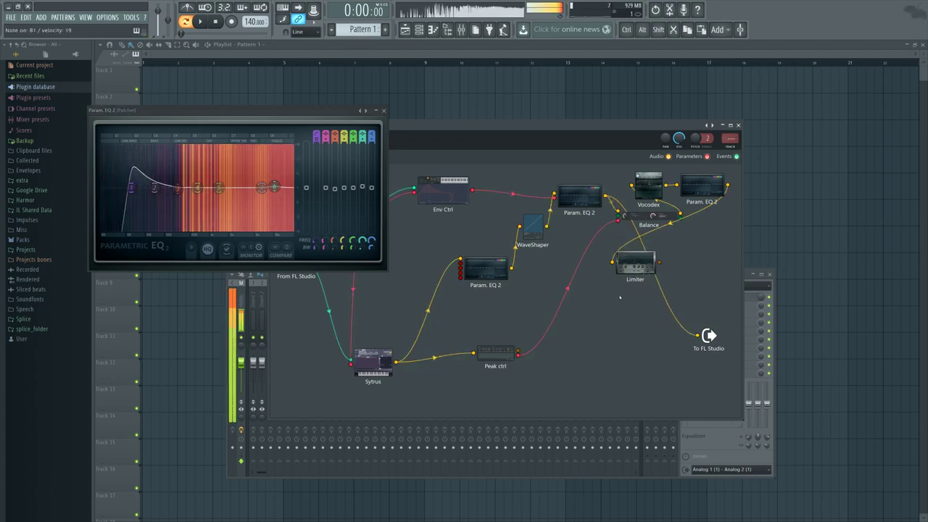
{"action": "left_click_drag", "start_coordinate": [636, 263], "coordinate": [671, 243]}
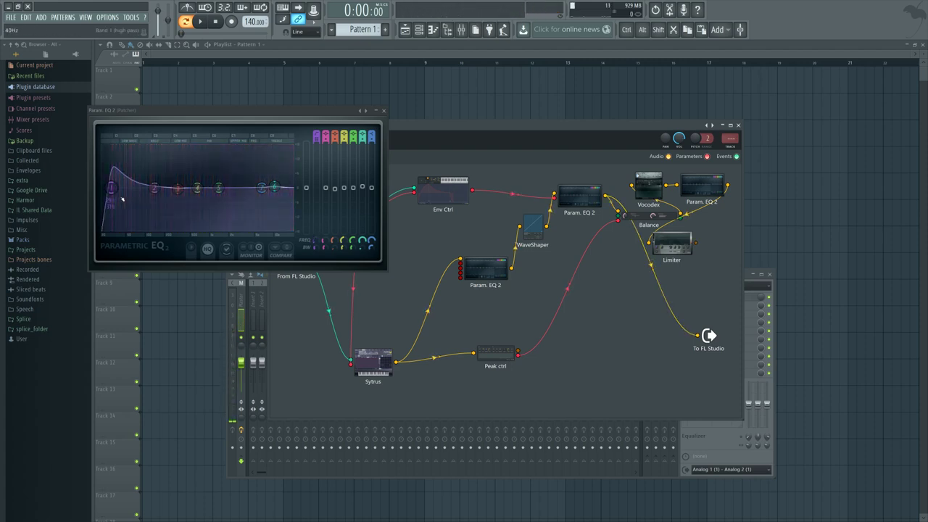
{"action": "left_click_drag", "start_coordinate": [642, 217], "coordinate": [597, 256]}
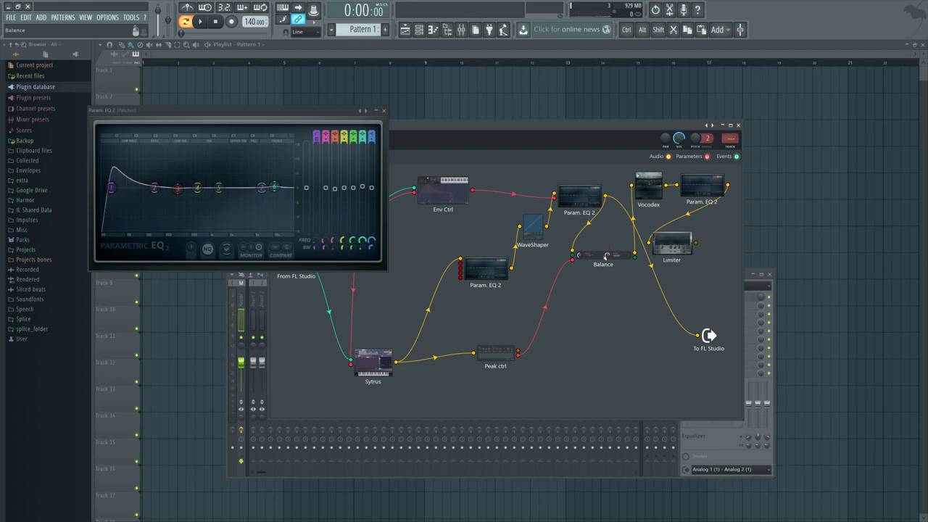
- View the Peak ctrl output graph, and nudge the Sytrus, Peak ctrl and WaveShaper-fed Param. EQ 2 modules in the map
{"action": "left_click", "coordinate": [495, 353]}
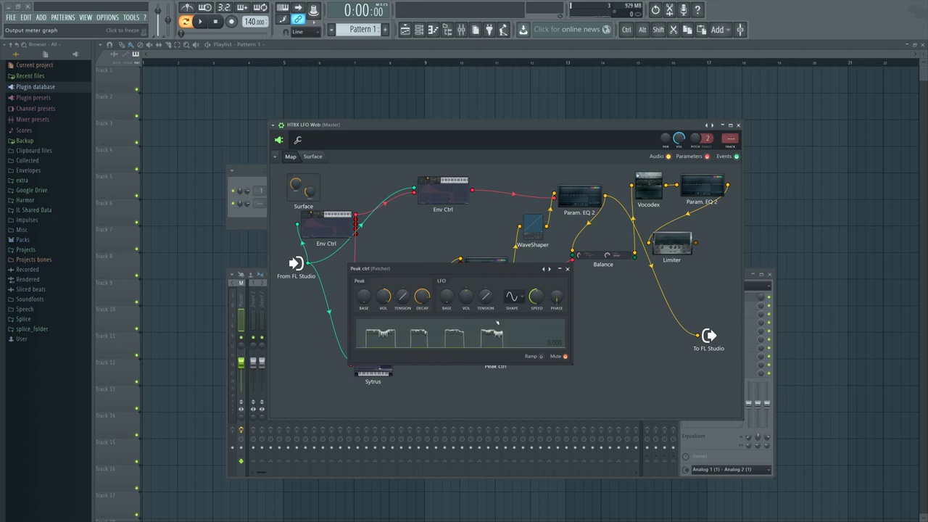
{"action": "left_click_drag", "start_coordinate": [448, 266], "coordinate": [728, 318]}
{"action": "left_click_drag", "start_coordinate": [373, 361], "coordinate": [368, 348]}
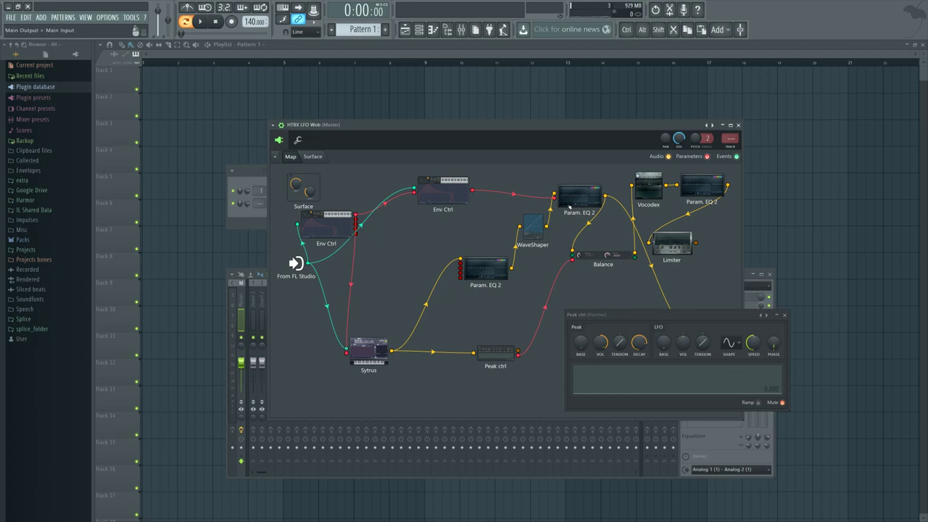
{"action": "left_click_drag", "start_coordinate": [569, 205], "coordinate": [565, 209]}
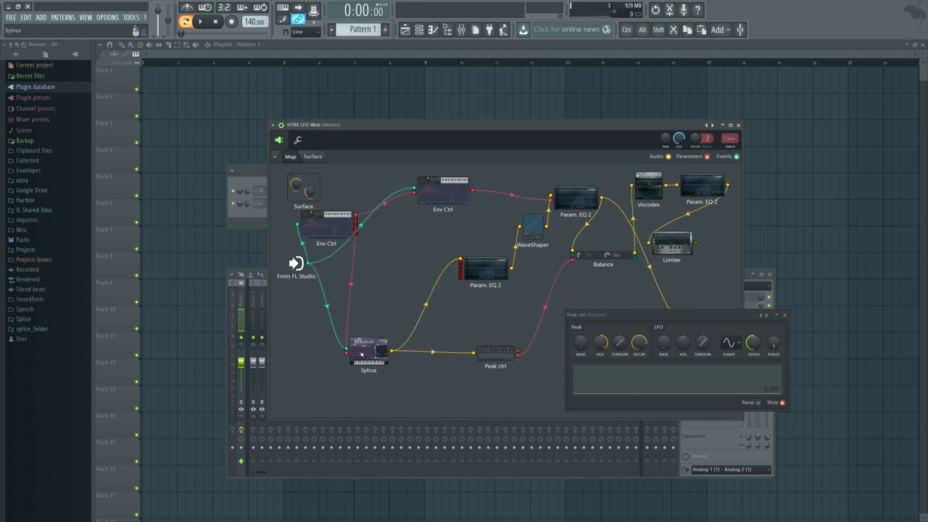
{"action": "left_click_drag", "start_coordinate": [369, 350], "coordinate": [370, 344]}
{"action": "left_click_drag", "start_coordinate": [506, 352], "coordinate": [505, 351]}
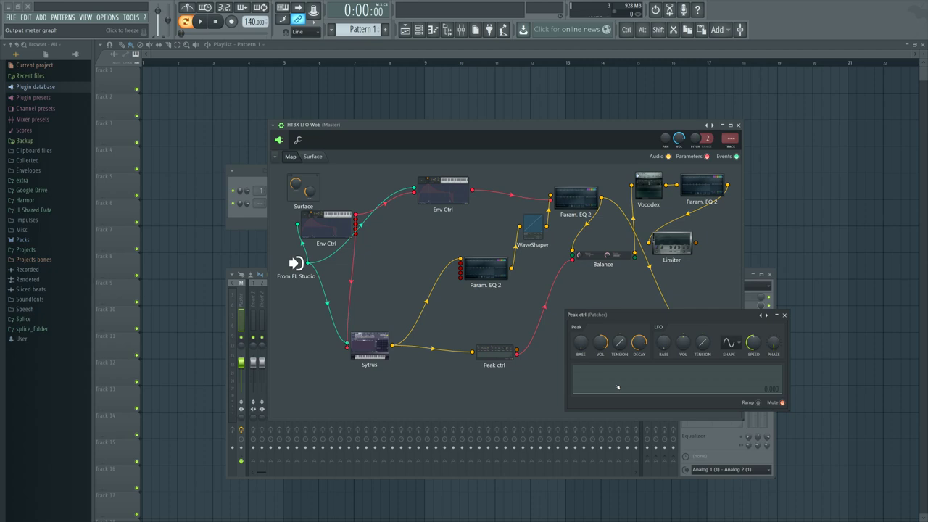
{"action": "left_click", "coordinate": [784, 315]}
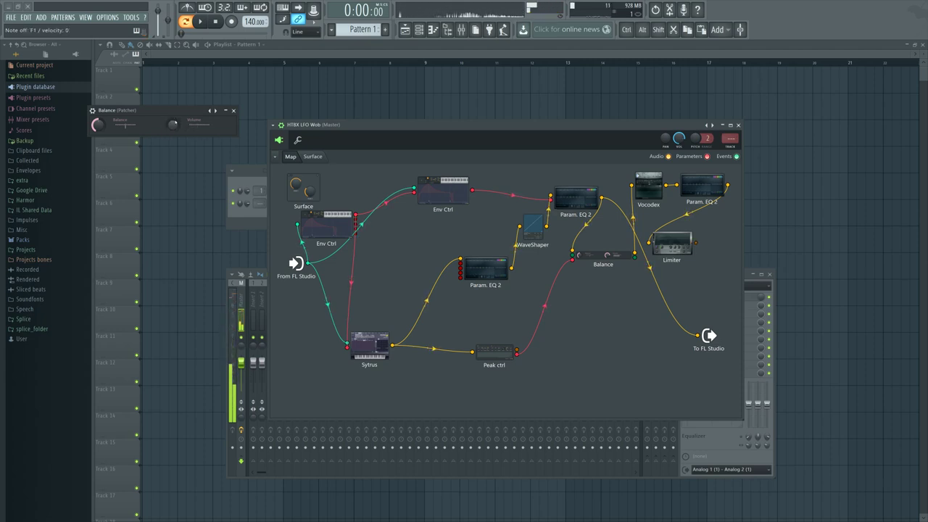
- Replace the Param. EQ 2 cable into To FL Studio with one from the Limiter, and move Balance slightly lower in the map
{"action": "left_click", "coordinate": [233, 111]}
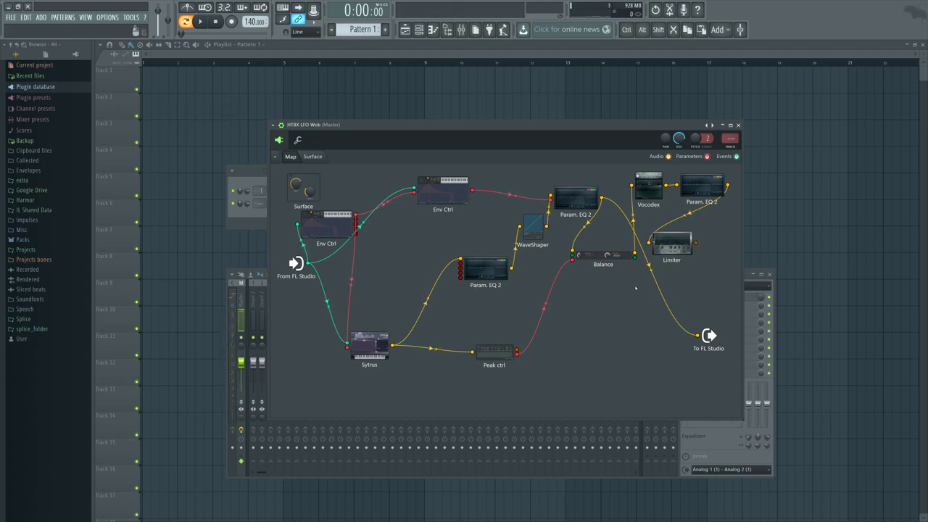
{"action": "right_click", "coordinate": [689, 324]}
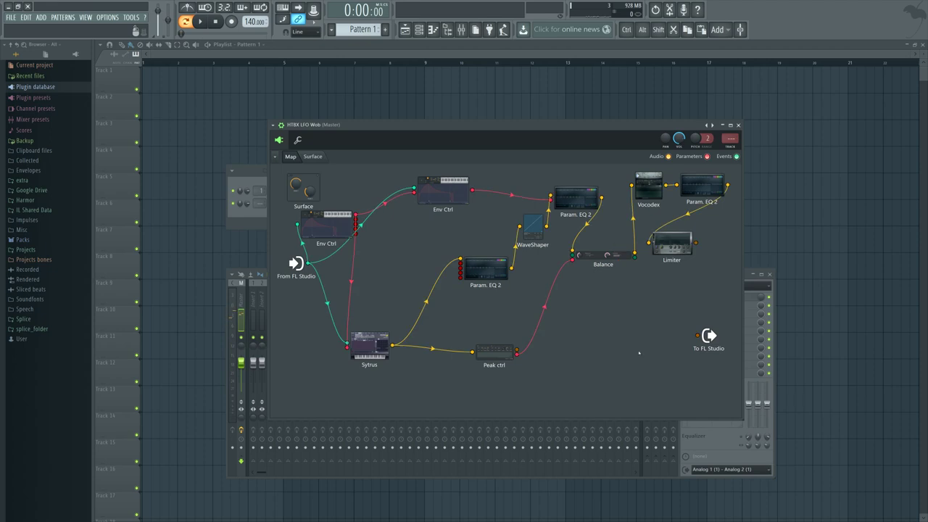
{"action": "left_click_drag", "start_coordinate": [614, 256], "coordinate": [609, 263]}
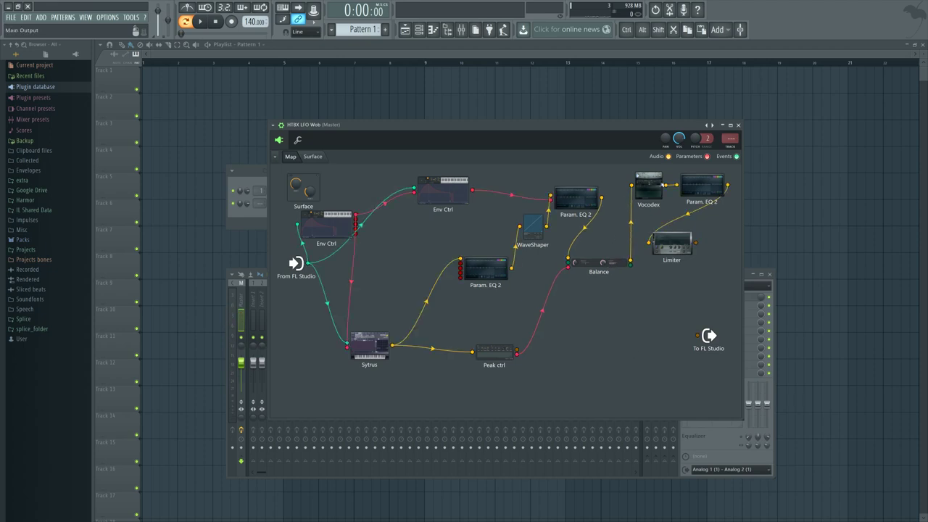
{"action": "left_click", "coordinate": [710, 187]}
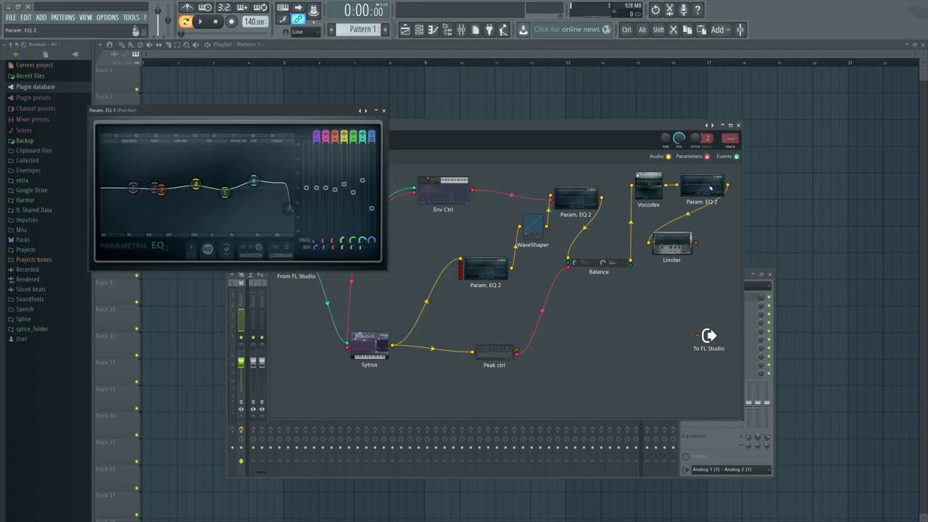
{"action": "left_click", "coordinate": [671, 248]}
{"action": "left_click_drag", "start_coordinate": [694, 244], "coordinate": [697, 335]}
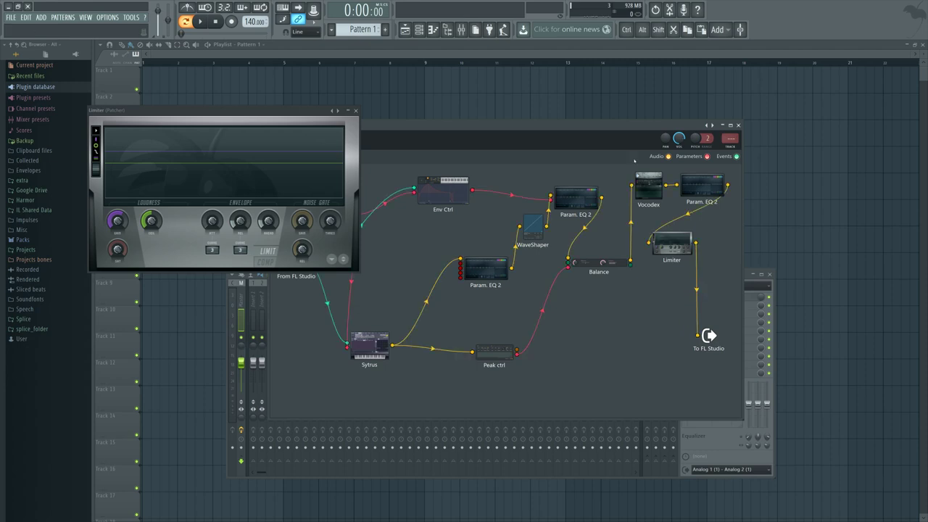
- Open the Vocodex editor over the map, and examine its list of editor targets and its Envelope release curve
{"action": "left_click", "coordinate": [647, 184]}
{"action": "left_click_drag", "start_coordinate": [311, 114], "coordinate": [457, 117]}
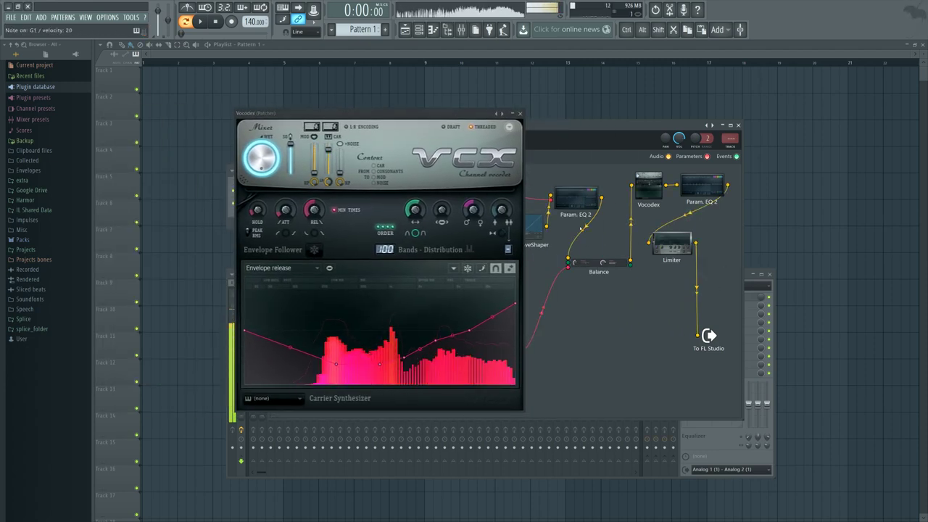
{"action": "left_click_drag", "start_coordinate": [427, 115], "coordinate": [542, 123]}
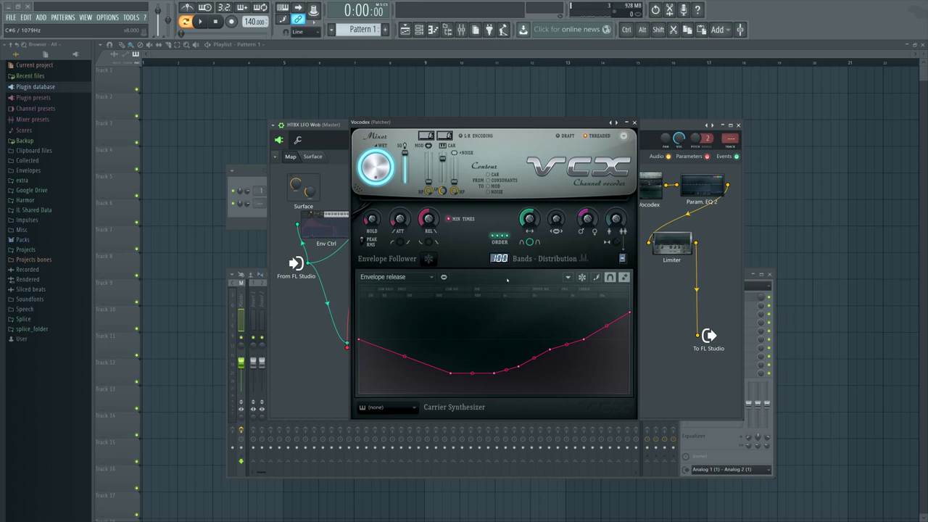
{"action": "left_click", "coordinate": [407, 277]}
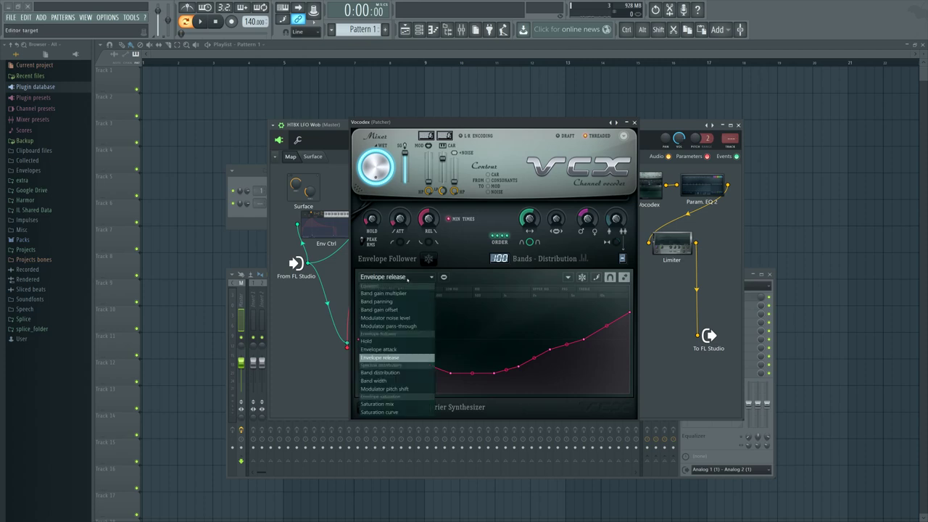
{"action": "left_click", "coordinate": [409, 279]}
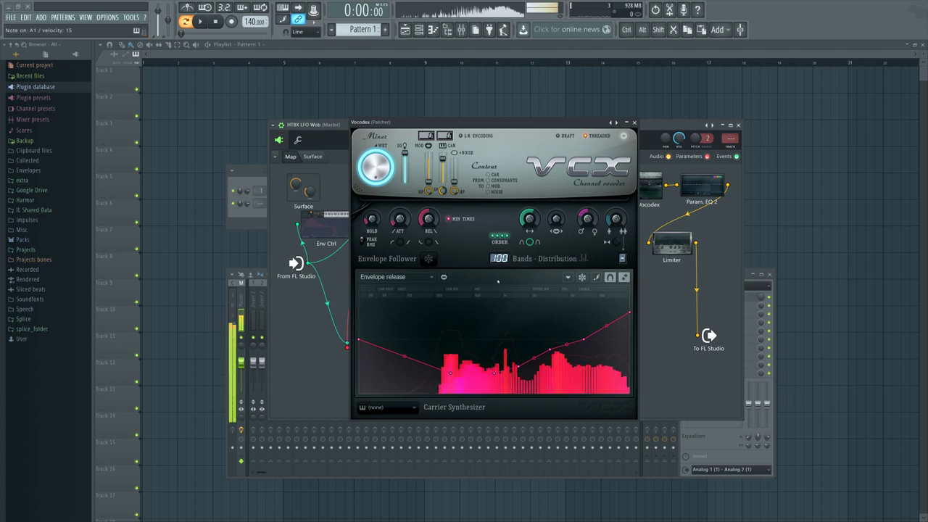
{"action": "left_click", "coordinate": [580, 277]}
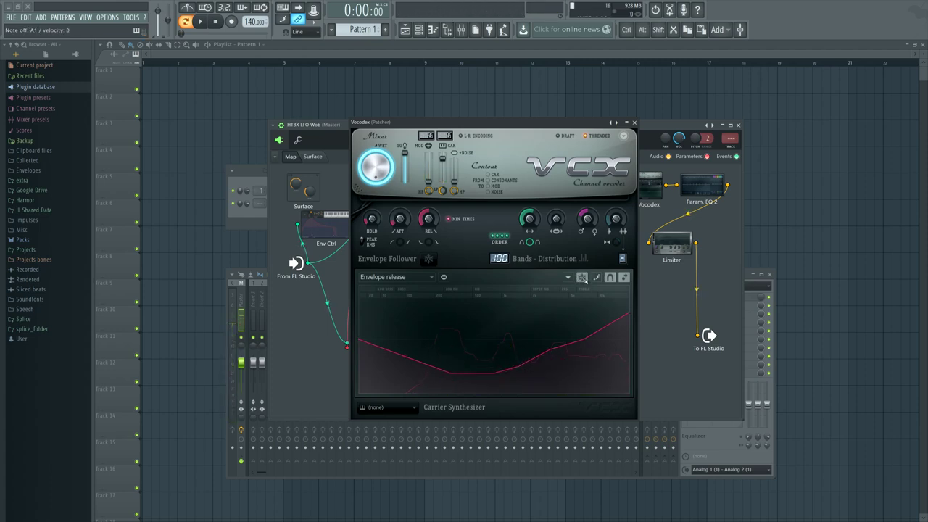
{"action": "left_click", "coordinate": [580, 277]}
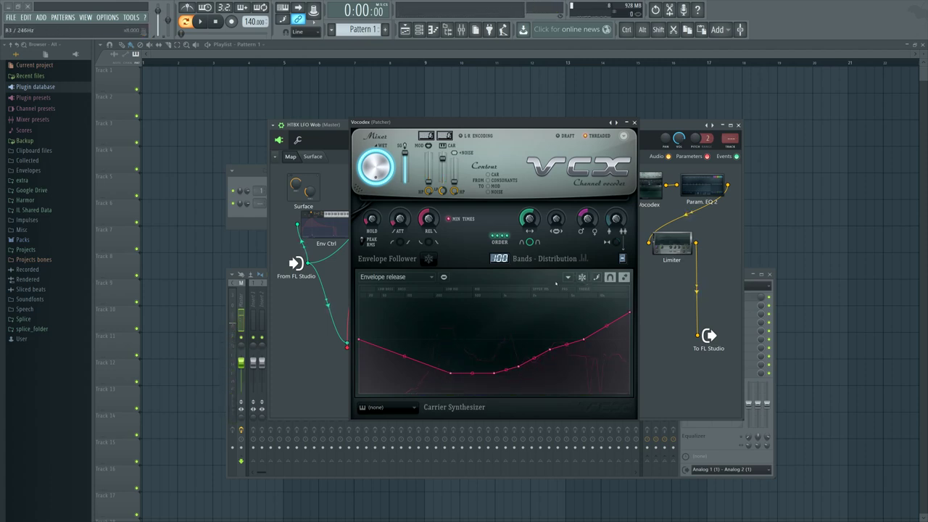
- View the Vocodex Band gain multiplier curve, and return to the Envelope release curve
{"action": "left_click", "coordinate": [399, 276]}
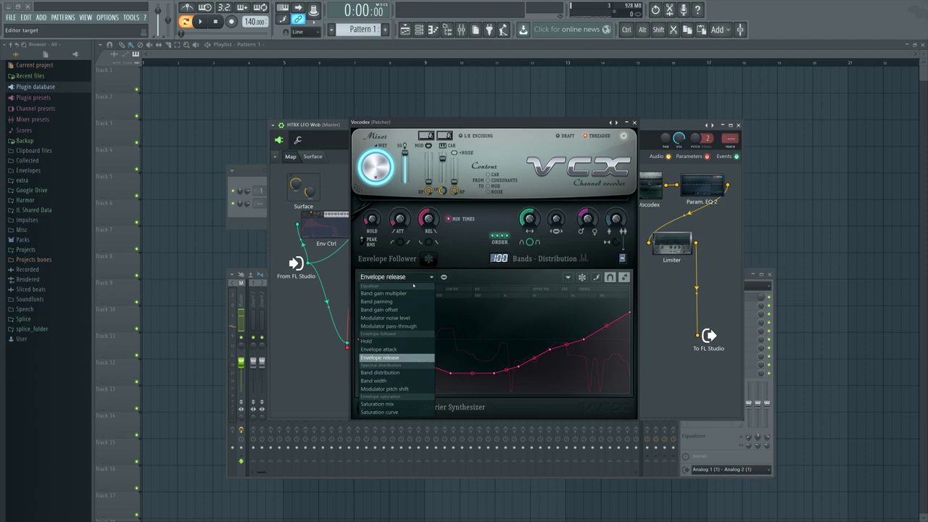
{"action": "left_click", "coordinate": [410, 297]}
{"action": "left_click", "coordinate": [424, 276]}
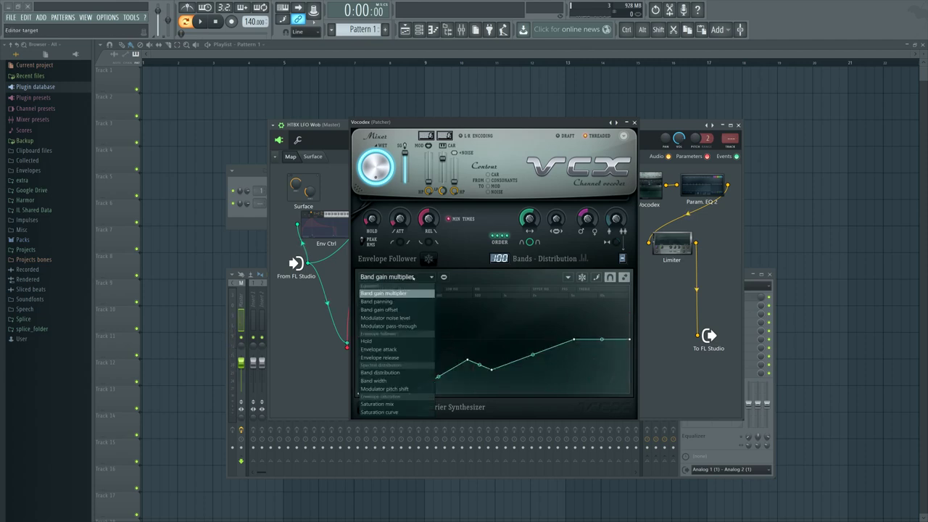
{"action": "left_click", "coordinate": [380, 357]}
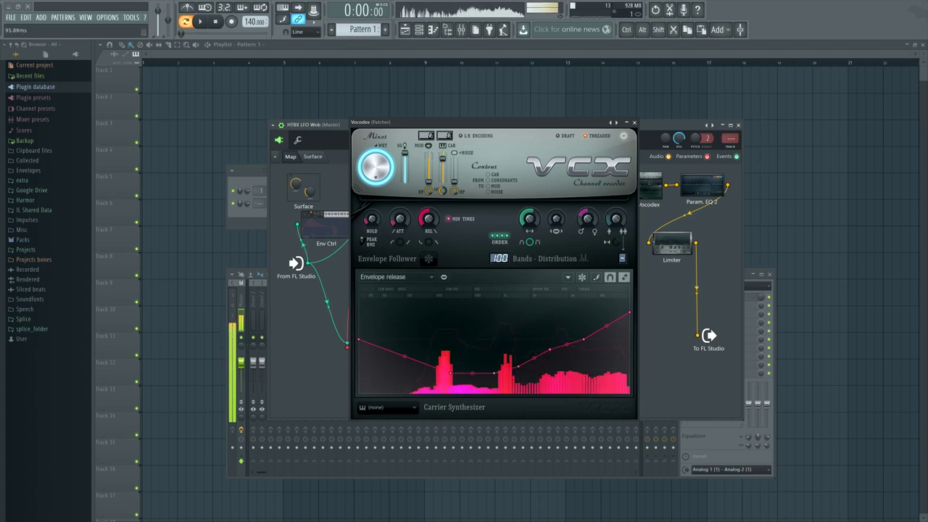
- Lower the Vocodex release time, and reshape the Envelope release curve by raising its last point and lowering the one before it
{"action": "mouse_move", "coordinate": [428, 219]}
{"action": "left_mouse_down"}
{"action": "mouse_move", "coordinate": [428, 261]}
{"action": "mouse_move", "coordinate": [428, 227]}
{"action": "left_mouse_up"}
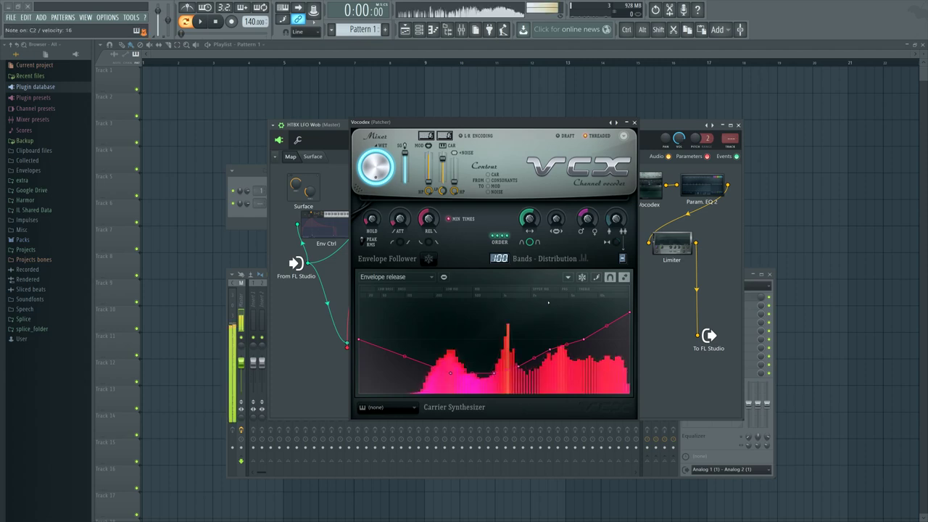
{"action": "left_click_drag", "start_coordinate": [628, 314], "coordinate": [629, 298]}
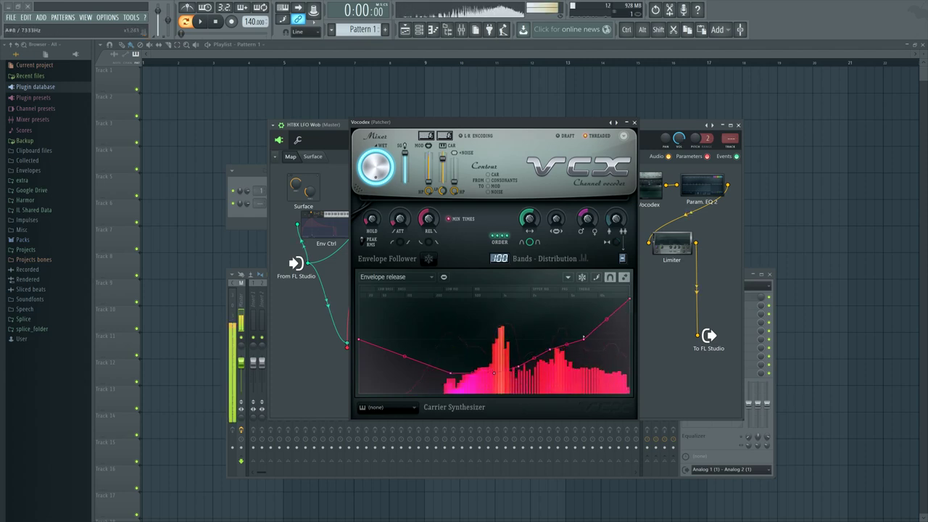
{"action": "mouse_move", "coordinate": [584, 339]}
{"action": "left_mouse_down"}
{"action": "mouse_move", "coordinate": [584, 301]}
{"action": "mouse_move", "coordinate": [590, 392]}
{"action": "mouse_move", "coordinate": [586, 349]}
{"action": "left_mouse_up"}
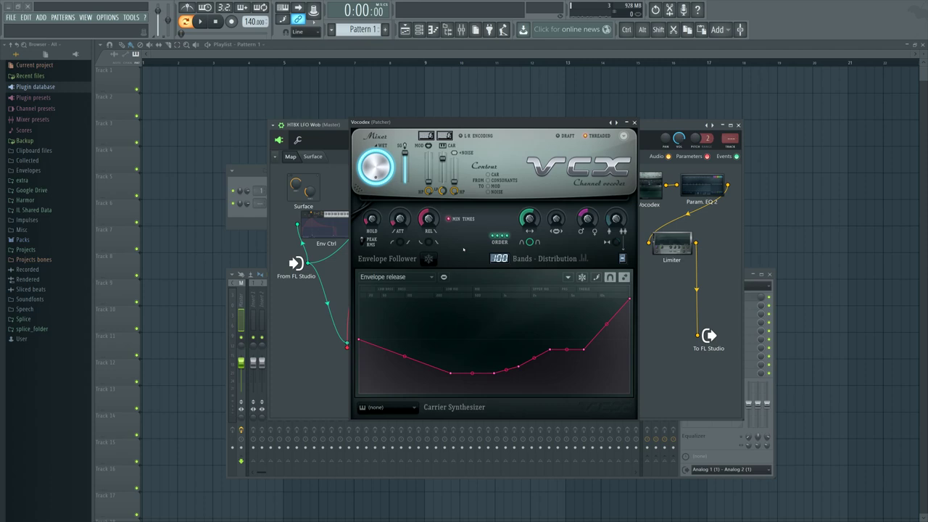
- View the Vocodex Envelope attack, Hold and Band gain multiplier curves in turn
{"action": "left_click", "coordinate": [415, 280]}
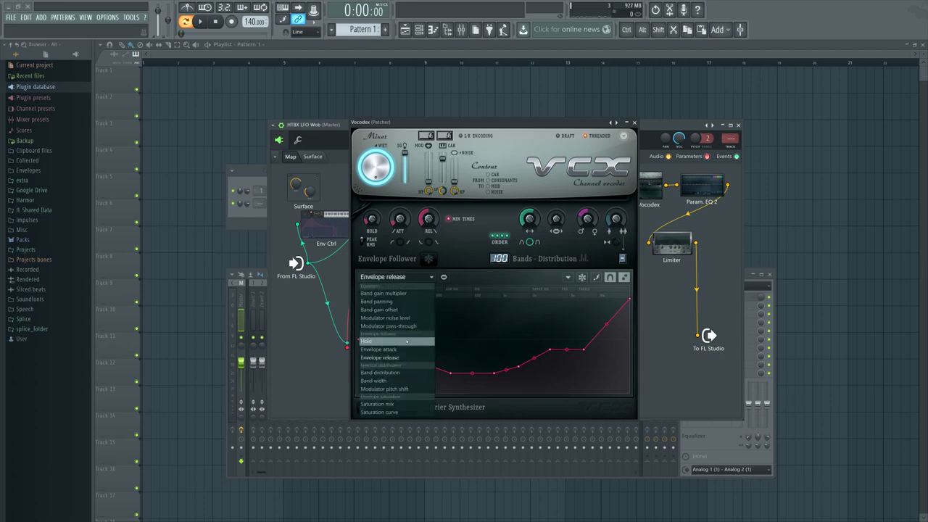
{"action": "left_click", "coordinate": [468, 254]}
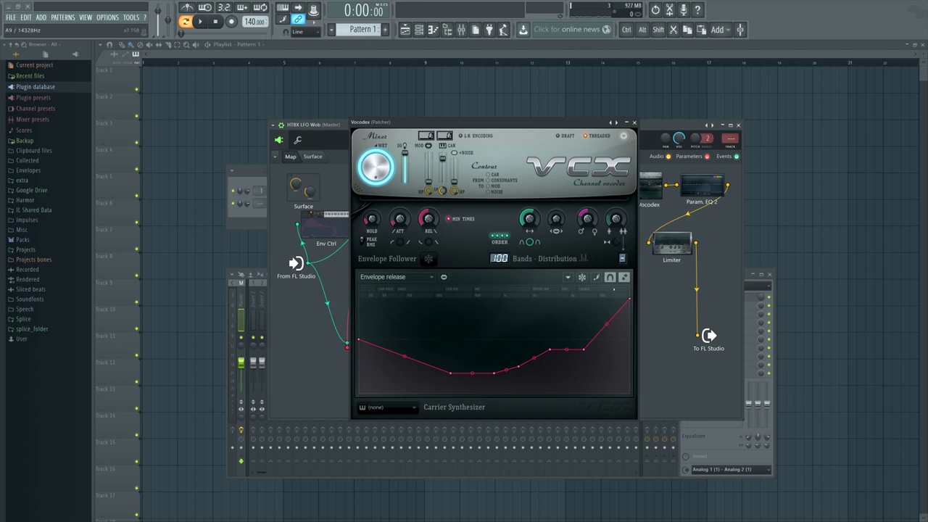
{"action": "left_click", "coordinate": [409, 278]}
{"action": "left_click", "coordinate": [401, 348]}
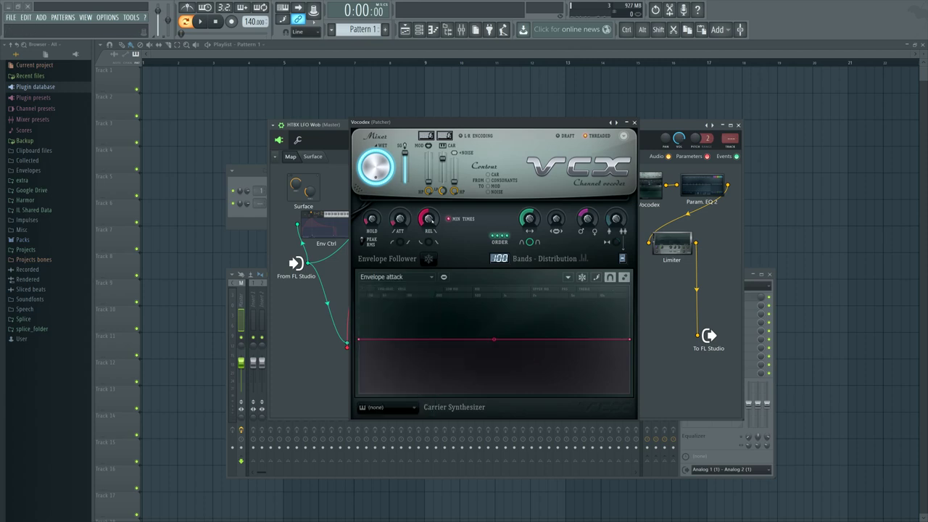
{"action": "left_click", "coordinate": [405, 277]}
{"action": "left_click", "coordinate": [408, 340]}
{"action": "left_click", "coordinate": [405, 277]}
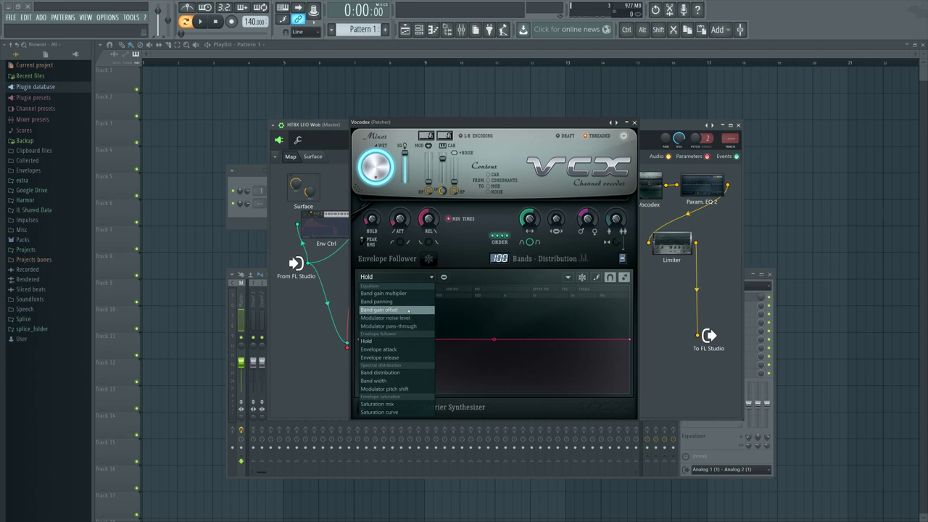
{"action": "left_click", "coordinate": [388, 293]}
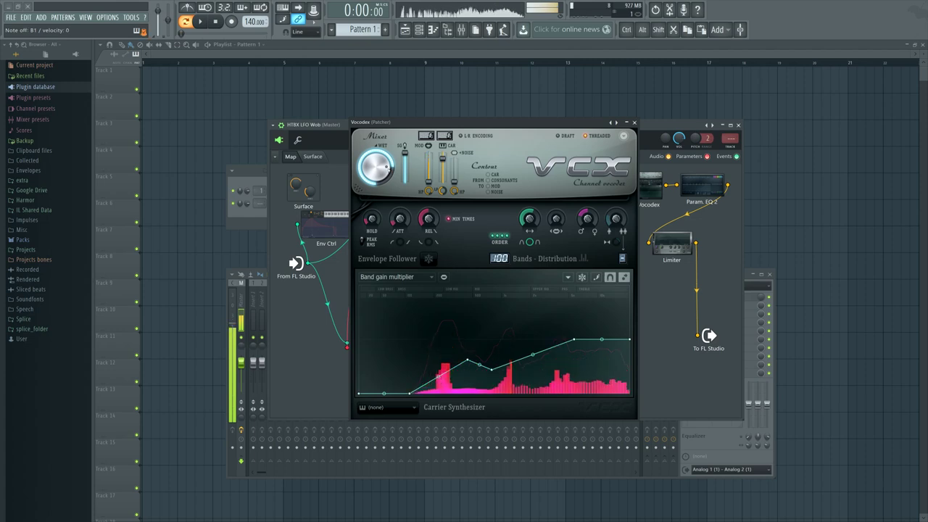
- Vary the Wet amount and the carrier level in the Vocodex mixer
{"action": "left_click_drag", "start_coordinate": [373, 161], "coordinate": [371, 172]}
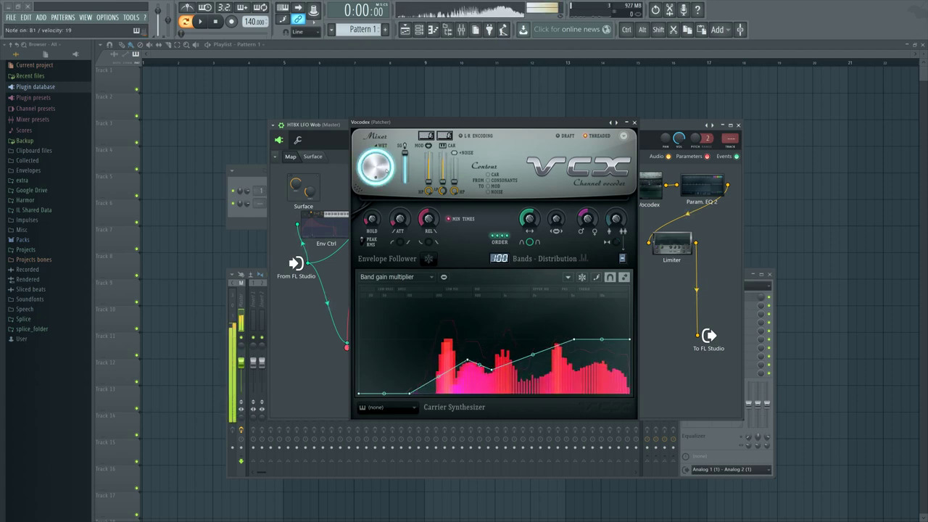
{"action": "left_click_drag", "start_coordinate": [443, 182], "coordinate": [443, 164]}
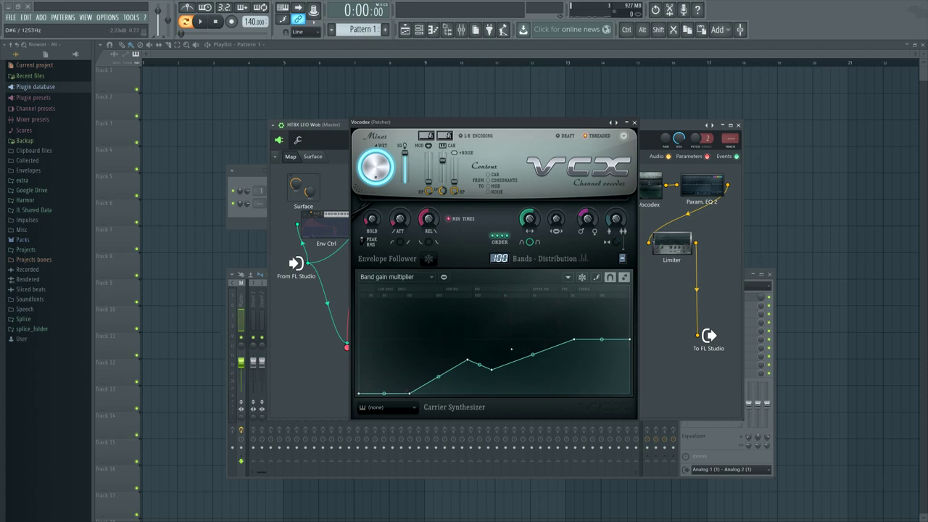
- Reshape the Vocodex Band width curve by raising its peak slightly and shifting the peak and the points after it to lower frequencies
{"action": "left_click", "coordinate": [417, 277]}
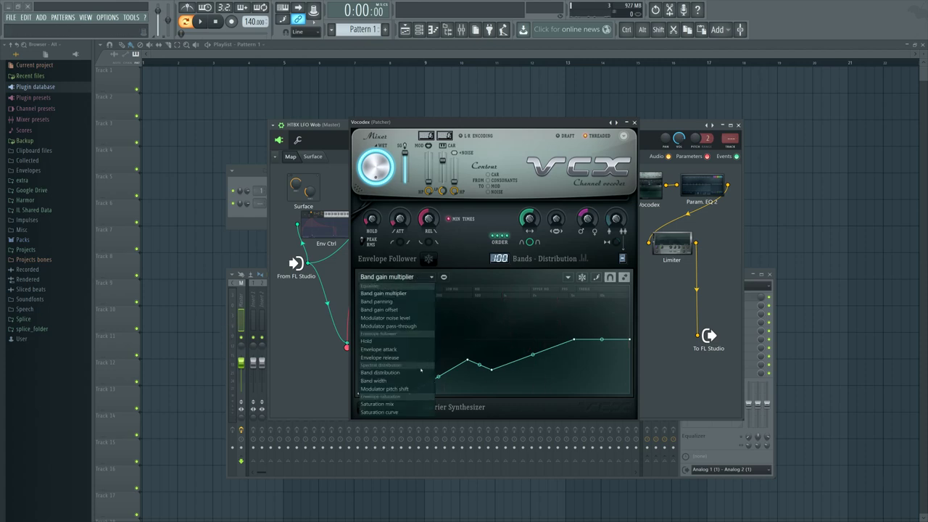
{"action": "left_click", "coordinate": [410, 358]}
{"action": "left_click", "coordinate": [409, 276]}
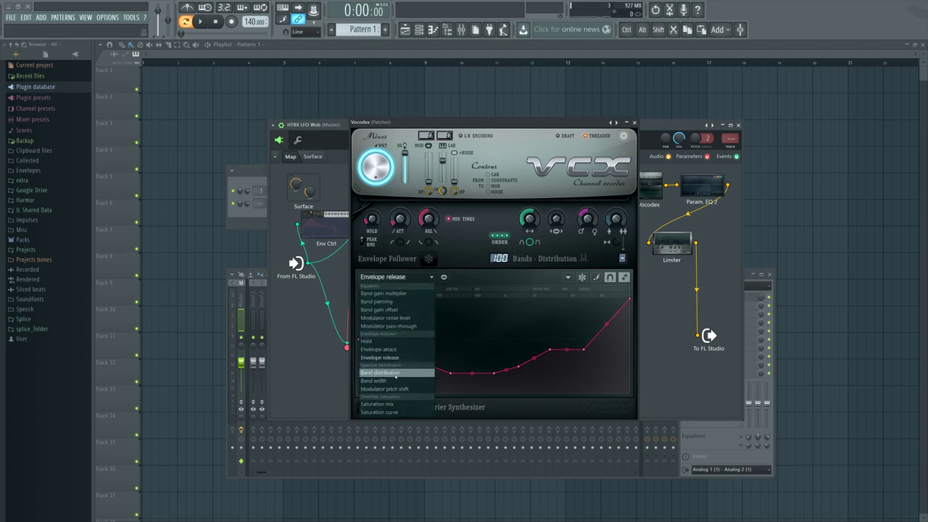
{"action": "left_click", "coordinate": [406, 381]}
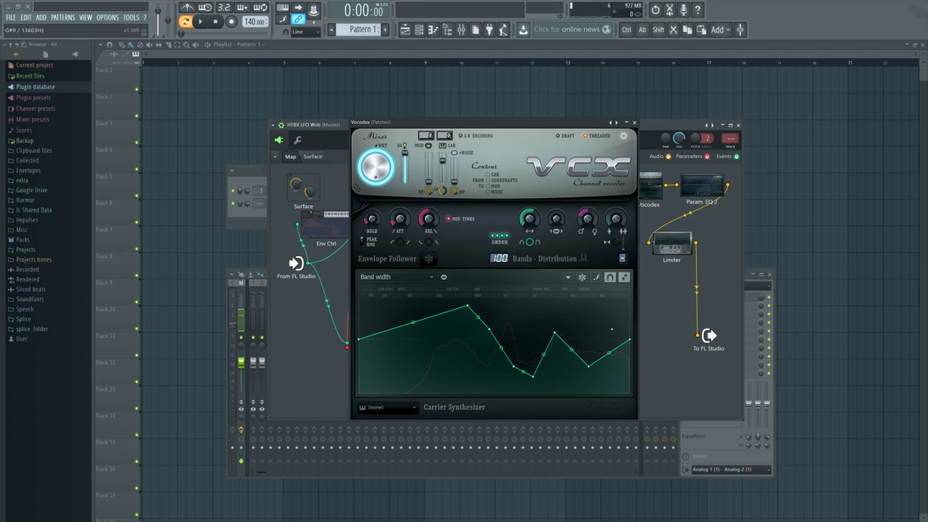
{"action": "left_click", "coordinate": [624, 279]}
{"action": "mouse_move", "coordinate": [468, 307]}
{"action": "left_mouse_down"}
{"action": "mouse_move", "coordinate": [427, 302]}
{"action": "mouse_move", "coordinate": [468, 302]}
{"action": "left_mouse_up"}
{"action": "mouse_move", "coordinate": [586, 368]}
{"action": "left_mouse_down"}
{"action": "mouse_move", "coordinate": [590, 286]}
{"action": "mouse_move", "coordinate": [586, 346]}
{"action": "mouse_move", "coordinate": [582, 284]}
{"action": "mouse_move", "coordinate": [581, 369]}
{"action": "left_mouse_up"}
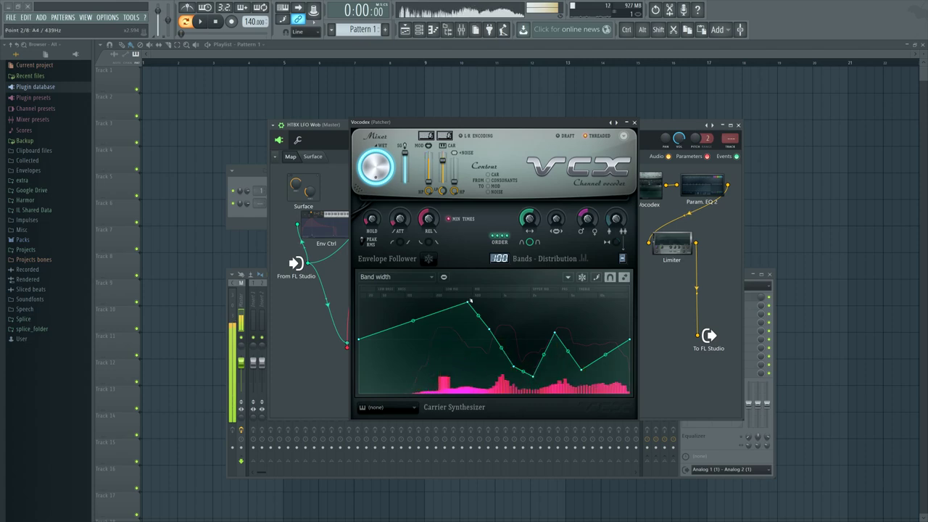
{"action": "left_click_drag", "start_coordinate": [470, 300], "coordinate": [461, 301]}
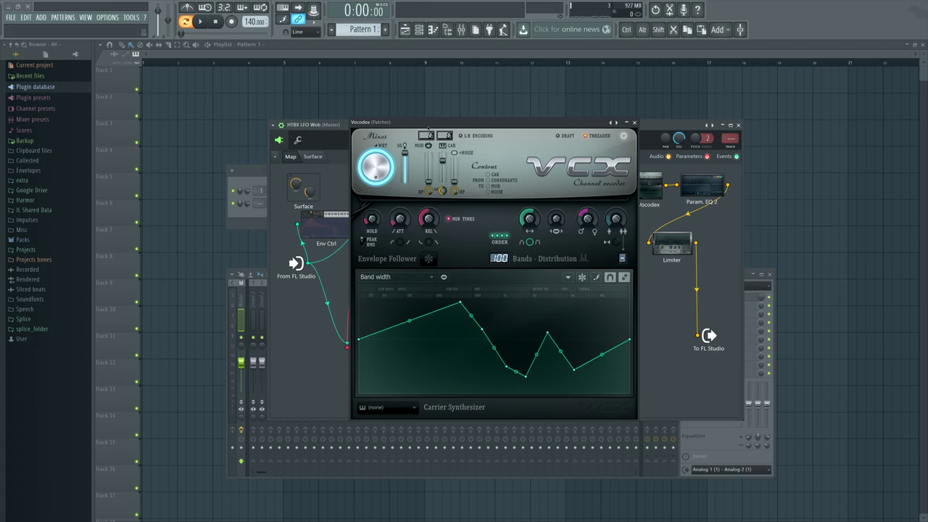
- Review the Param. EQ 2 curve used earlier in the Patcher chain and return to Vocodex
{"action": "left_click_drag", "start_coordinate": [422, 122], "coordinate": [598, 155]}
{"action": "double_click", "coordinate": [484, 273]}
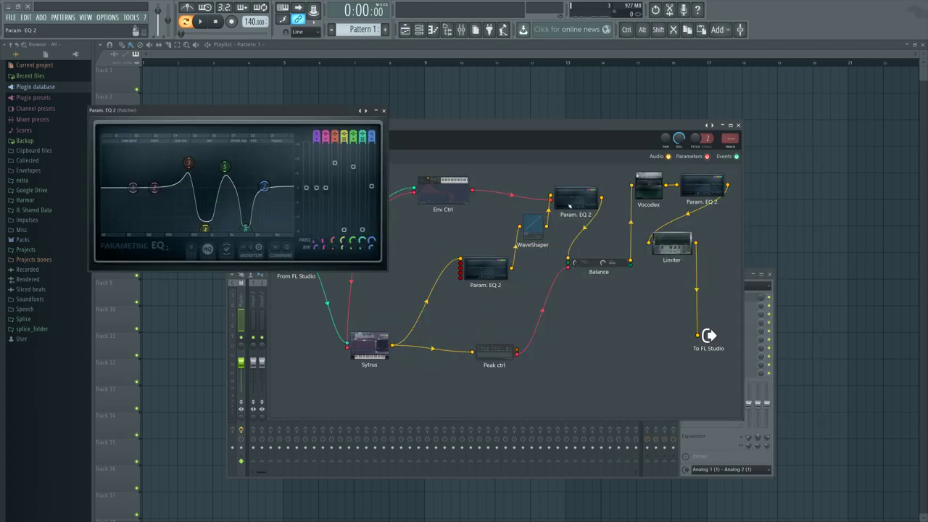
{"action": "left_click", "coordinate": [648, 185]}
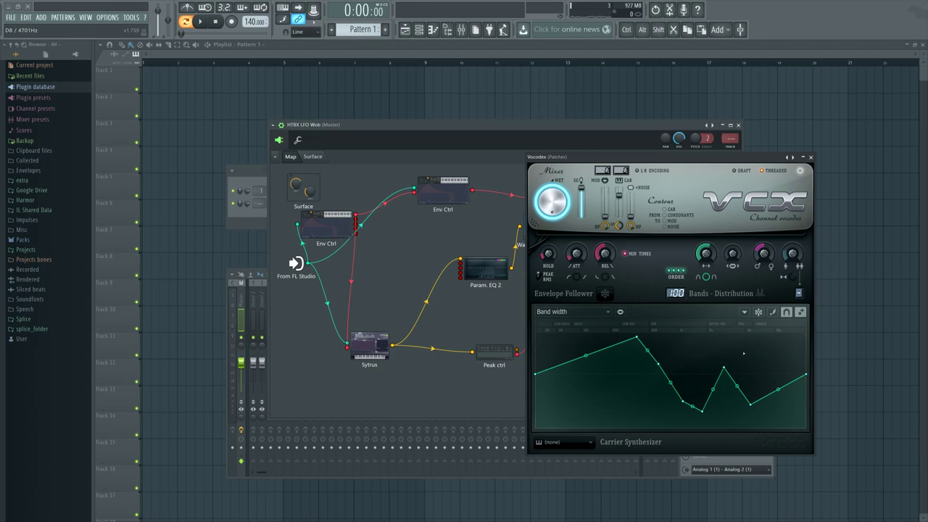
- Raise the second point of the Vocodex Modulator pitch shift curve to about -300 cents at 391 Hz
{"action": "left_click_drag", "start_coordinate": [656, 156], "coordinate": [537, 135]}
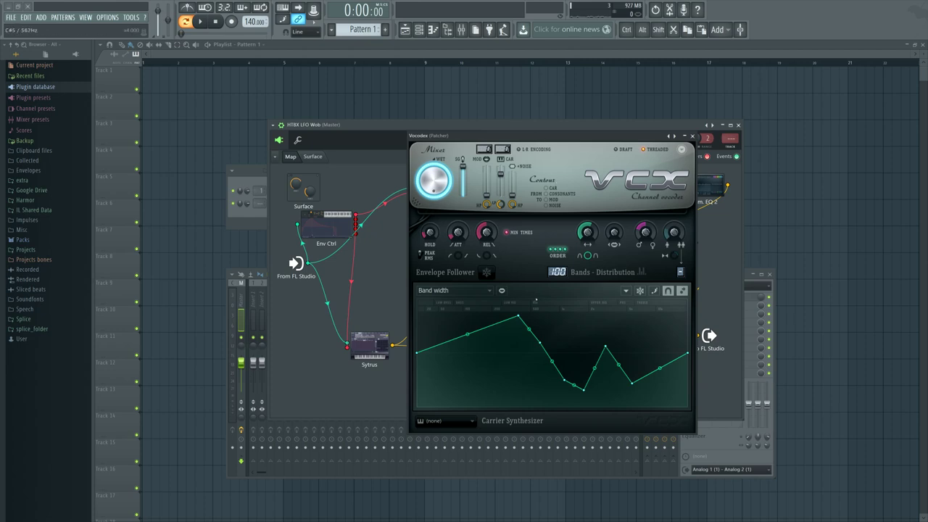
{"action": "left_click", "coordinate": [453, 290]}
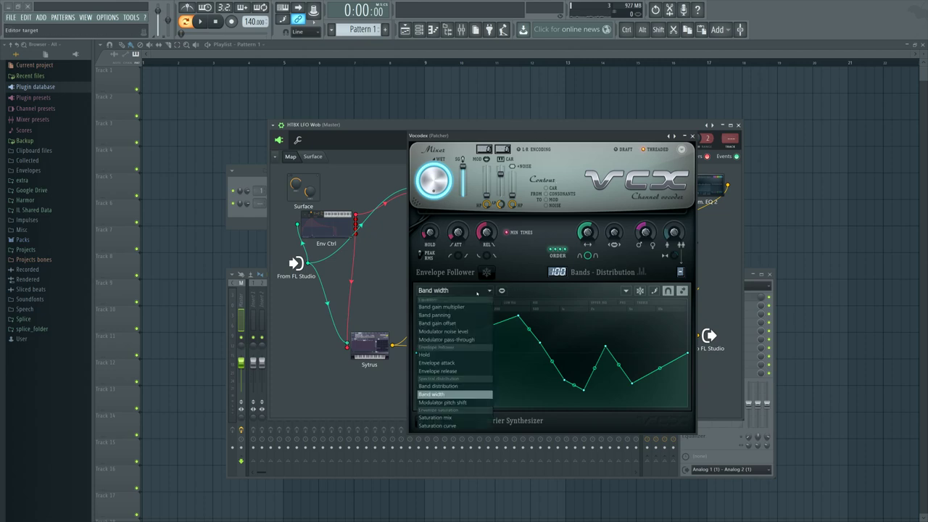
{"action": "left_click", "coordinate": [445, 397]}
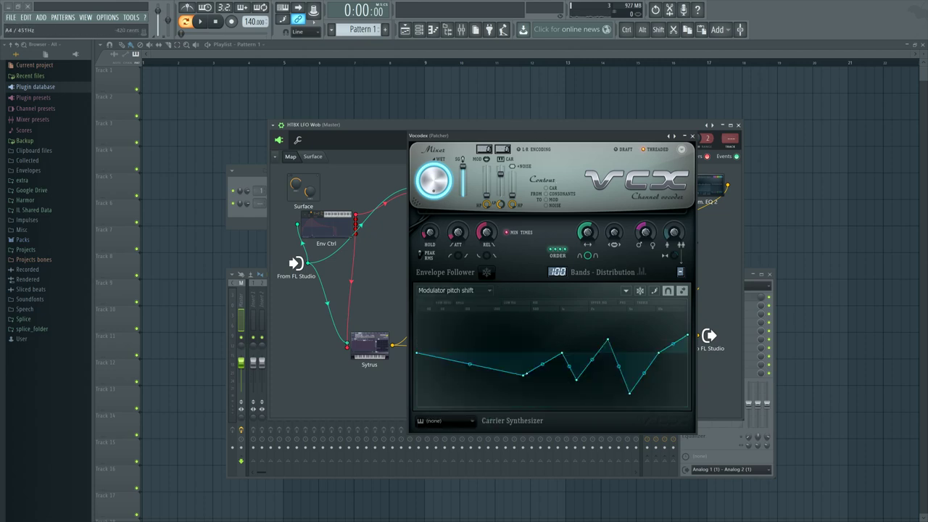
{"action": "mouse_move", "coordinate": [522, 375]}
{"action": "left_mouse_down"}
{"action": "mouse_move", "coordinate": [448, 374]}
{"action": "mouse_move", "coordinate": [566, 369]}
{"action": "mouse_move", "coordinate": [514, 370]}
{"action": "mouse_move", "coordinate": [524, 368]}
{"action": "left_mouse_up"}
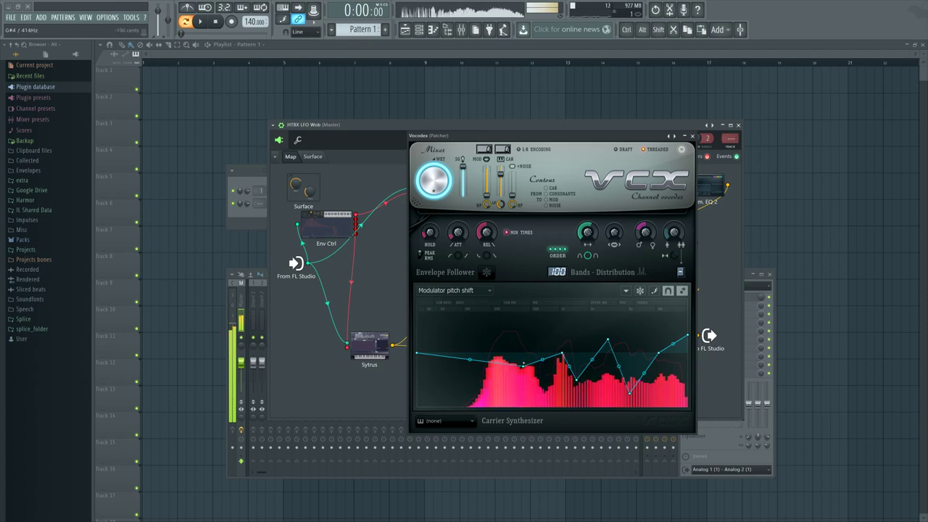
{"action": "left_click_drag", "start_coordinate": [525, 368], "coordinate": [525, 366]}
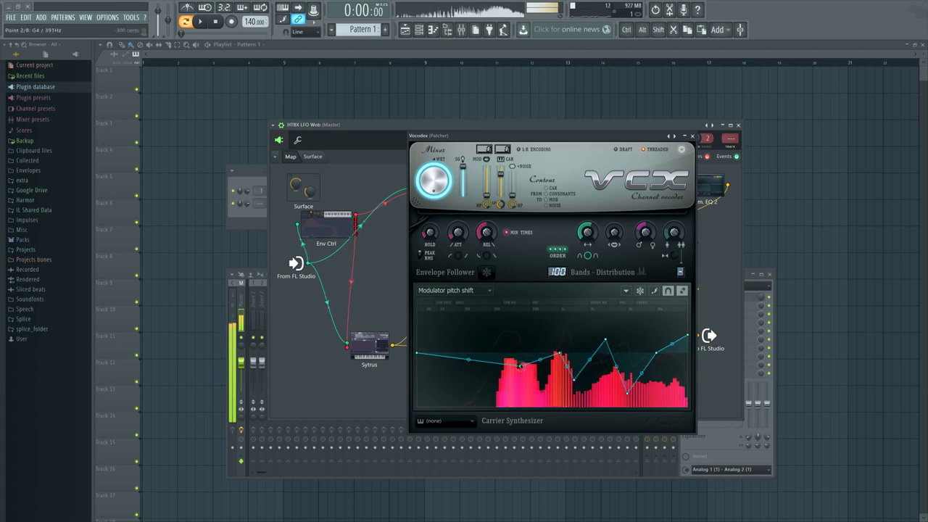
- Lower the Band width curve's peak slightly and shift it to a higher frequency of about 465 Hz
{"action": "left_click", "coordinate": [488, 290]}
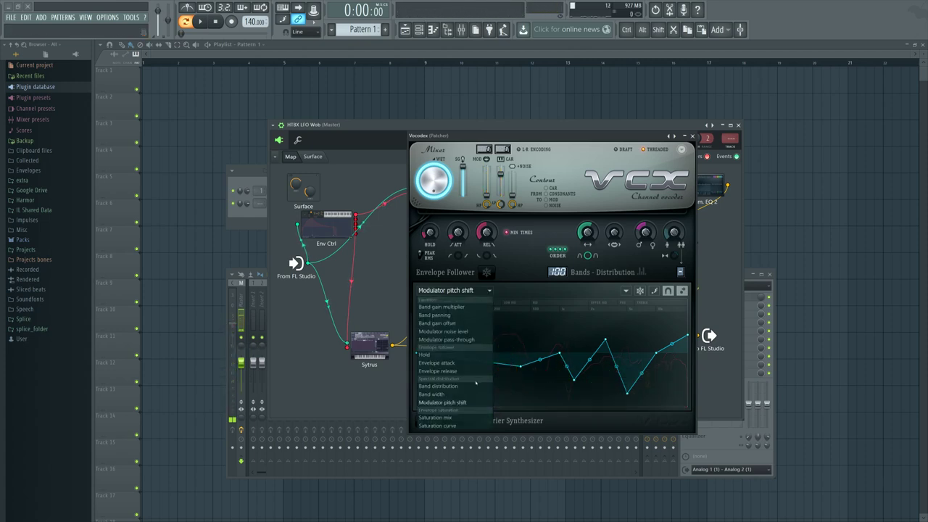
{"action": "left_click", "coordinate": [432, 393]}
{"action": "left_click_drag", "start_coordinate": [519, 314], "coordinate": [528, 318]}
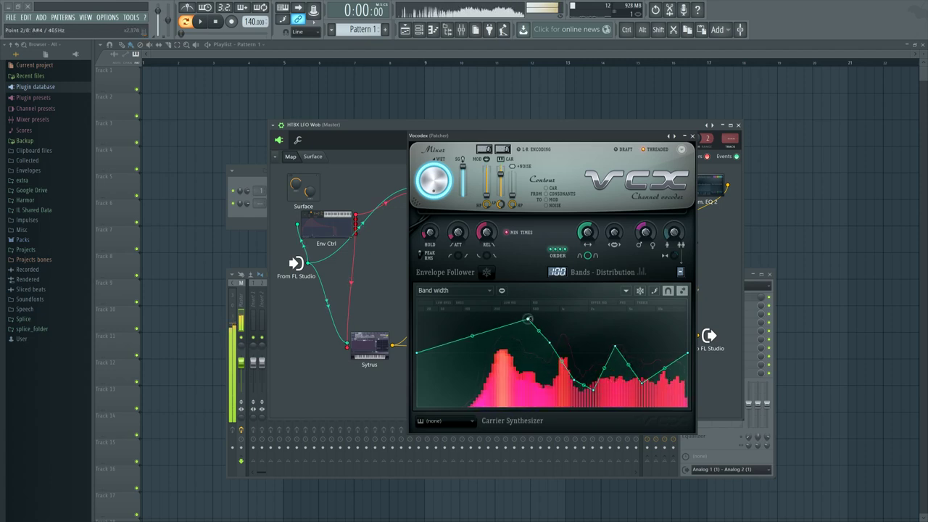
- Raise the first point of the Vocodex Band distribution curve and return it to the bottom, twice
{"action": "left_click", "coordinate": [478, 290]}
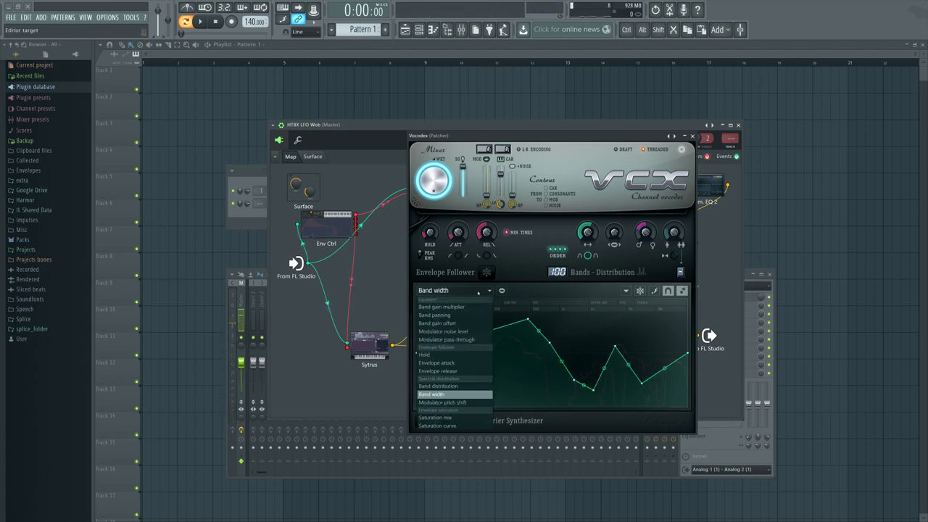
{"action": "left_click", "coordinate": [438, 385]}
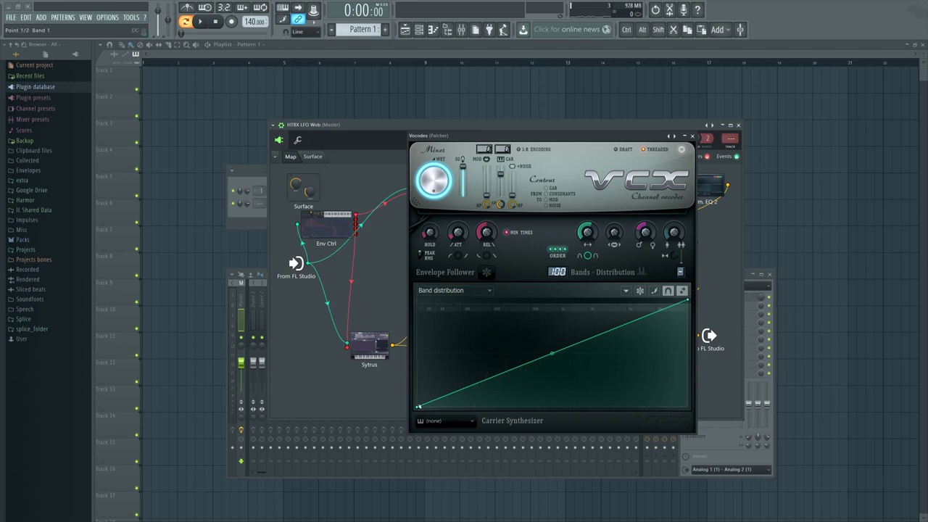
{"action": "left_click_drag", "start_coordinate": [415, 399], "coordinate": [419, 380]}
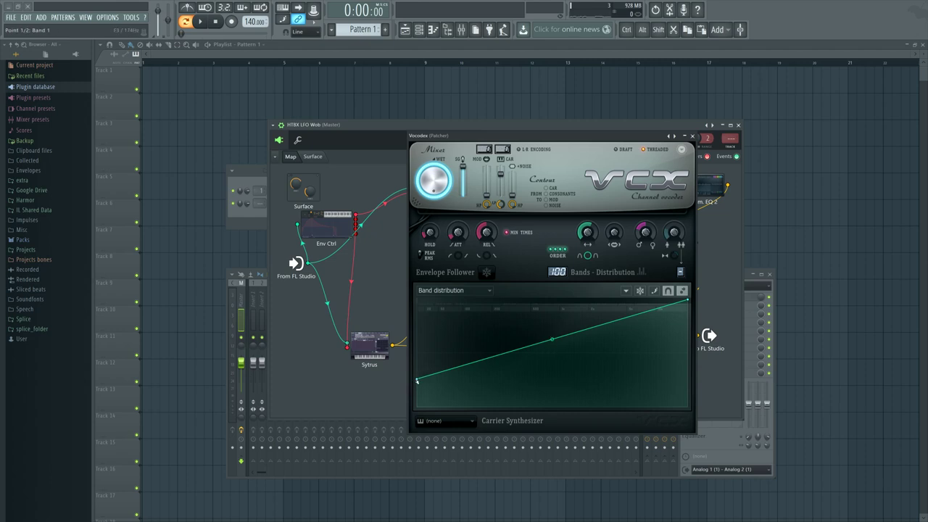
{"action": "left_click_drag", "start_coordinate": [419, 378], "coordinate": [416, 407]}
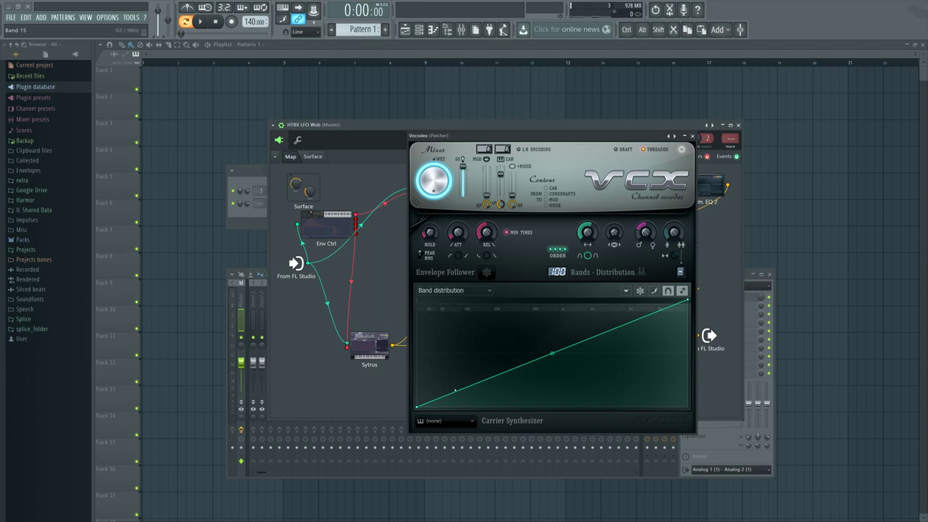
{"action": "left_click_drag", "start_coordinate": [416, 406], "coordinate": [417, 385]}
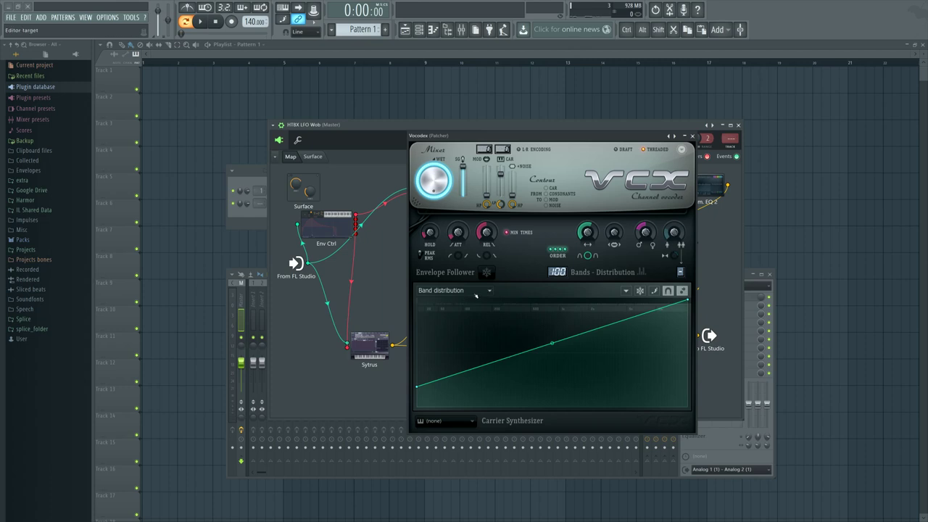
{"action": "left_click_drag", "start_coordinate": [416, 386], "coordinate": [416, 406]}
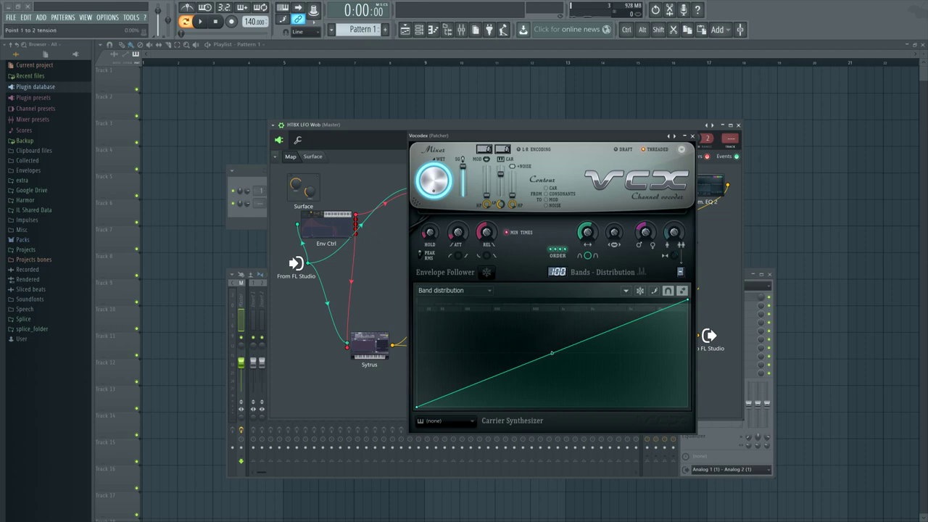
- Bend the Band distribution curve upward with its tension handle and reset it to a straight line
{"action": "left_click_drag", "start_coordinate": [552, 353], "coordinate": [551, 307]}
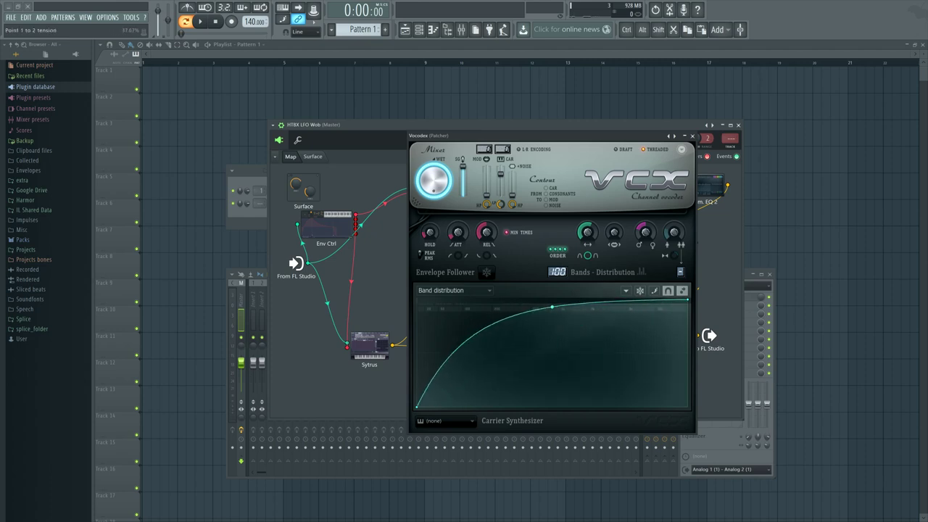
{"action": "right_click", "coordinate": [557, 309]}
{"action": "right_click", "coordinate": [557, 309]}
{"action": "left_click", "coordinate": [561, 316]}
{"action": "right_click", "coordinate": [552, 307]}
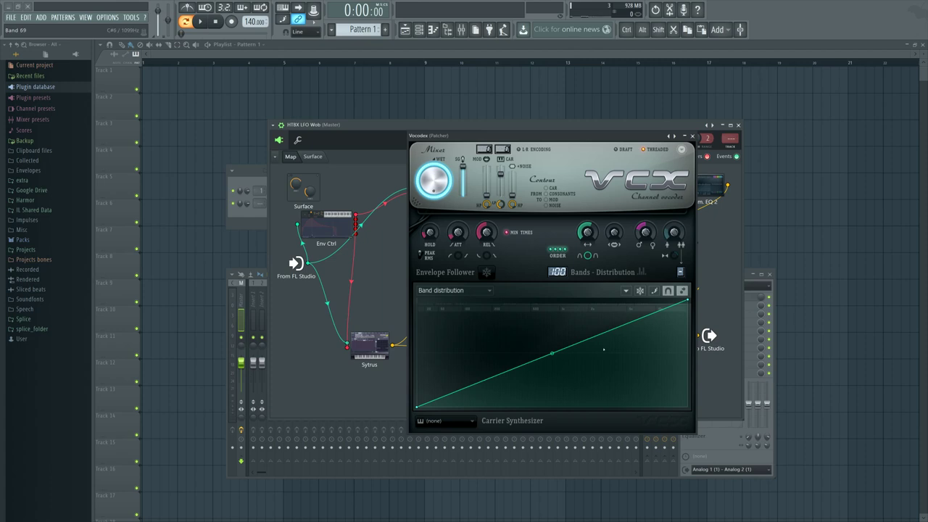
- Review the Vocodex Band gain multiplier curve
{"action": "left_click", "coordinate": [454, 290]}
{"action": "left_click", "coordinate": [449, 306]}
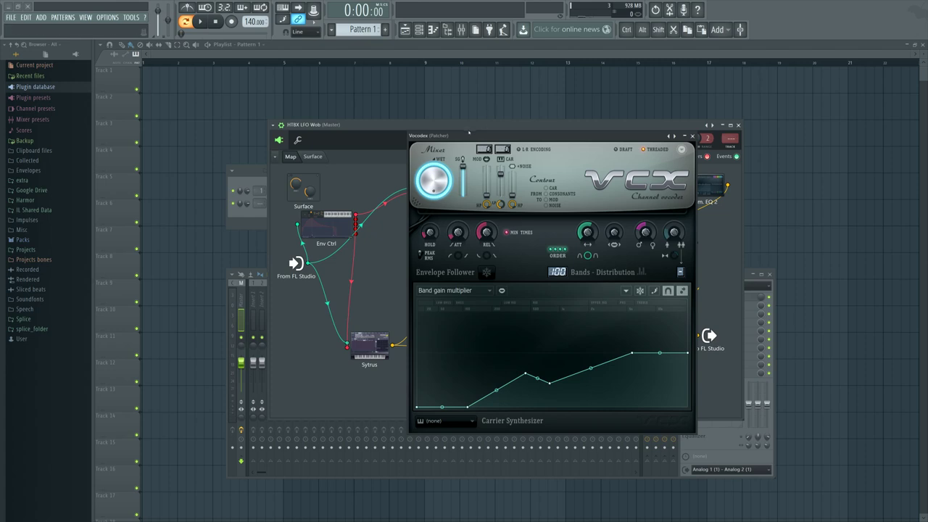
{"action": "left_click_drag", "start_coordinate": [470, 136], "coordinate": [470, 148]}
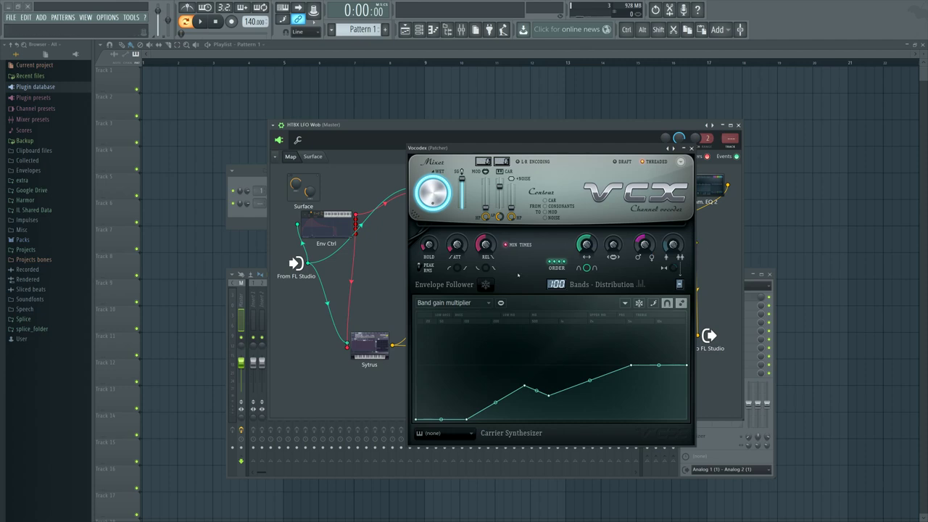
{"action": "mouse_move", "coordinate": [459, 148]}
{"action": "left_mouse_down"}
{"action": "mouse_move", "coordinate": [544, 247]}
{"action": "mouse_move", "coordinate": [575, 425]}
{"action": "mouse_move", "coordinate": [532, 309]}
{"action": "mouse_move", "coordinate": [549, 250]}
{"action": "mouse_move", "coordinate": [603, 317]}
{"action": "mouse_move", "coordinate": [500, 151]}
{"action": "mouse_move", "coordinate": [447, 140]}
{"action": "mouse_move", "coordinate": [479, 158]}
{"action": "mouse_move", "coordinate": [471, 152]}
{"action": "left_mouse_up"}
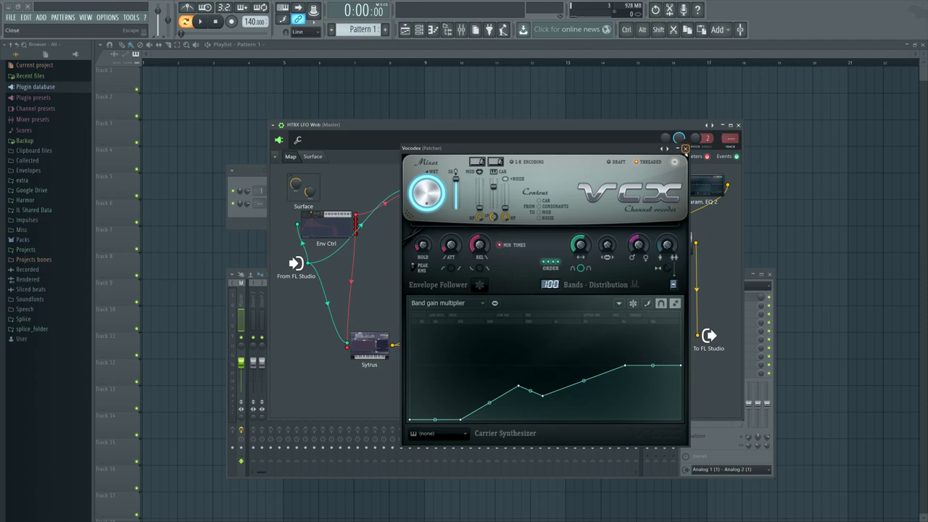
- Close Vocodex and review the Param. EQ 2 after it and the Limiter
{"action": "left_click", "coordinate": [685, 147]}
{"action": "left_click", "coordinate": [697, 194]}
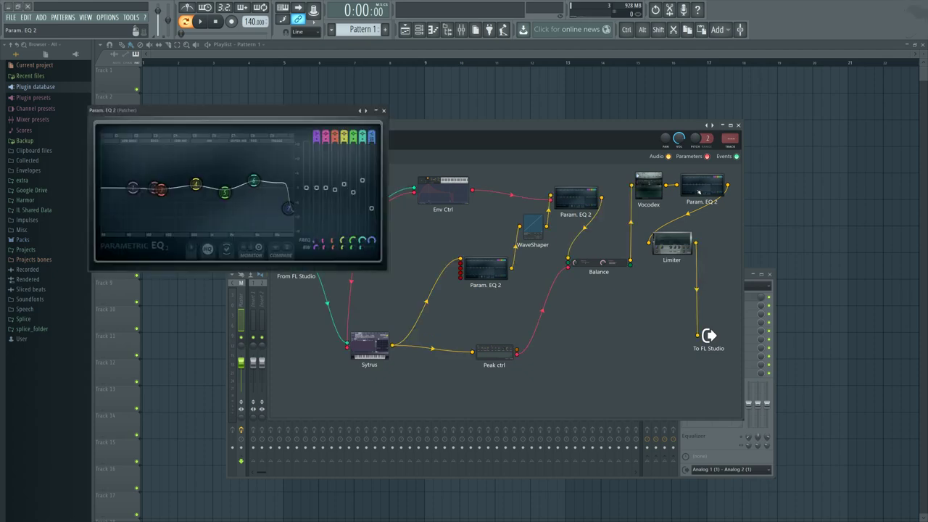
{"action": "left_click", "coordinate": [668, 245]}
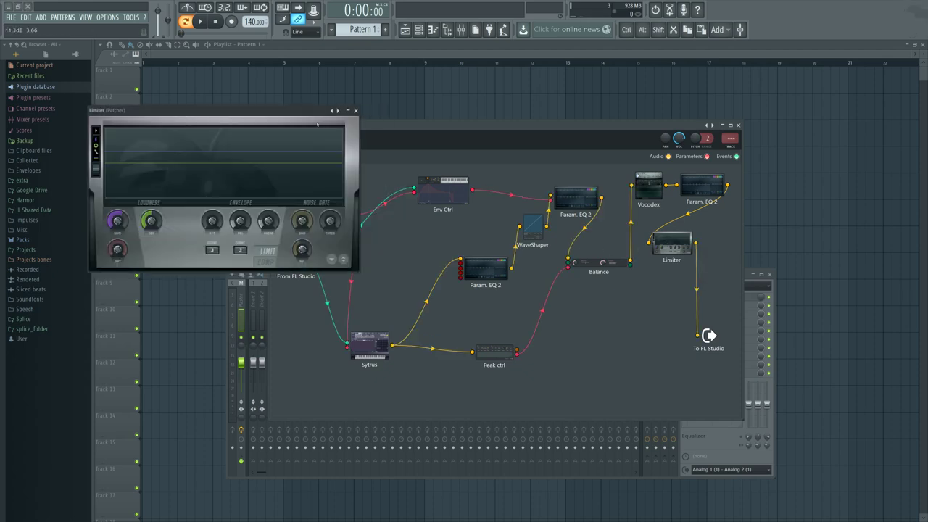
{"action": "left_click", "coordinate": [615, 308]}
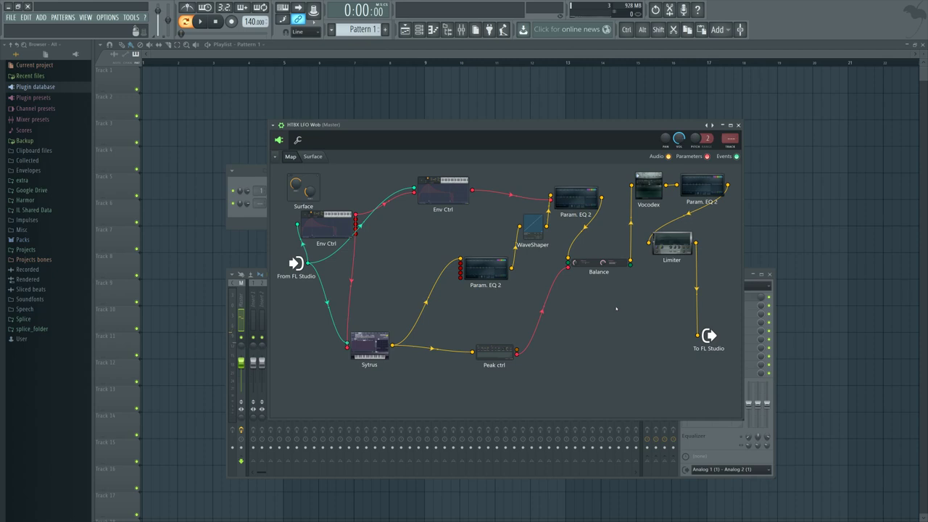
- Lower the Env Ctrl LFO's tension to a triangle shape and restore its rounded shape
{"action": "left_click", "coordinate": [333, 225]}
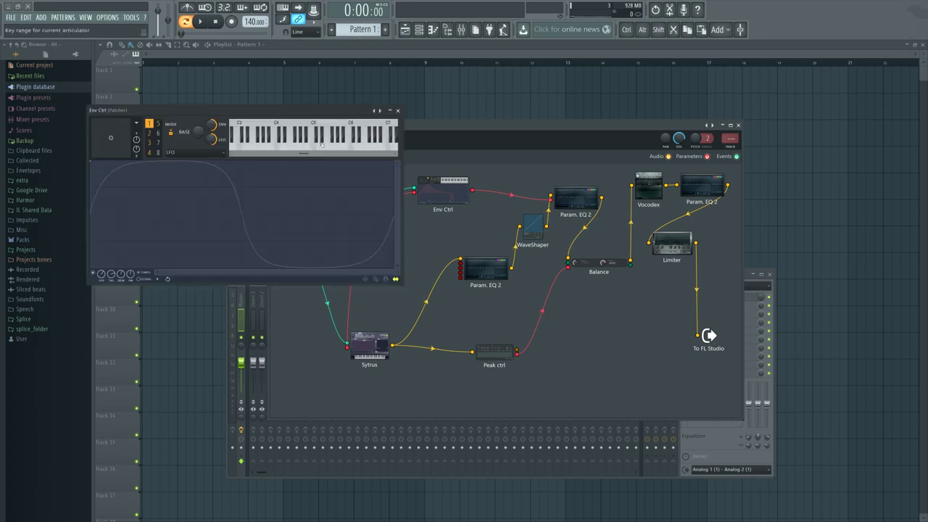
{"action": "left_click", "coordinate": [442, 190]}
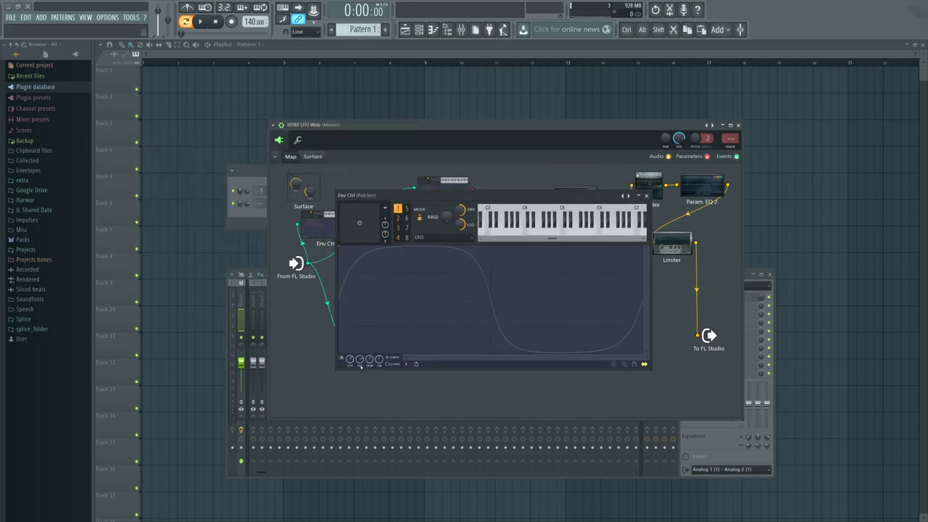
{"action": "left_click_drag", "start_coordinate": [359, 359], "coordinate": [359, 369]}
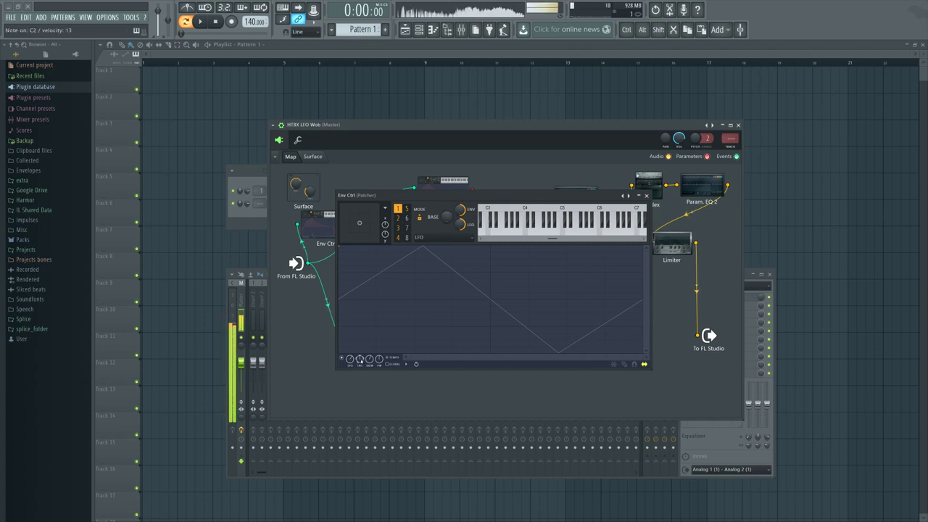
{"action": "mouse_move", "coordinate": [360, 359]}
{"action": "left_mouse_down"}
{"action": "mouse_move", "coordinate": [360, 372]}
{"action": "mouse_move", "coordinate": [359, 333]}
{"action": "mouse_move", "coordinate": [359, 367]}
{"action": "mouse_move", "coordinate": [367, 366]}
{"action": "mouse_move", "coordinate": [360, 349]}
{"action": "left_mouse_up"}
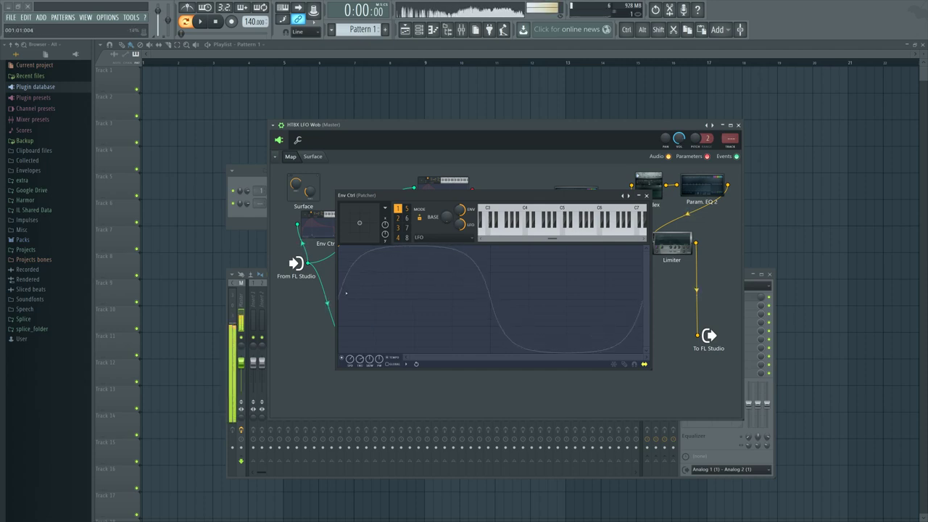
- Try several faster speeds for the Env Ctrl LFO, leave it at two cycles across the display, and close it
{"action": "mouse_move", "coordinate": [359, 359]}
{"action": "left_mouse_down"}
{"action": "mouse_move", "coordinate": [349, 366]}
{"action": "mouse_move", "coordinate": [349, 349]}
{"action": "left_mouse_up"}
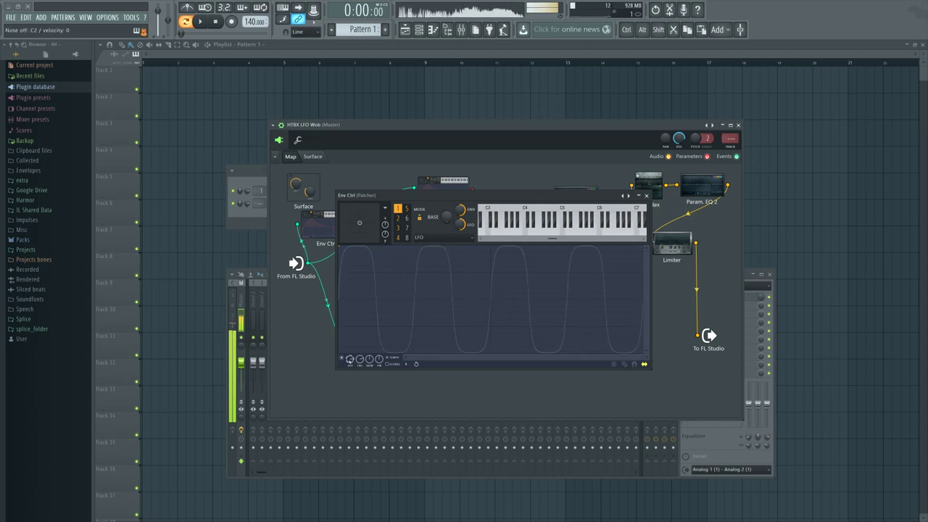
{"action": "left_click_drag", "start_coordinate": [349, 360], "coordinate": [349, 366]}
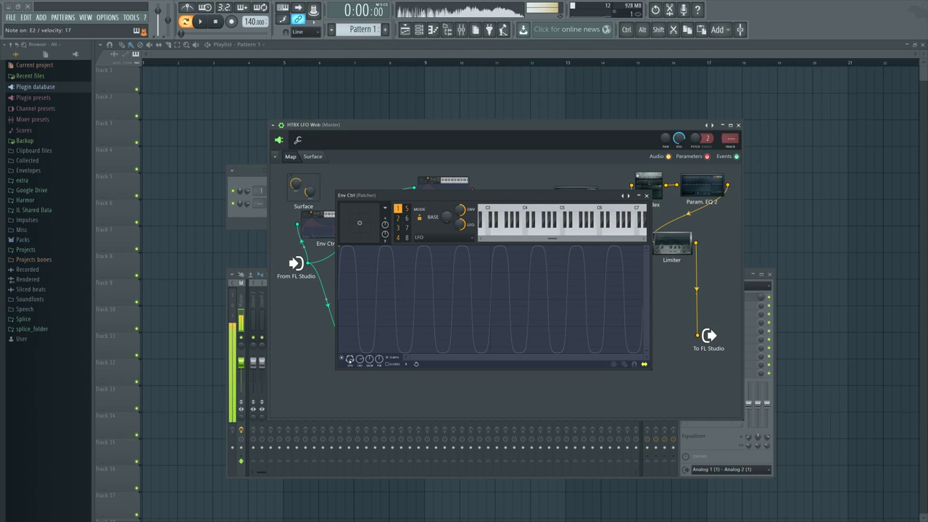
{"action": "left_click_drag", "start_coordinate": [349, 359], "coordinate": [349, 353]}
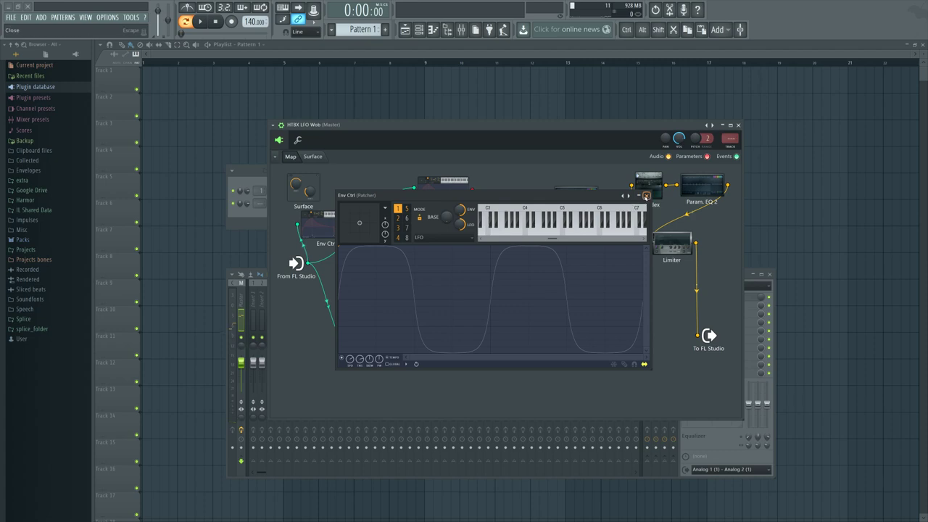
{"action": "left_click", "coordinate": [646, 195]}
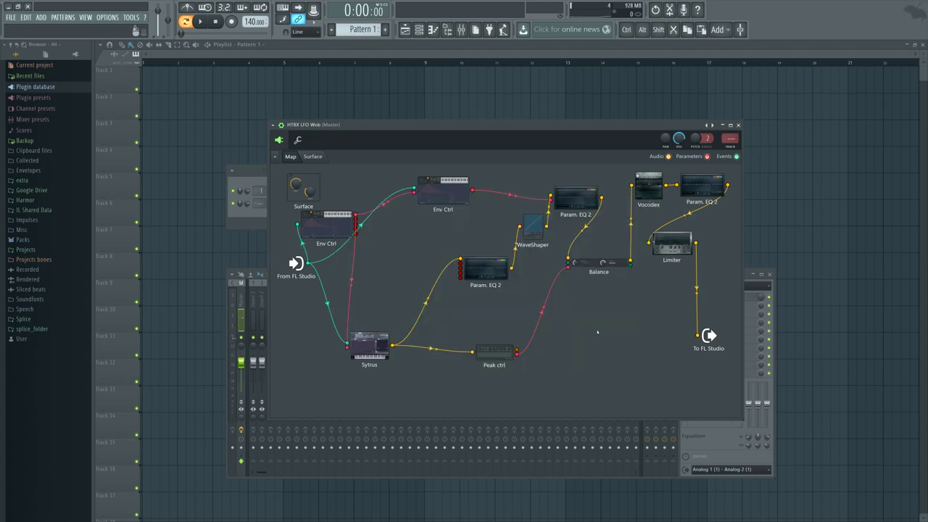
- Select operator 6 in Sytrus and try resetting the frequency modulation amounts sent to operator 1 in the matrix
{"action": "left_click", "coordinate": [369, 345]}
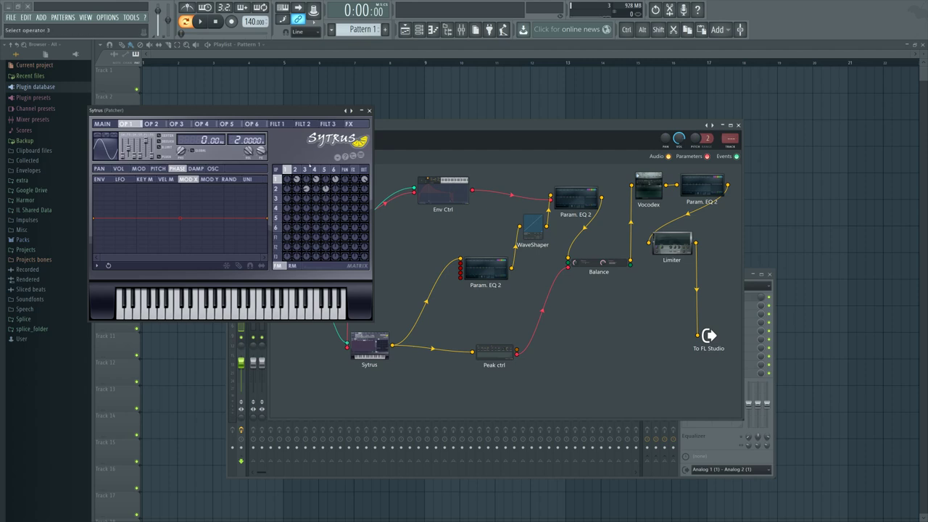
{"action": "left_click", "coordinate": [336, 169]}
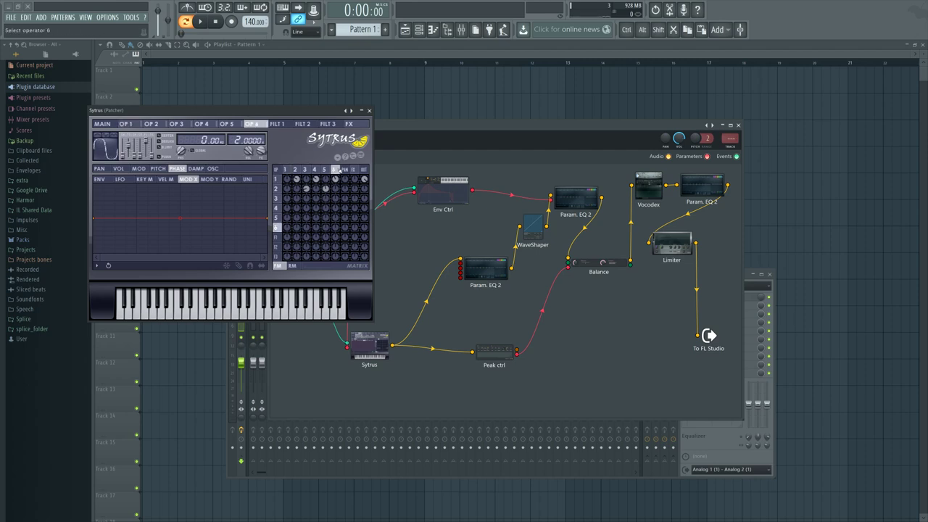
{"action": "left_click", "coordinate": [336, 179], "text": "alt"}
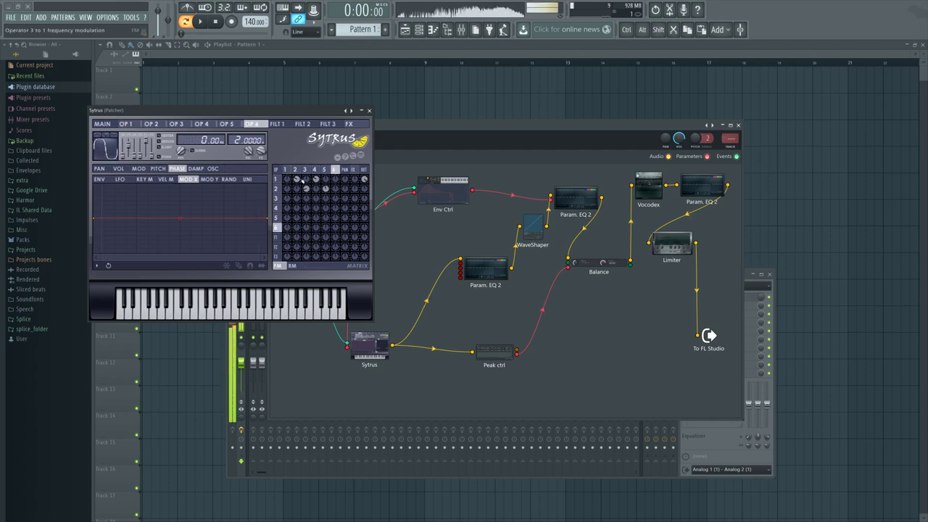
{"action": "left_click", "coordinate": [298, 180], "text": "alt"}
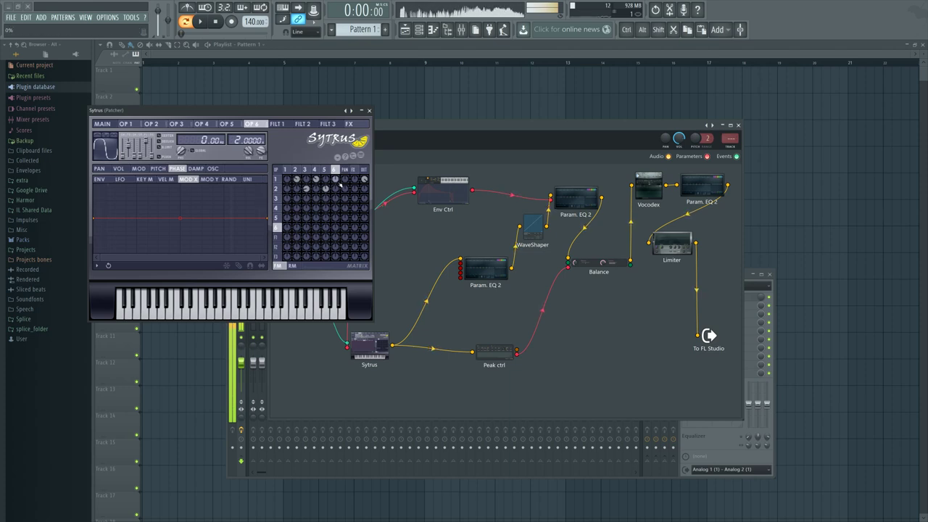
- Adjust operator 6's frequency modulation of operator 1 in the Sytrus matrix and close Sytrus
{"action": "left_click_drag", "start_coordinate": [336, 179], "coordinate": [339, 184]}
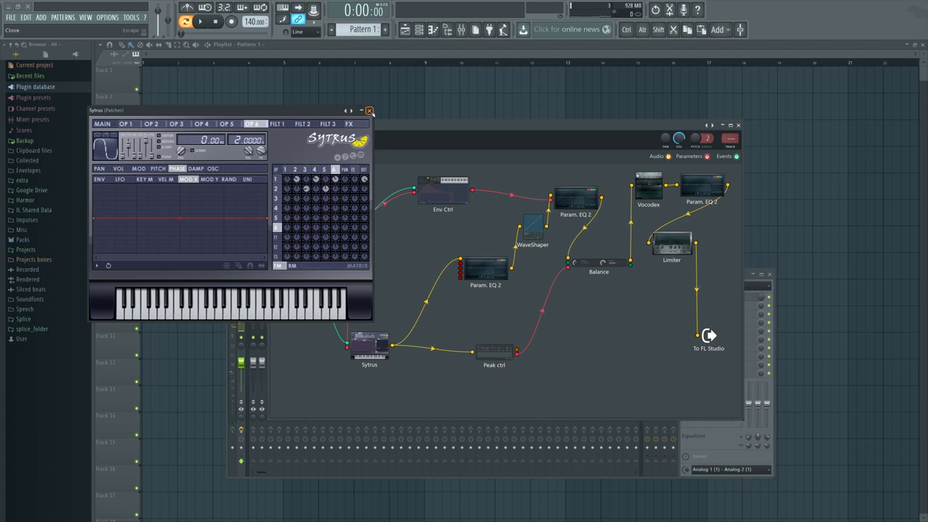
{"action": "left_click", "coordinate": [369, 111]}
- Open the Param. EQ 2 directly after Sytrus, slightly shift its peak and notch bands 3 to 6, and close it
{"action": "left_click", "coordinate": [484, 268]}
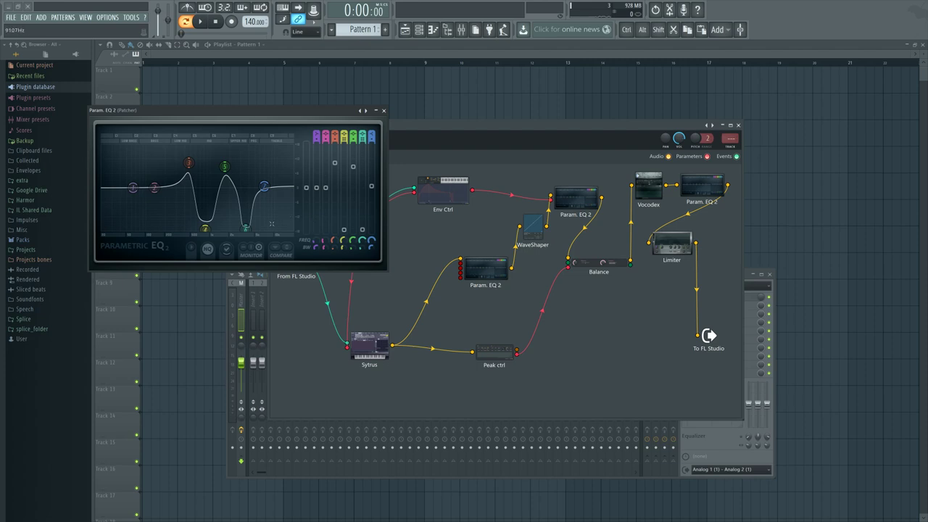
{"action": "mouse_move", "coordinate": [246, 228]}
{"action": "left_mouse_down"}
{"action": "mouse_move", "coordinate": [269, 221]}
{"action": "mouse_move", "coordinate": [242, 221]}
{"action": "mouse_move", "coordinate": [244, 229]}
{"action": "left_mouse_up"}
{"action": "scroll", "coordinate": [206, 228], "scroll_direction": "down", "scroll_amount": 3}
{"action": "left_click_drag", "start_coordinate": [185, 160], "coordinate": [215, 164]}
{"action": "left_click_drag", "start_coordinate": [203, 227], "coordinate": [193, 228]}
{"action": "left_click_drag", "start_coordinate": [214, 164], "coordinate": [214, 162]}
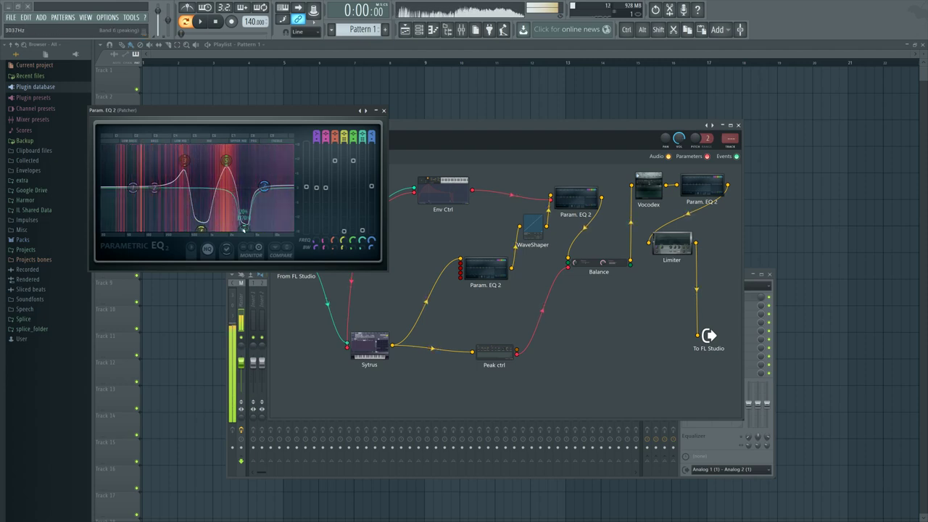
{"action": "left_click", "coordinate": [384, 111]}
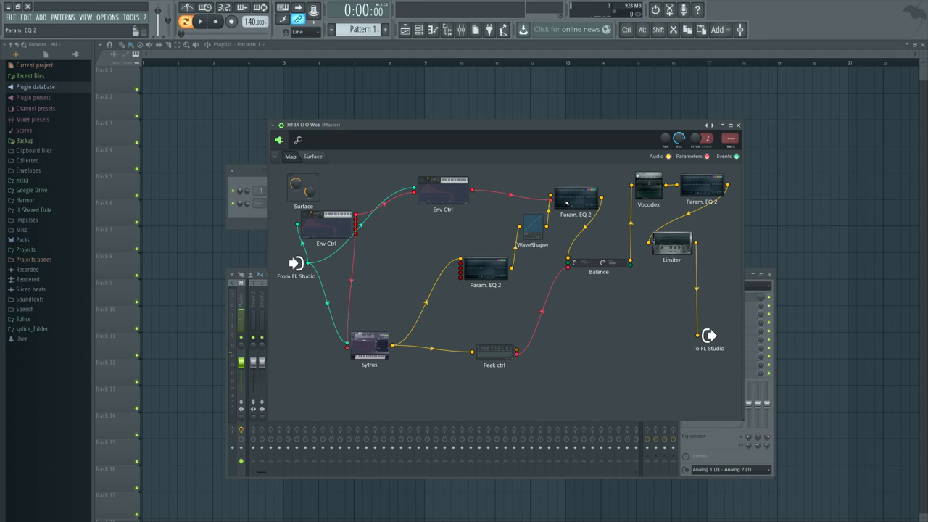
- Show the Band width curve in Vocodex and reshape it with a raised peak in the lows and a low, shallow rise in the highs
{"action": "left_click", "coordinate": [657, 204]}
{"action": "left_click", "coordinate": [572, 312]}
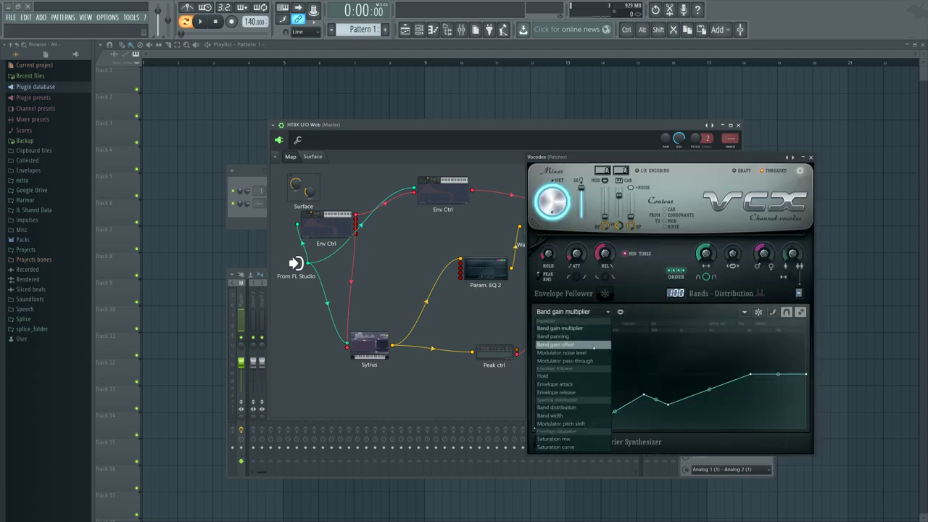
{"action": "left_click", "coordinate": [585, 411]}
{"action": "left_click_drag", "start_coordinate": [645, 341], "coordinate": [603, 338]}
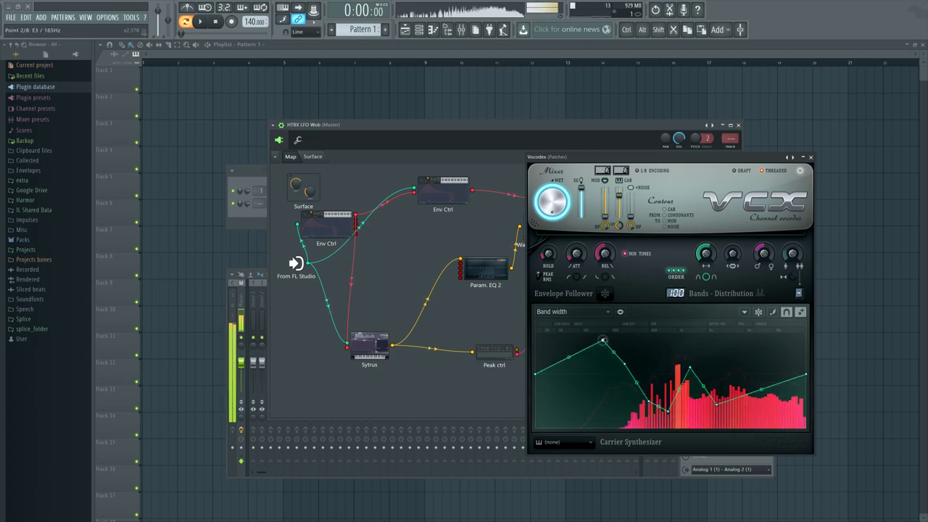
{"action": "left_click", "coordinate": [743, 371]}
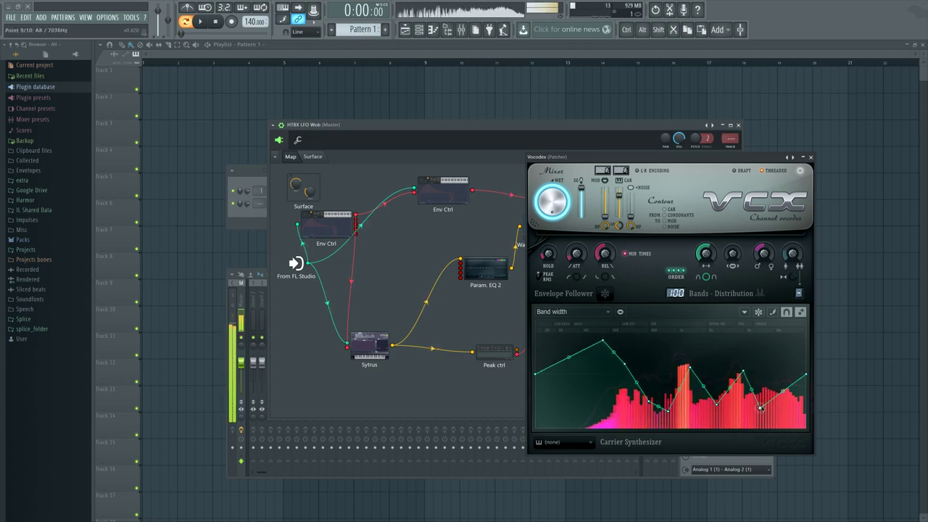
{"action": "left_click_drag", "start_coordinate": [603, 340], "coordinate": [622, 340]}
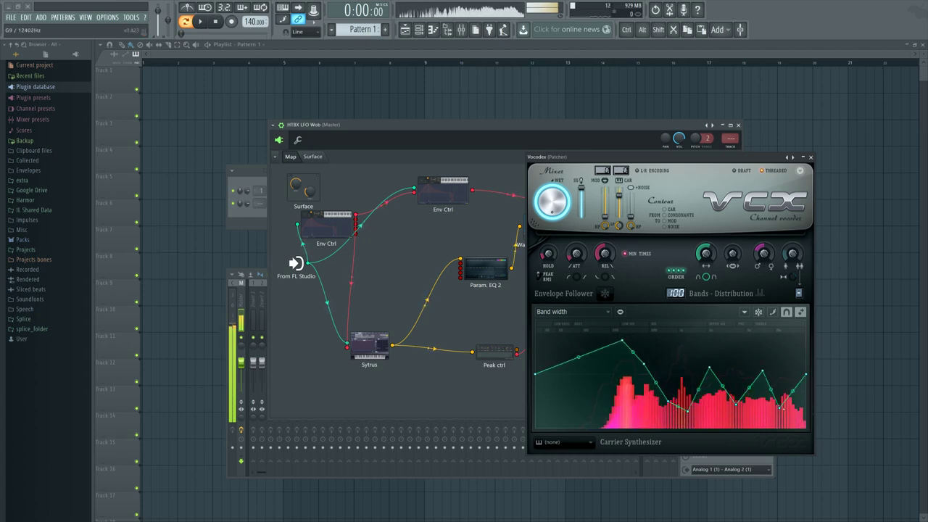
{"action": "mouse_move", "coordinate": [781, 408]}
{"action": "left_mouse_down"}
{"action": "mouse_move", "coordinate": [781, 394]}
{"action": "mouse_move", "coordinate": [767, 395]}
{"action": "left_mouse_up"}
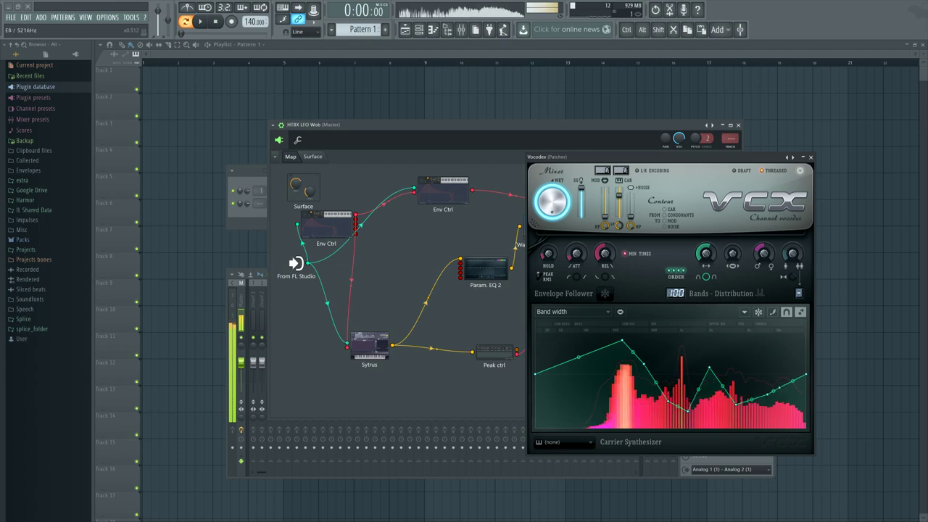
{"action": "left_click_drag", "start_coordinate": [622, 340], "coordinate": [619, 339]}
{"action": "left_click_drag", "start_coordinate": [764, 394], "coordinate": [762, 384]}
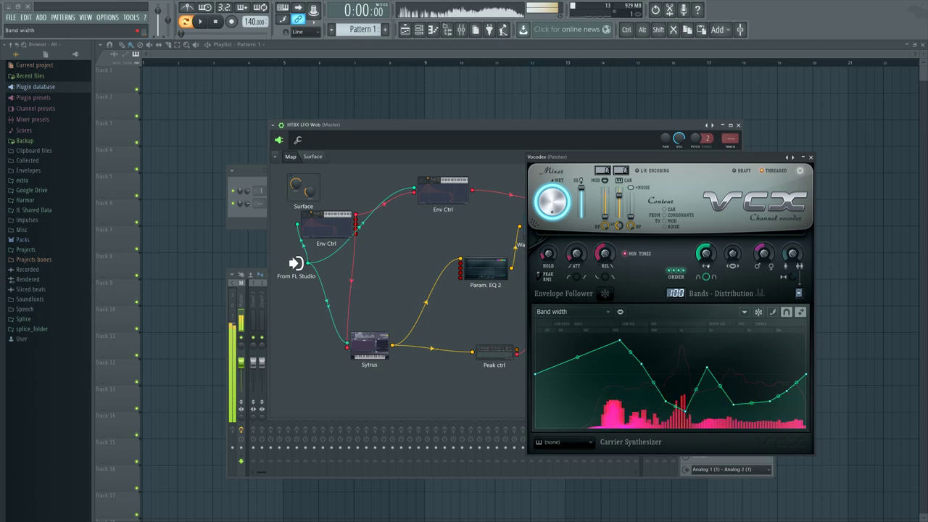
- Try a higher global band width in Vocodex, bring it back down, and close Vocodex
{"action": "left_click_drag", "start_coordinate": [707, 253], "coordinate": [703, 250]}
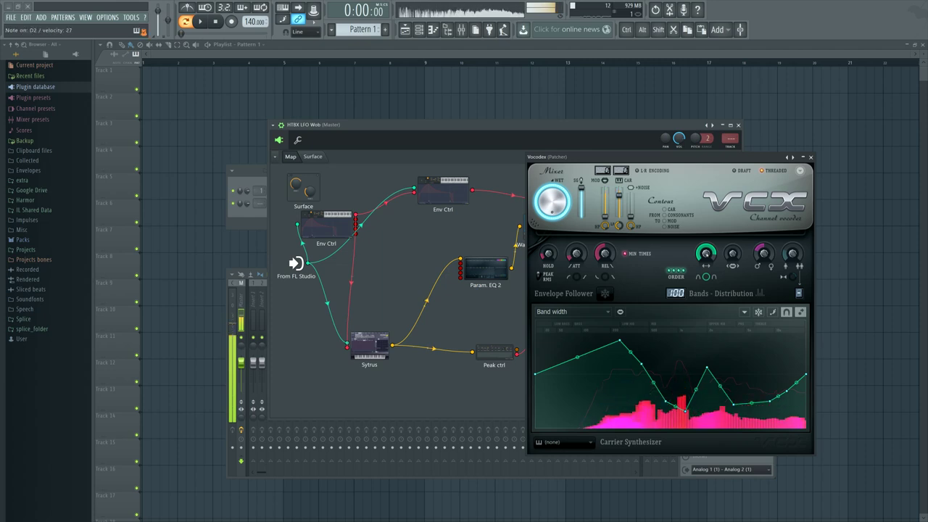
{"action": "left_click_drag", "start_coordinate": [706, 254], "coordinate": [718, 255]}
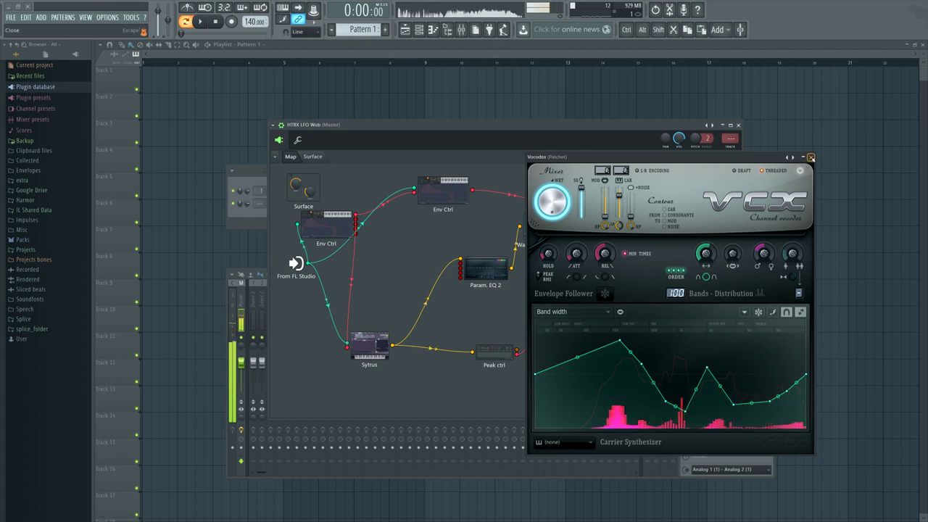
{"action": "left_click", "coordinate": [811, 157]}
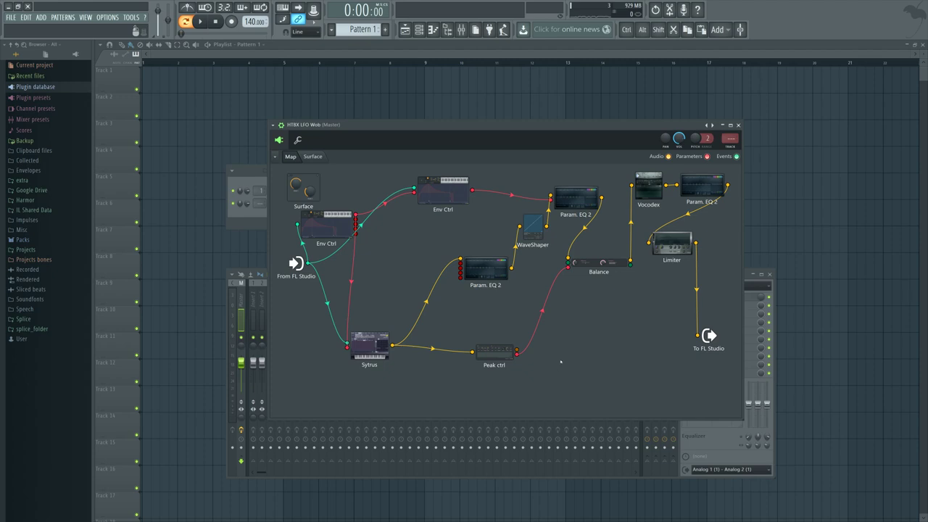
- Open the first Env Ctrl and shape its Modulation X mapping into a straight ramp from minimum to maximum
{"action": "double_click", "coordinate": [335, 226]}
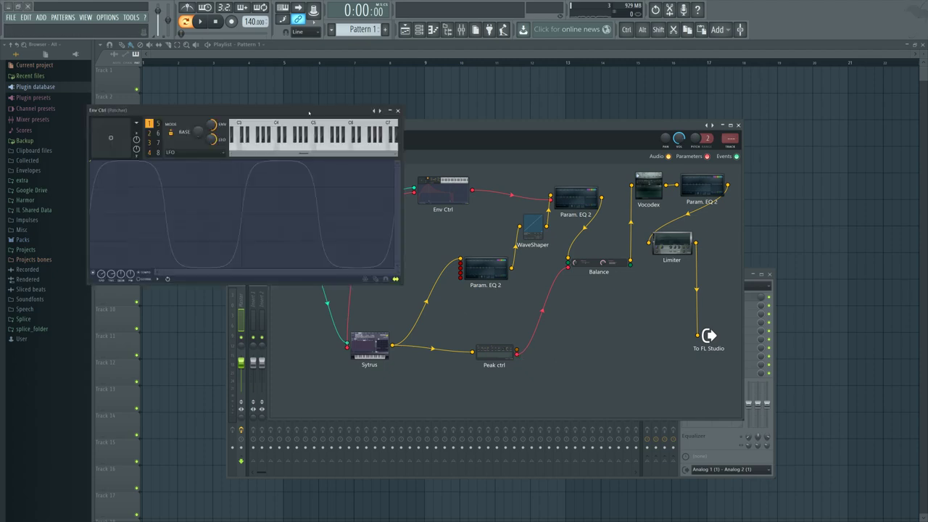
{"action": "left_click_drag", "start_coordinate": [309, 113], "coordinate": [583, 231]}
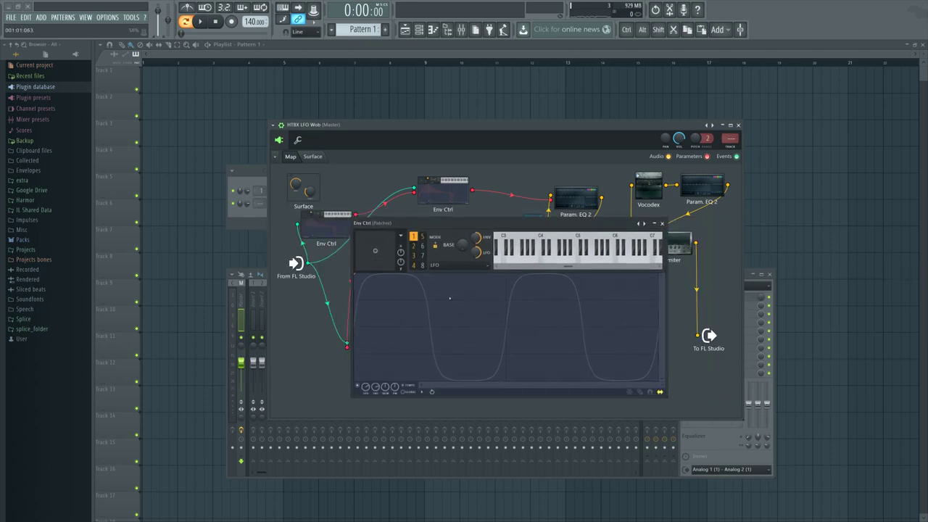
{"action": "left_click", "coordinate": [462, 265]}
{"action": "left_click", "coordinate": [464, 310]}
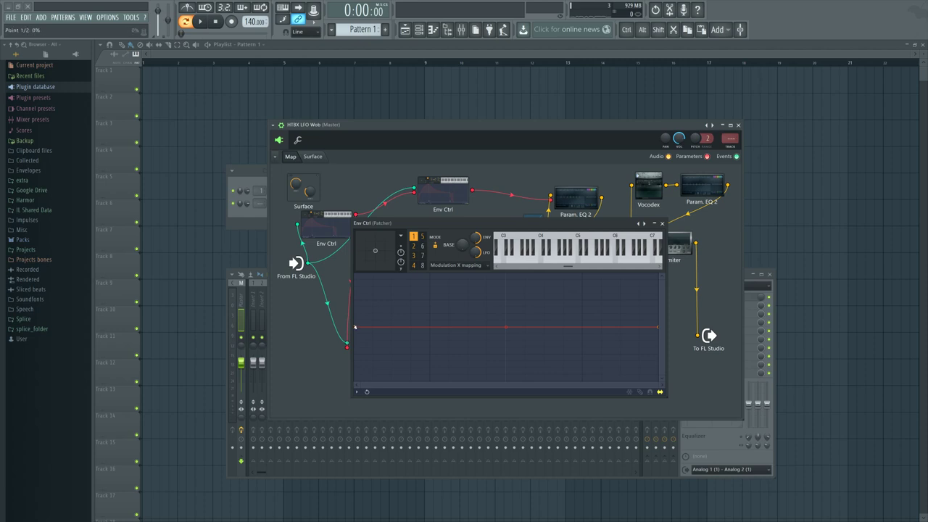
{"action": "left_click_drag", "start_coordinate": [354, 327], "coordinate": [353, 379]}
{"action": "left_click_drag", "start_coordinate": [657, 327], "coordinate": [663, 221]}
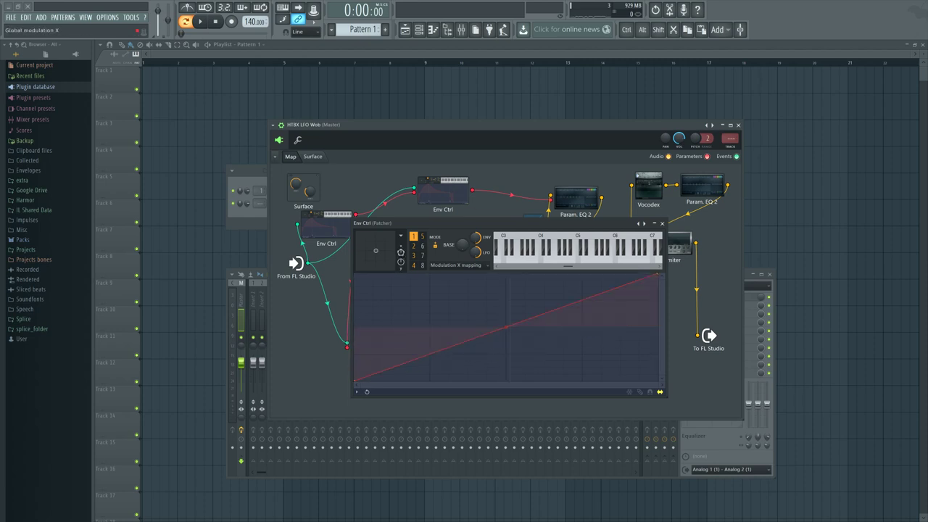
- View the Env Ctrl LFO shape and return to the Modulation X mapping
{"action": "left_click", "coordinate": [458, 264]}
{"action": "left_click", "coordinate": [464, 283]}
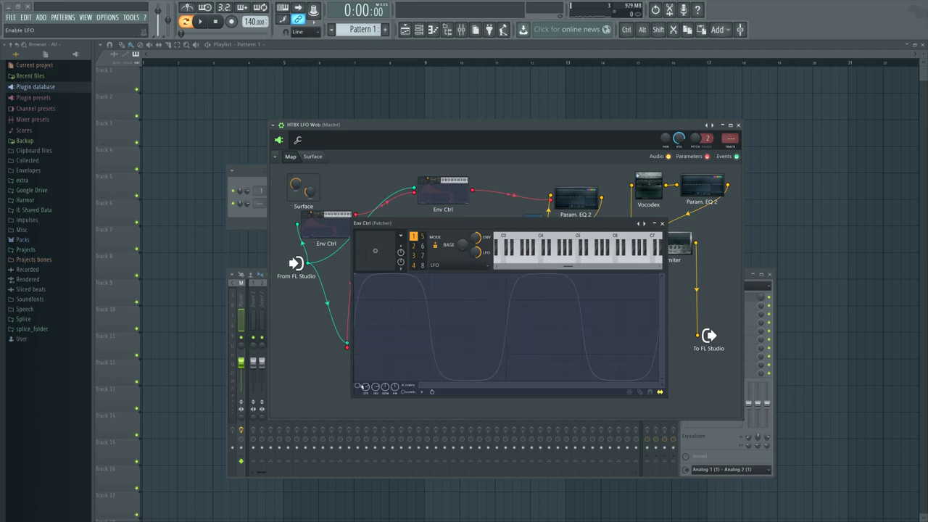
{"action": "left_click", "coordinate": [458, 265]}
{"action": "left_click", "coordinate": [445, 296]}
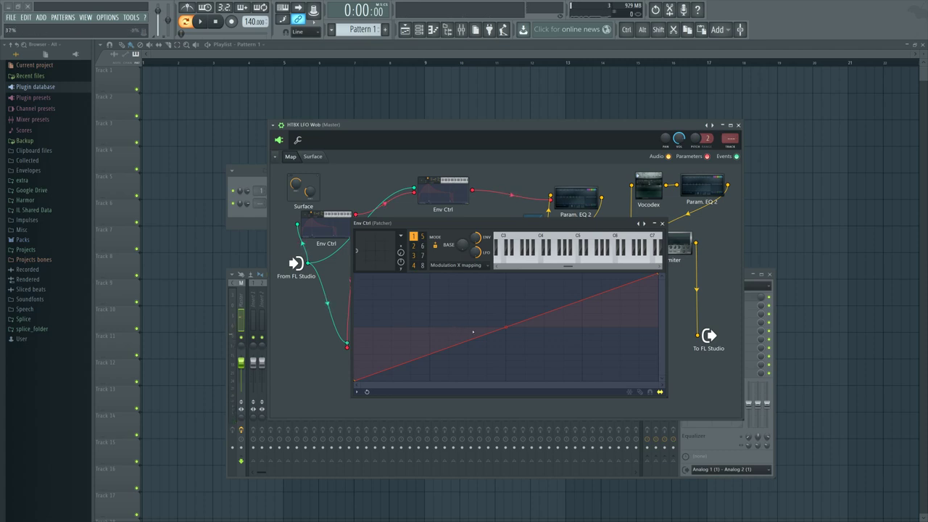
- Try a Double curve shape with an added midpoint on the Modulation X mapping, and restore the straight ramp
{"action": "right_click", "coordinate": [657, 276]}
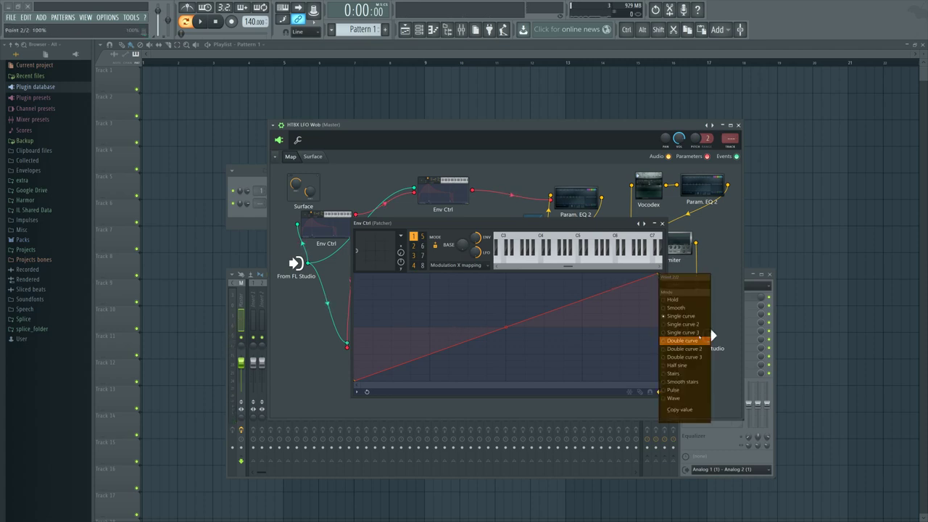
{"action": "left_click", "coordinate": [694, 348]}
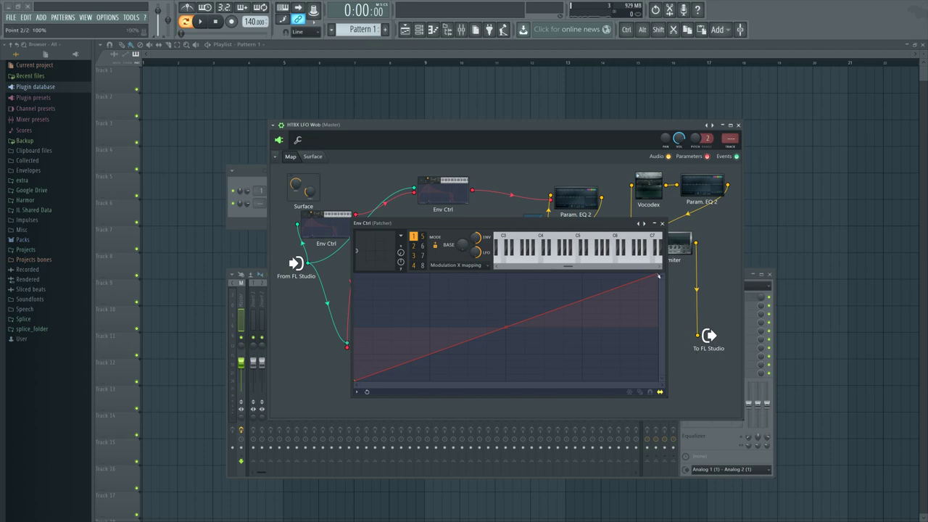
{"action": "right_click", "coordinate": [658, 275]}
{"action": "left_click", "coordinate": [688, 340]}
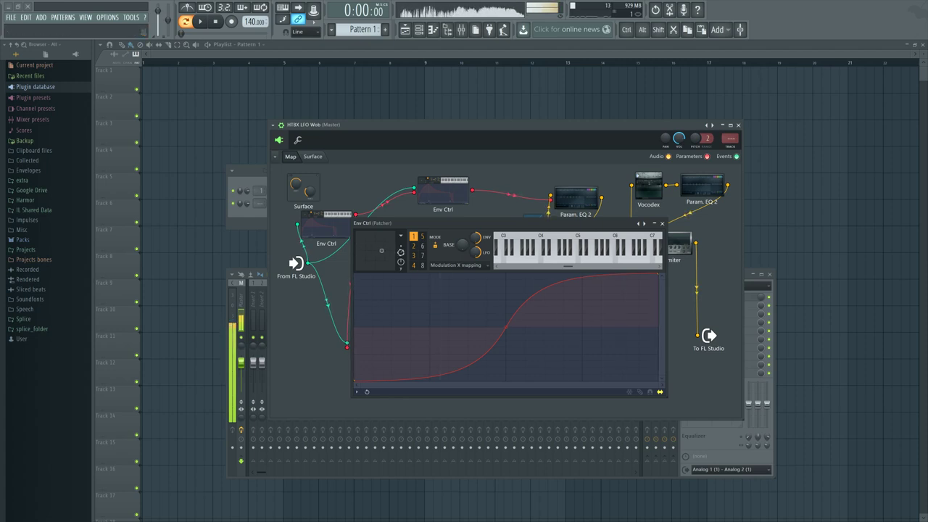
{"action": "right_click", "coordinate": [502, 326]}
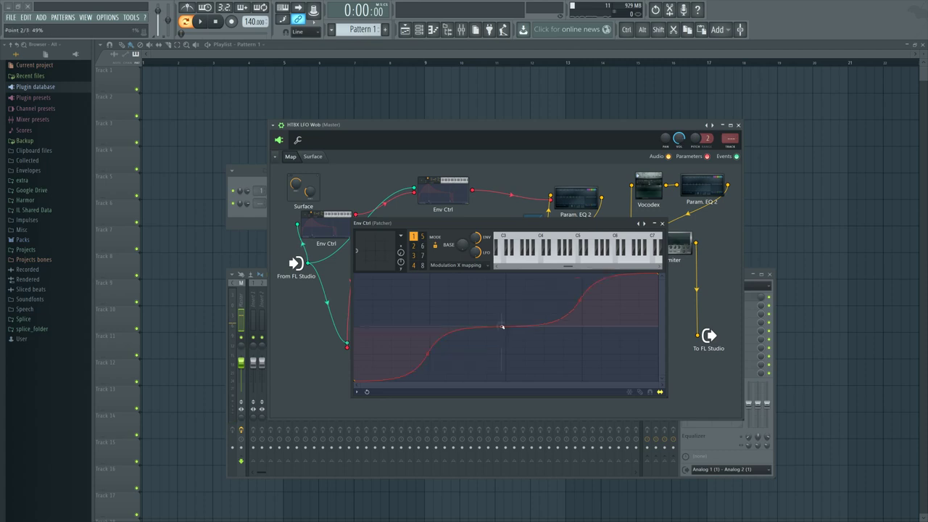
{"action": "right_click", "coordinate": [502, 326]}
{"action": "left_click", "coordinate": [517, 338]}
{"action": "right_click", "coordinate": [506, 326]}
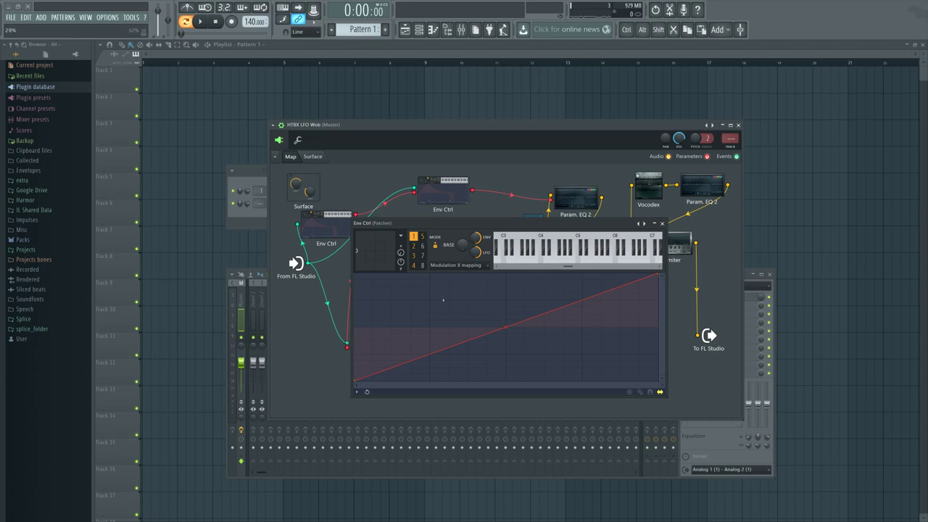
- Flatten the Modulation X mapping by moving both end points to the centre line with snapping on
{"action": "left_click", "coordinate": [455, 265]}
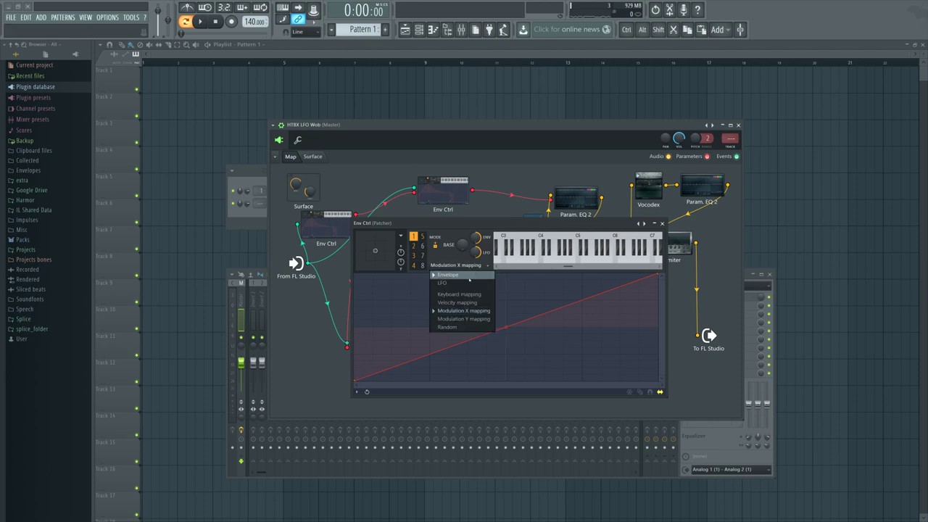
{"action": "left_click", "coordinate": [464, 311]}
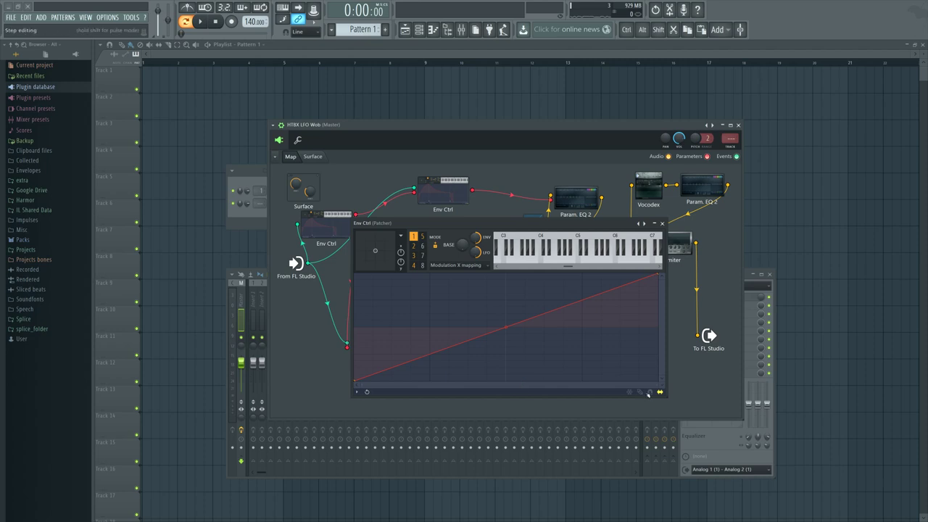
{"action": "left_click_drag", "start_coordinate": [658, 275], "coordinate": [658, 327]}
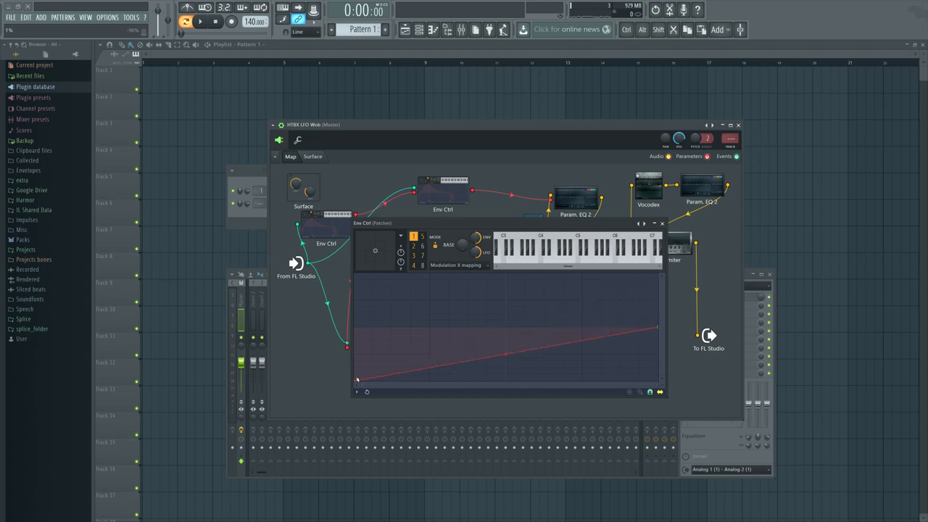
{"action": "left_click_drag", "start_coordinate": [354, 378], "coordinate": [355, 327]}
- Switch Env Ctrl to its LFO and try adjusting the LFO speed
{"action": "left_click", "coordinate": [461, 265]}
{"action": "left_click", "coordinate": [442, 282]}
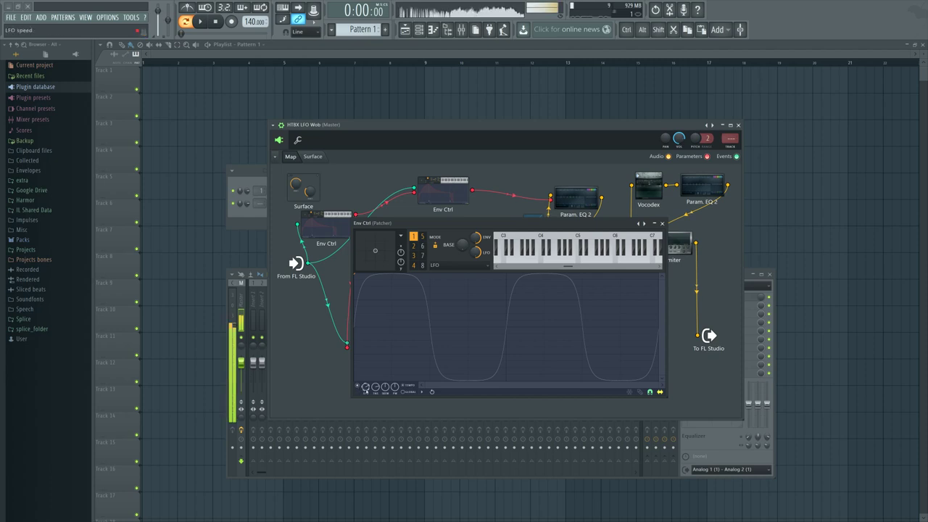
{"action": "mouse_move", "coordinate": [365, 387]}
{"action": "left_mouse_down"}
{"action": "mouse_move", "coordinate": [365, 379]}
{"action": "mouse_move", "coordinate": [365, 397]}
{"action": "left_mouse_up"}
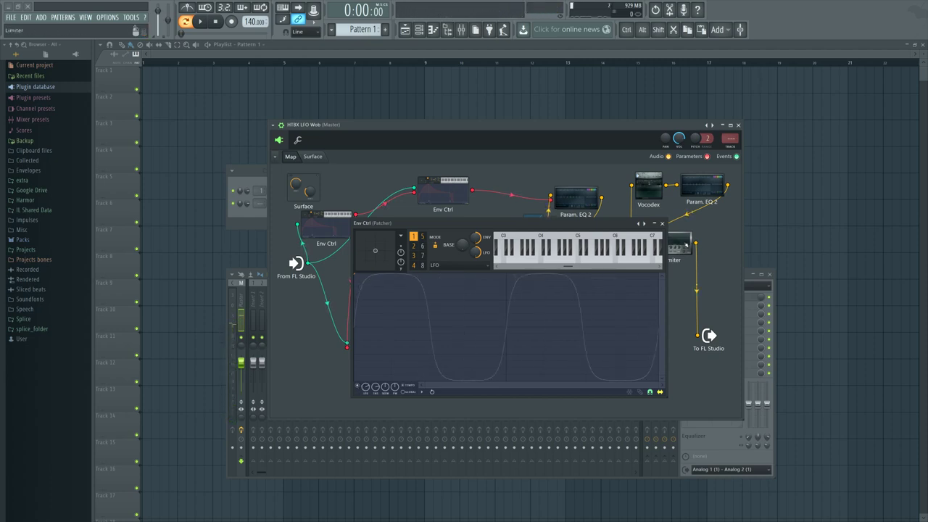
- Close Env Ctrl and reposition the HTBX LFO Wob Patcher window
{"action": "left_click", "coordinate": [654, 223]}
{"action": "left_click", "coordinate": [655, 223]}
{"action": "left_click_drag", "start_coordinate": [638, 125], "coordinate": [645, 139]}
{"action": "left_click", "coordinate": [661, 224]}
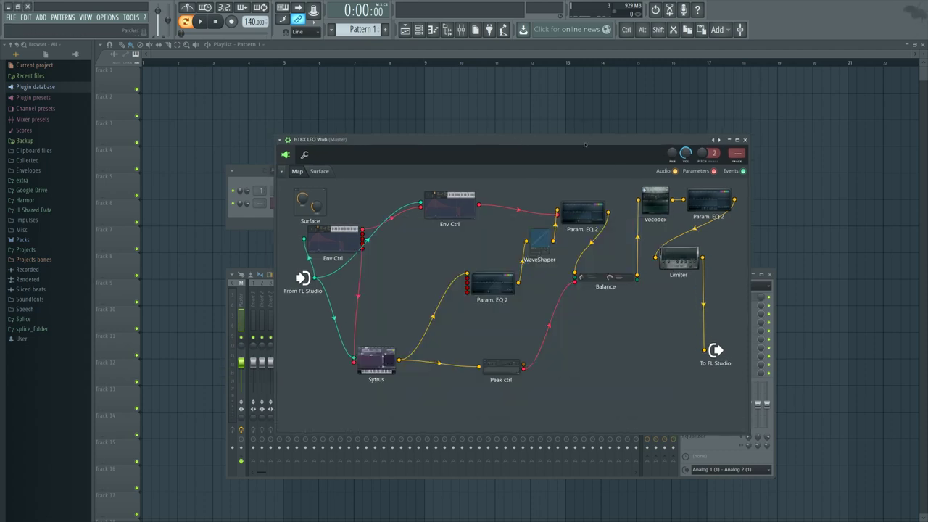
{"action": "left_click_drag", "start_coordinate": [584, 140], "coordinate": [596, 122]}
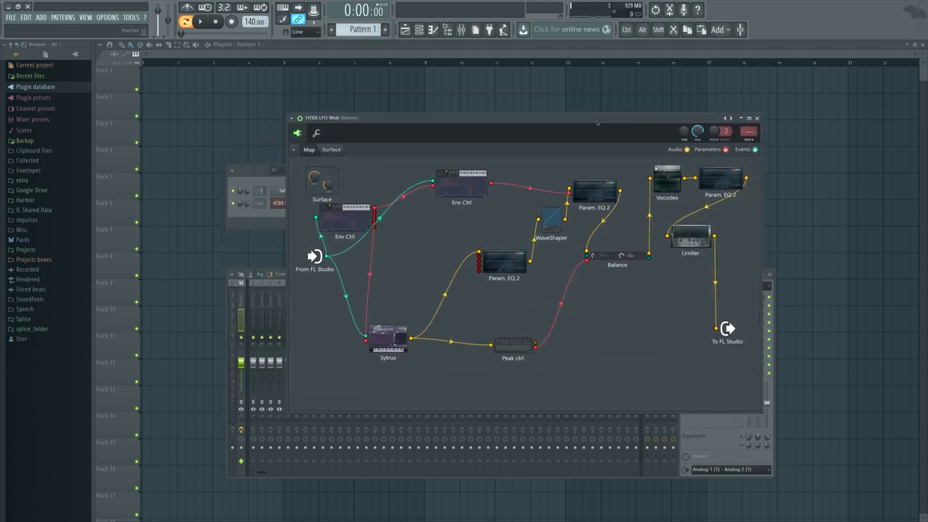